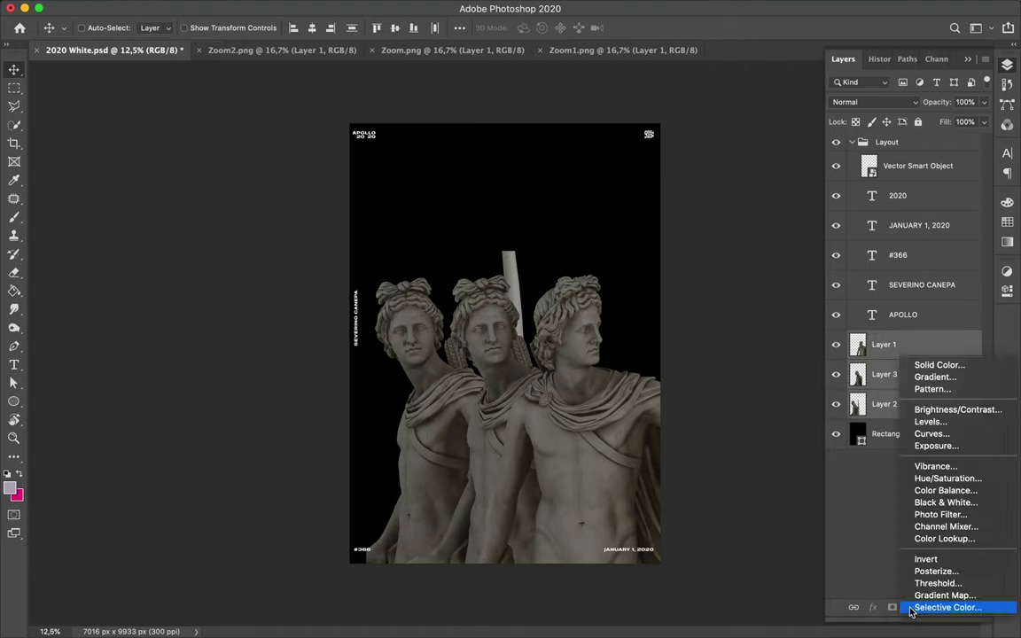
Step: Raise the Levels white input to about 139, then close the Zoom.png, Zoom1.png and Zoom2.png tabs
left_click_drag(973, 416, 901, 420)
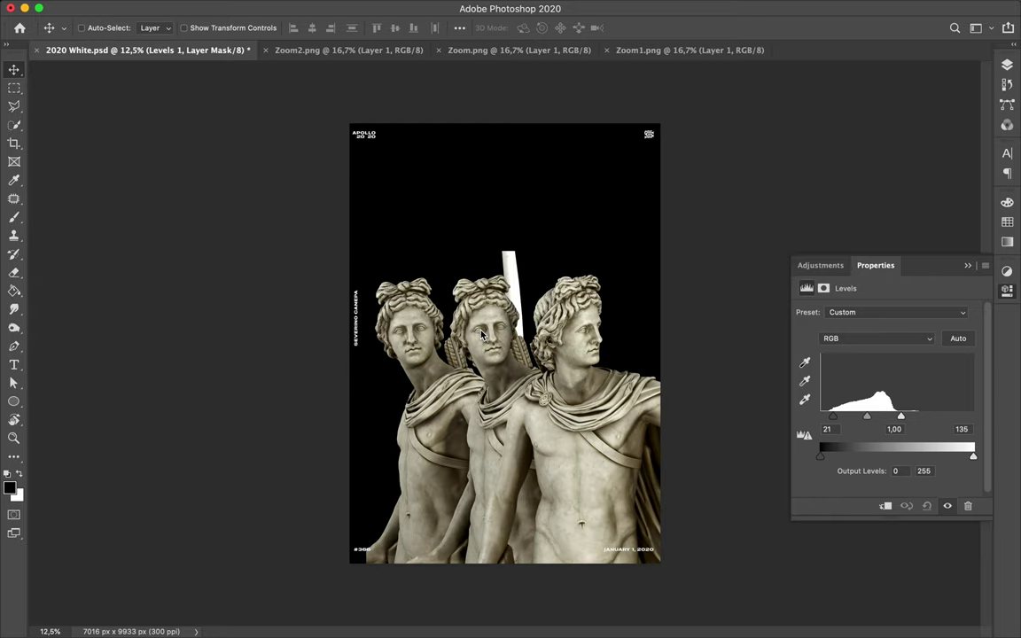
left_click(310, 50)
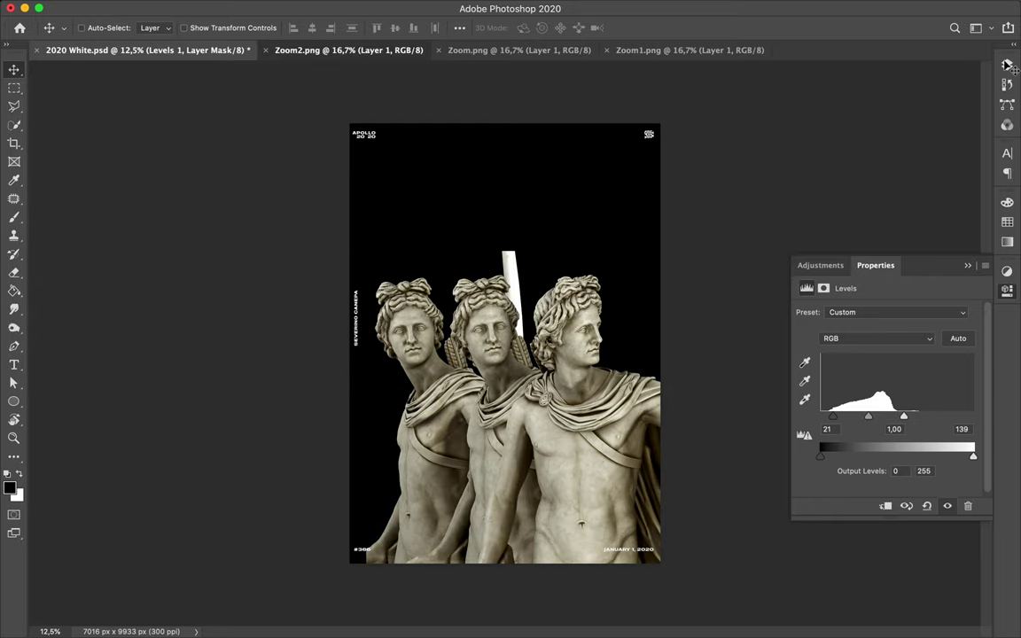
left_click(213, 49)
left_click(263, 49)
left_click(434, 49)
left_click(263, 49)
left_click(912, 608)
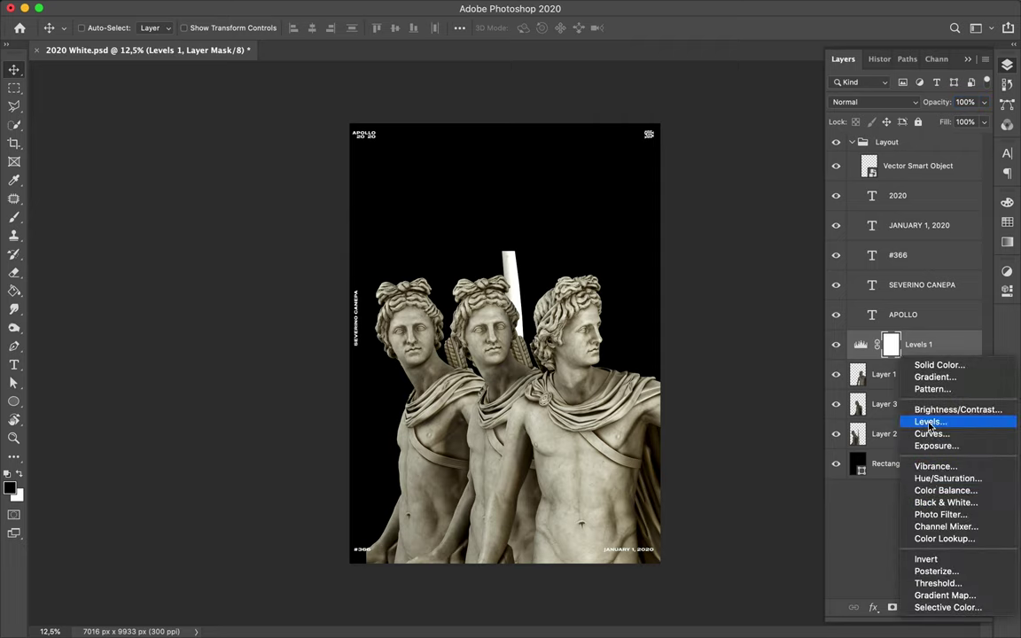
Step: Add a Hue/Saturation layer at Hue +112 and copy both adjustments beneath Layer 1
left_click(930, 479)
left_click_drag(885, 365, 948, 364)
left_click(1007, 65)
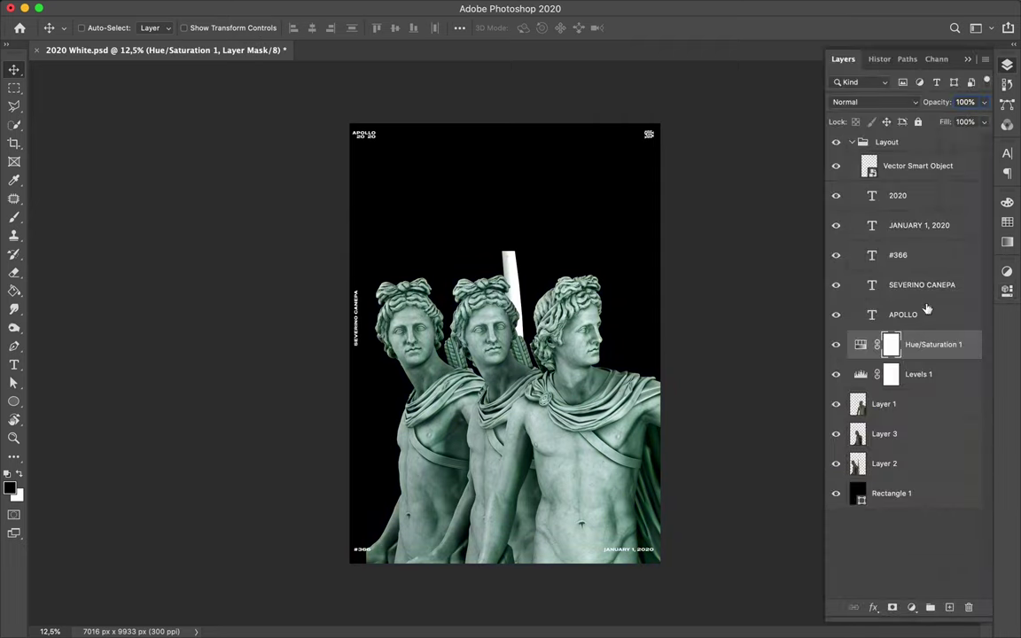
left_click(931, 374, "shift")
mouse_move(930, 374)
left_mouse_down()
mouse_move(913, 419)
mouse_move(917, 536)
left_mouse_up()
key("ctrl+alt+shift+e")
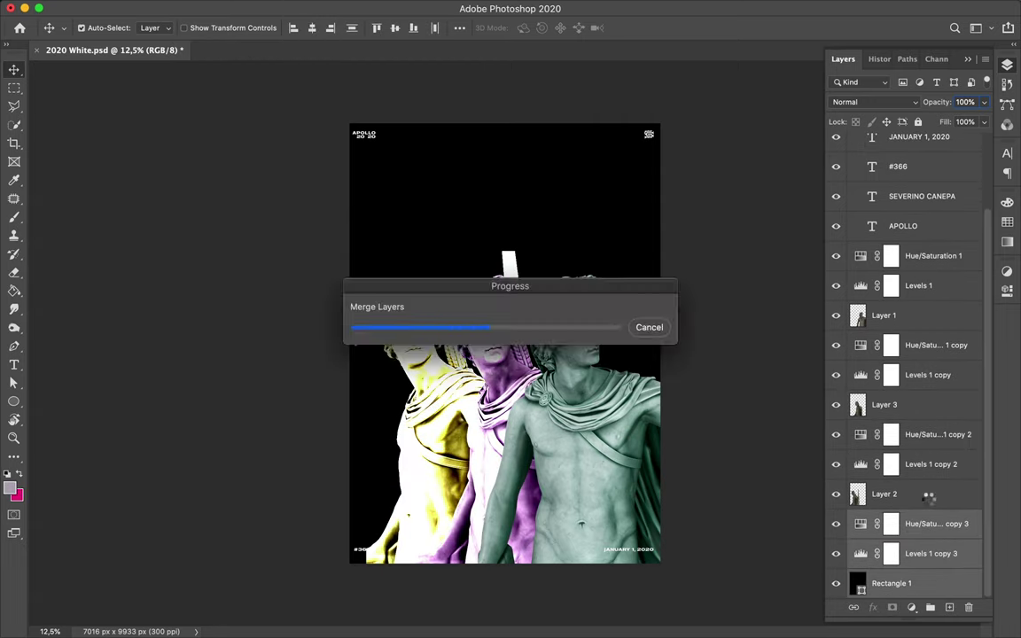
Step: Merge the bottom statue, Layer 3 and Layer 1 each with their Levels and Hue/Saturation copies
left_click(921, 523)
left_click(921, 493, "shift")
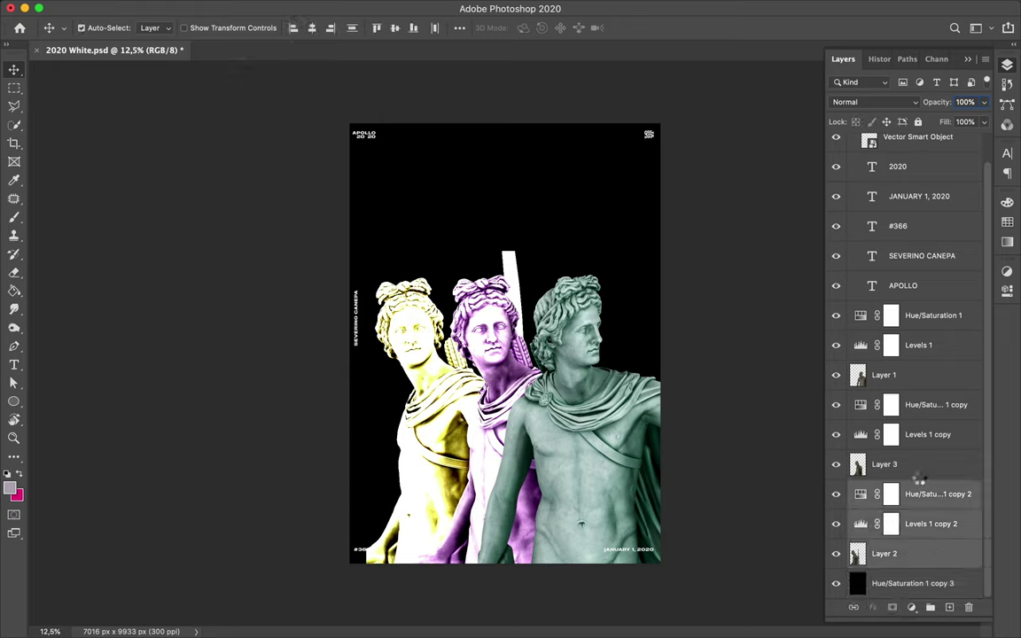
key("ctrl+e")
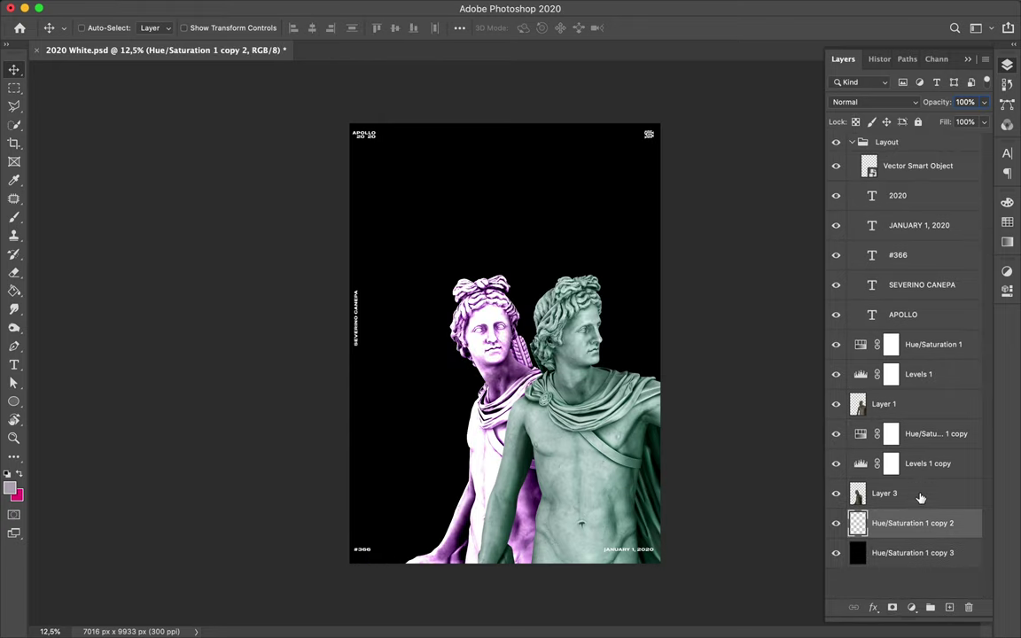
left_click(919, 493)
left_click(919, 432, "shift")
key("ctrl+e")
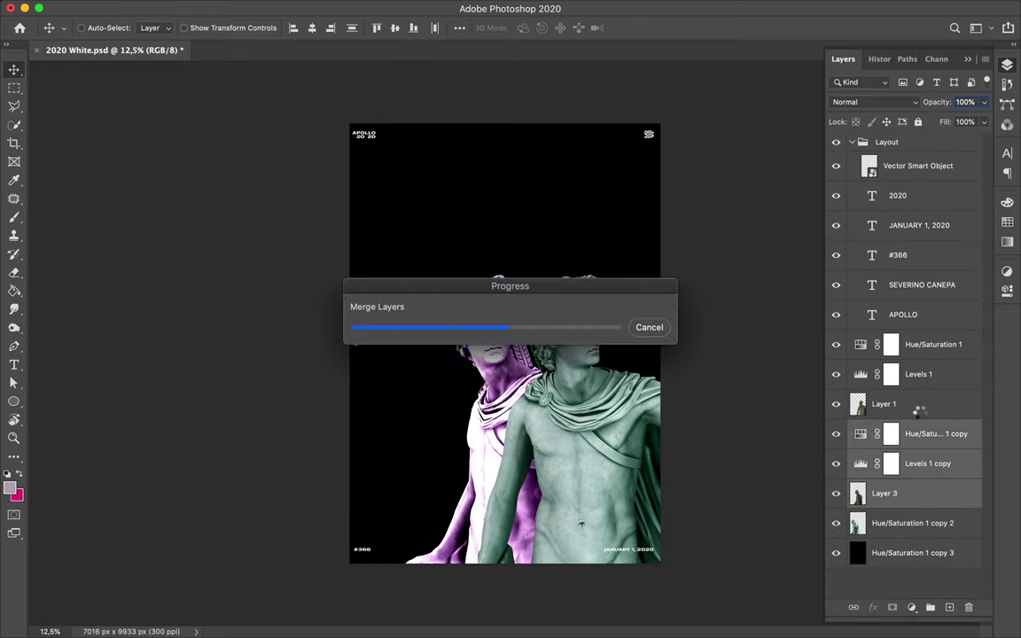
left_click(921, 404)
left_click(938, 353, "shift")
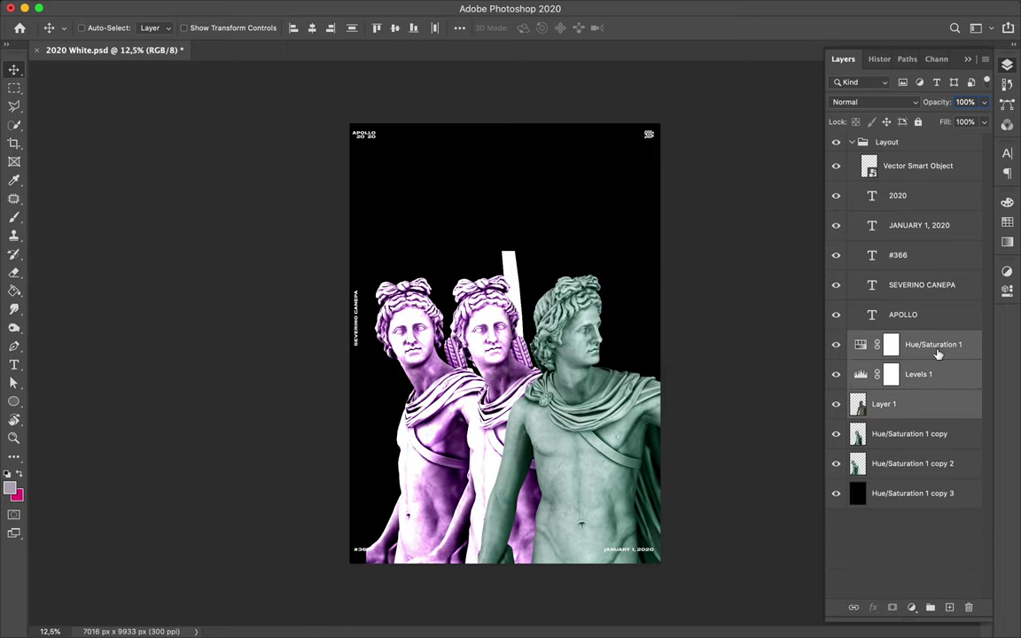
key("ctrl+e")
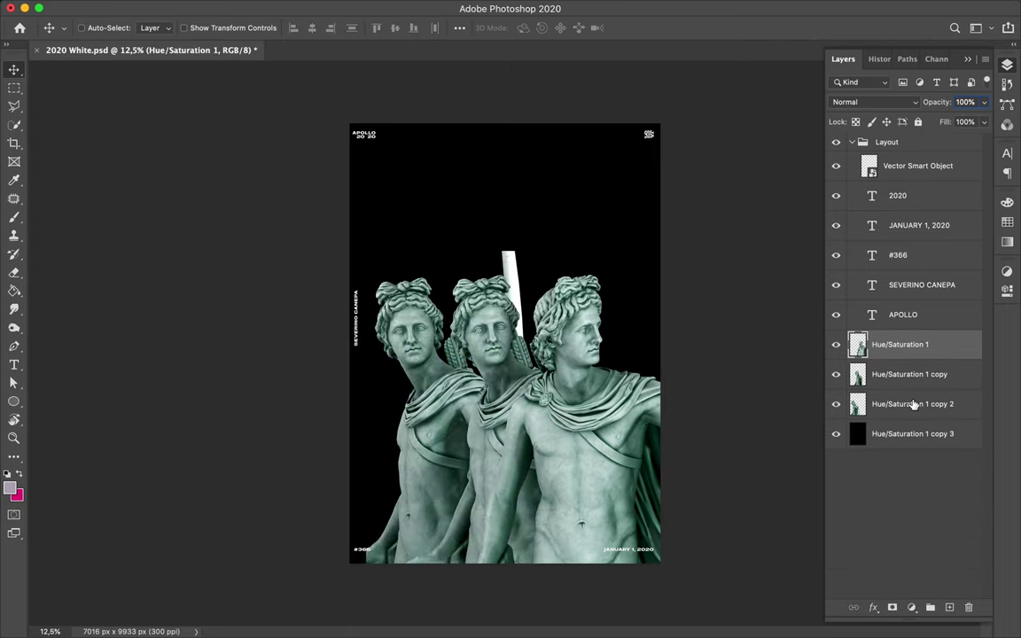
Step: Add a placeholder Lorem ipsum text layer beside the #366 label and nudge a statue lower
scroll(372, 554, "up", 2)
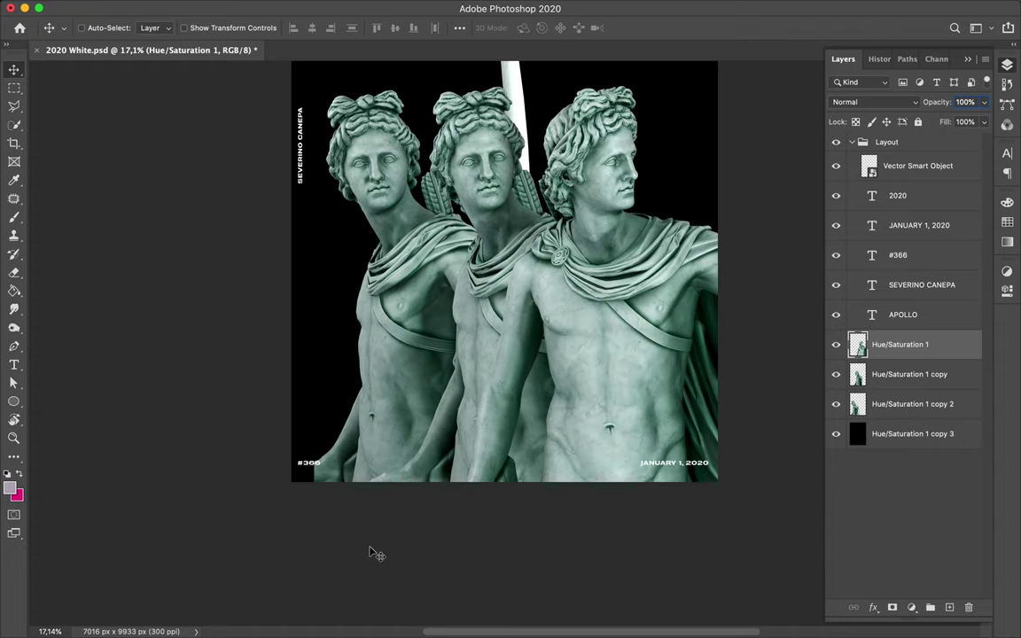
double_click(304, 462)
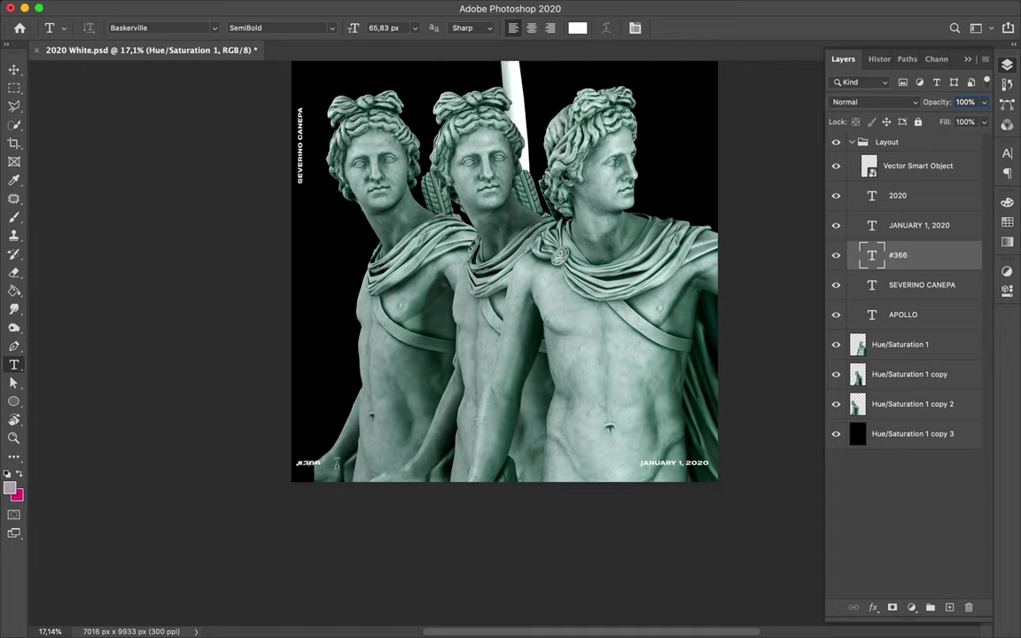
left_click(308, 462)
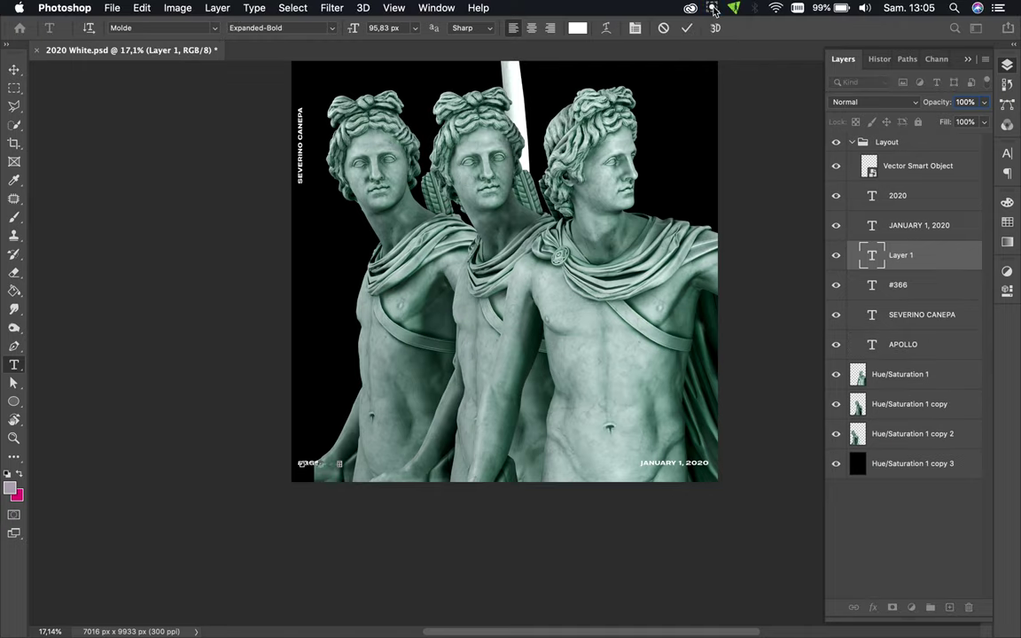
left_click(712, 8)
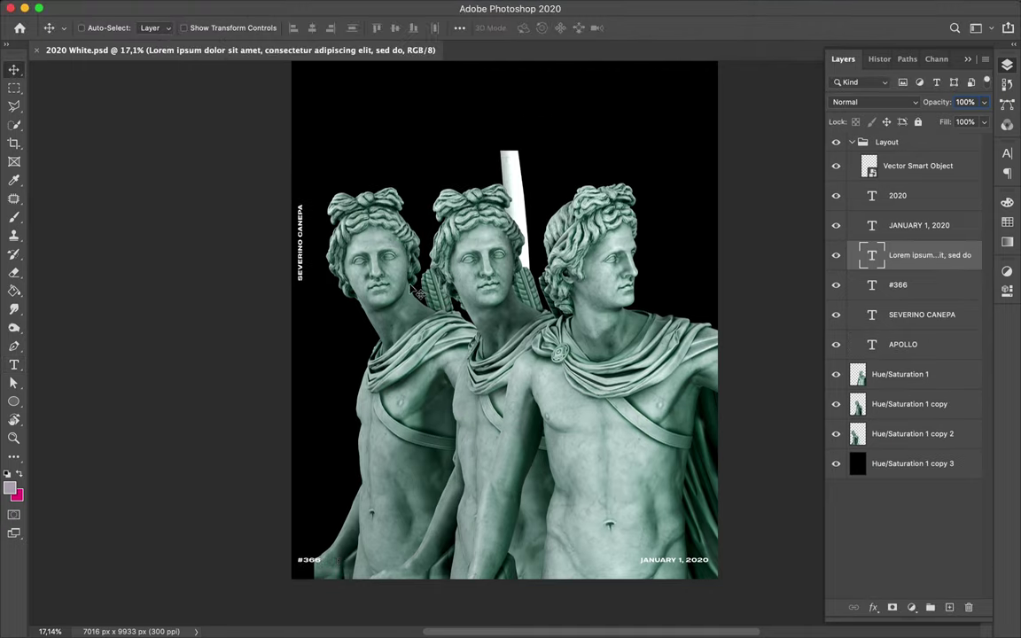
left_click_drag(404, 187, 400, 206)
Step: Pen-cut the left statue's body into its own layer and shift it sideways
key("p")
left_click(342, 150)
left_click_drag(379, 164, 387, 173)
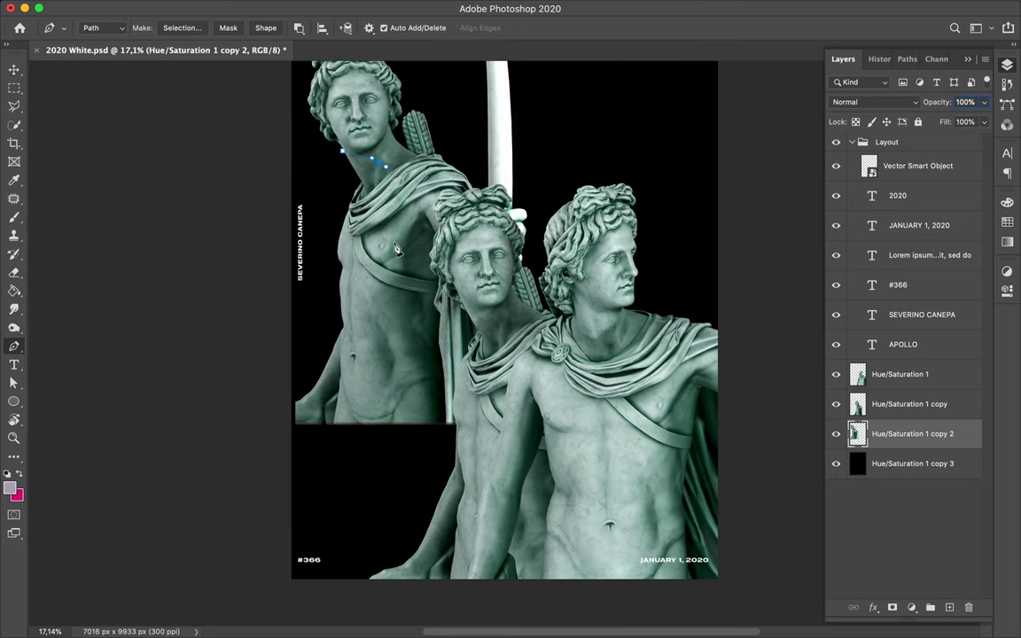
left_click(182, 28)
key("Return")
key("ctrl+j")
key("v")
mouse_move(390, 219)
left_mouse_down()
mouse_move(410, 219)
mouse_move(499, 276)
left_mouse_up()
Step: Cut a head slice to a new layer, move it up-left below the bow statue, and raise the bow statue
key("p")
left_click_drag(423, 90, 473, 82)
left_click(421, 232)
left_click(181, 28)
key("Return")
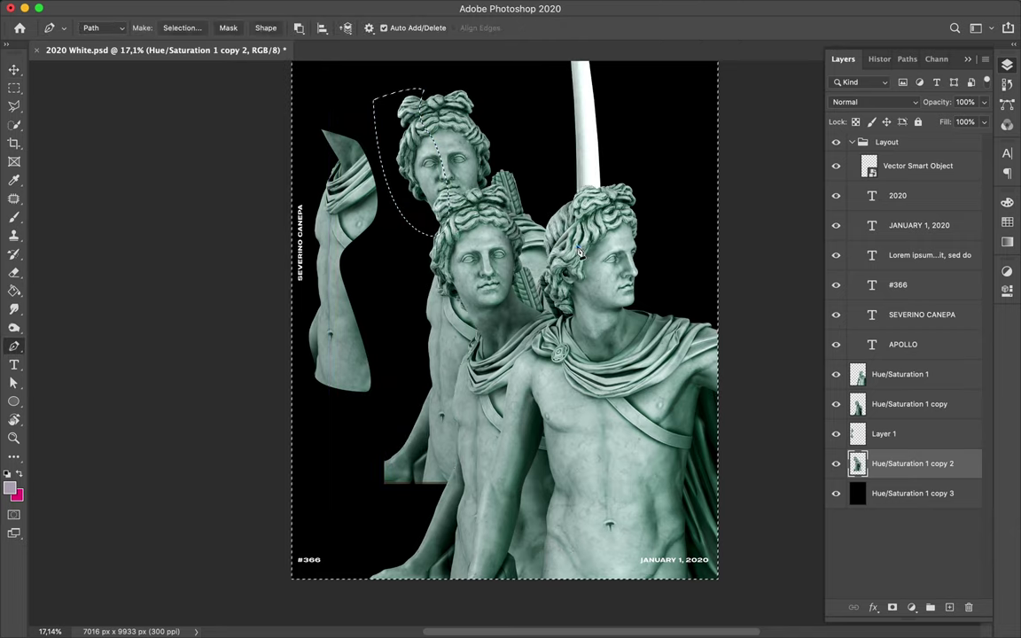
key("v")
key("ctrl+j")
scroll(411, 220, "up", 3)
mouse_move(461, 439)
left_mouse_down()
mouse_move(376, 355)
mouse_move(394, 338)
left_mouse_up()
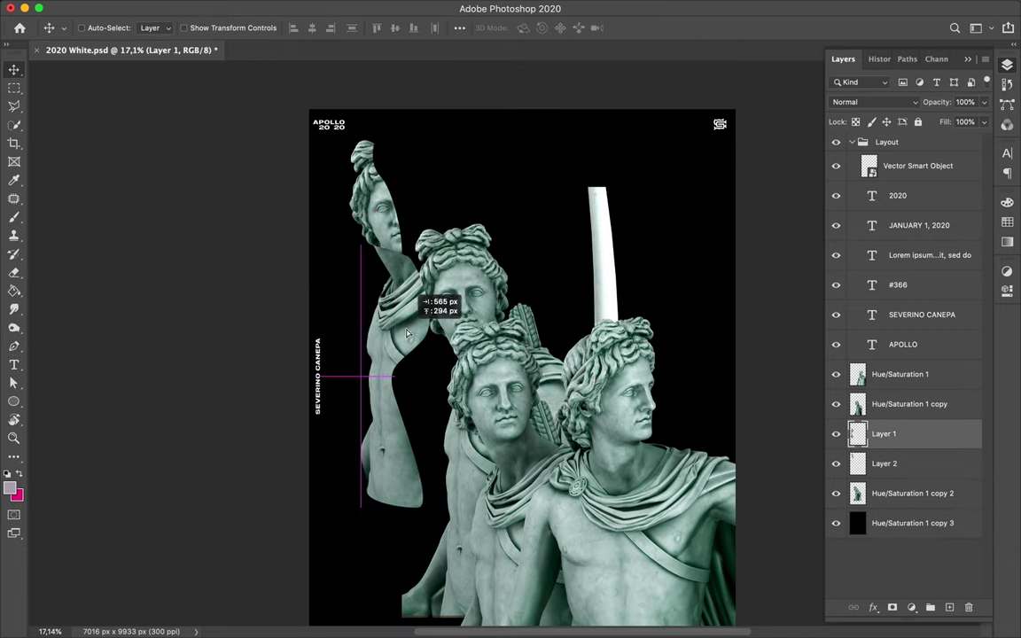
key("ctrl+[")
mouse_move(492, 291)
left_mouse_down()
mouse_move(519, 244)
mouse_move(513, 264)
left_mouse_up()
Step: Cut another head slice onto a new layer, shift it left and enlarge it to 120%
key("p")
left_click(516, 153)
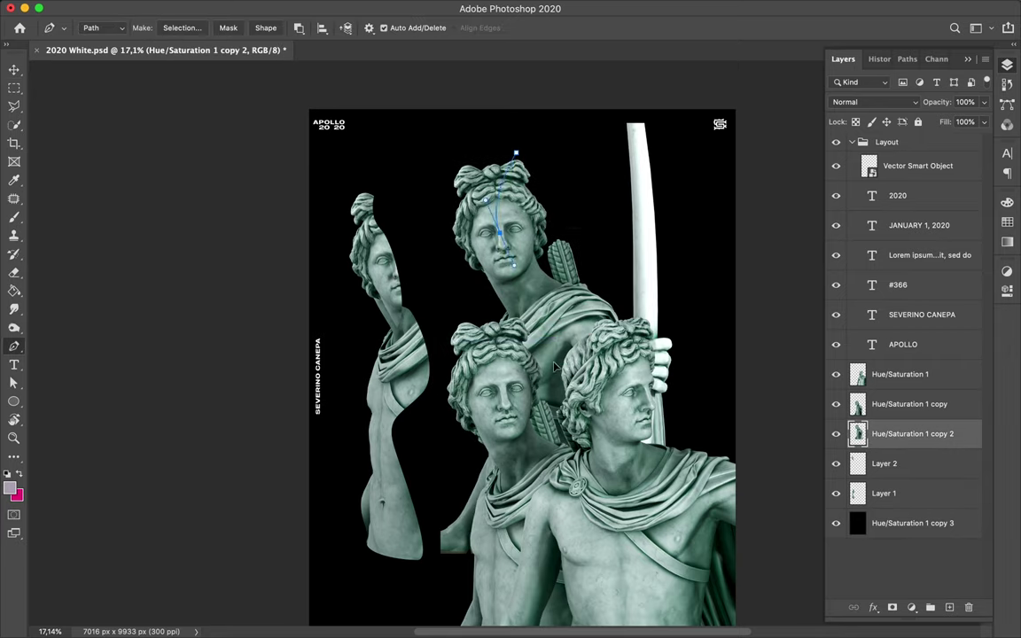
left_click(515, 154)
left_click(181, 27)
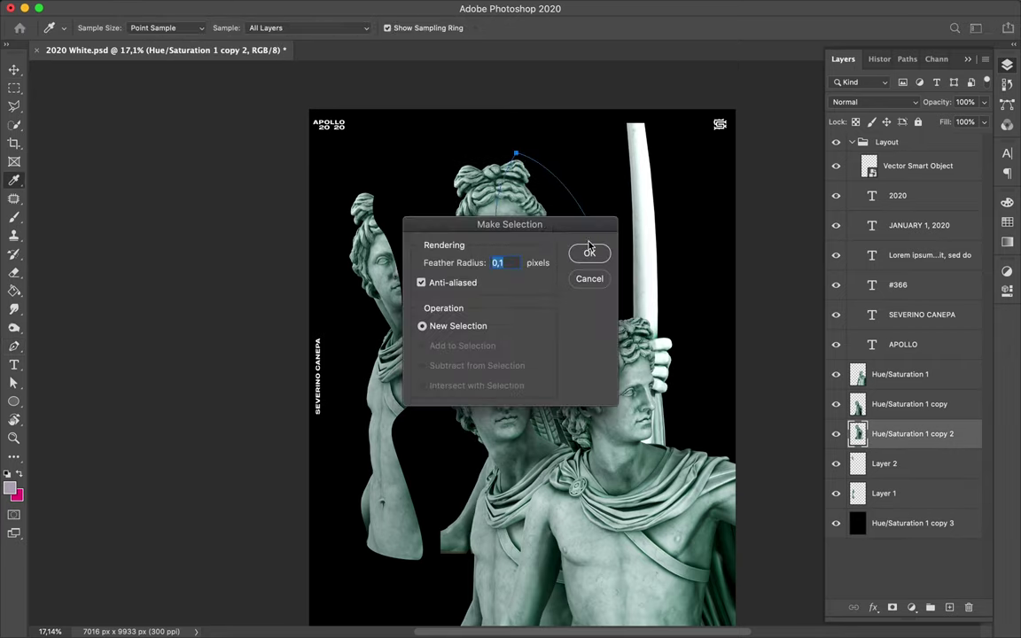
left_click(591, 253)
key("ctrl+j")
key("v")
left_click_drag(519, 217, 452, 217)
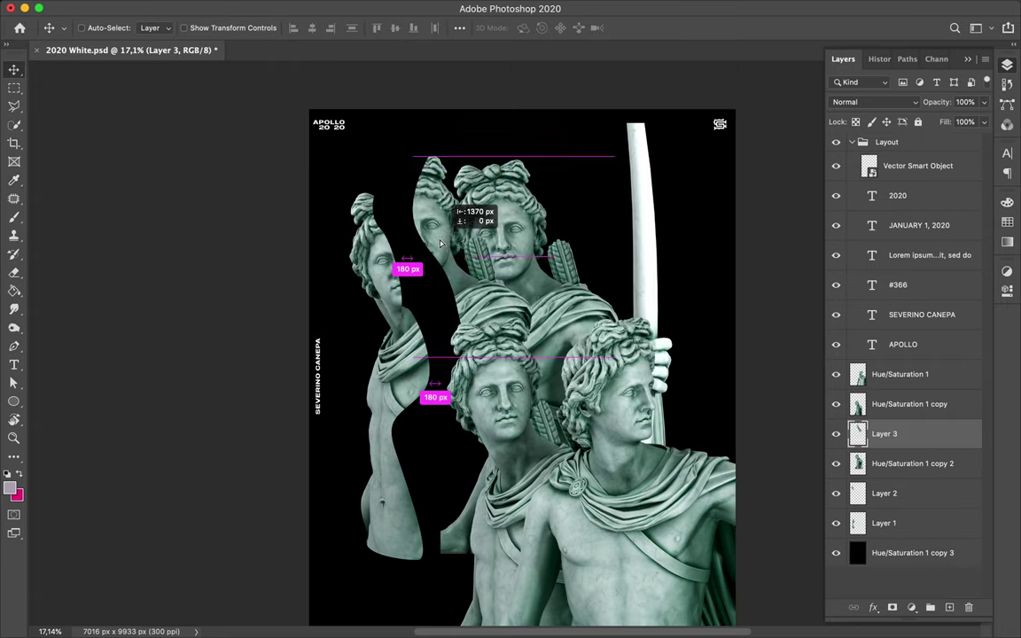
key("ctrl+t")
left_click(266, 28)
type("120")
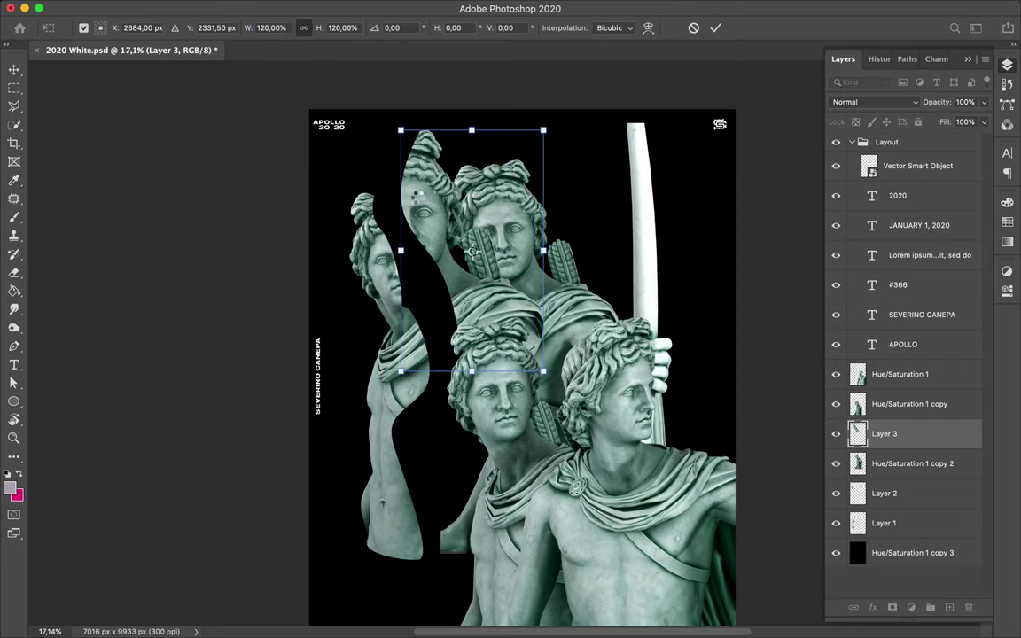
key("Return")
Step: Move the bow statue up-right and copy a square marquee piece to the lower left
left_click(913, 464)
left_click_drag(596, 182, 652, 142)
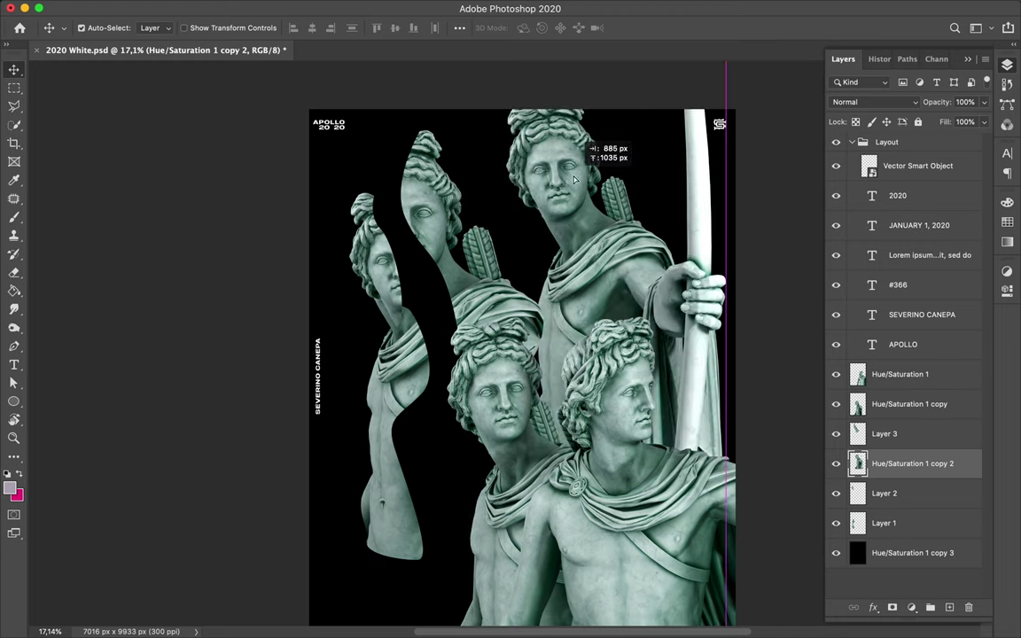
key("m")
left_click_drag(544, 292, 630, 377)
key("ctrl+j")
key("v")
left_click_drag(596, 312, 460, 480)
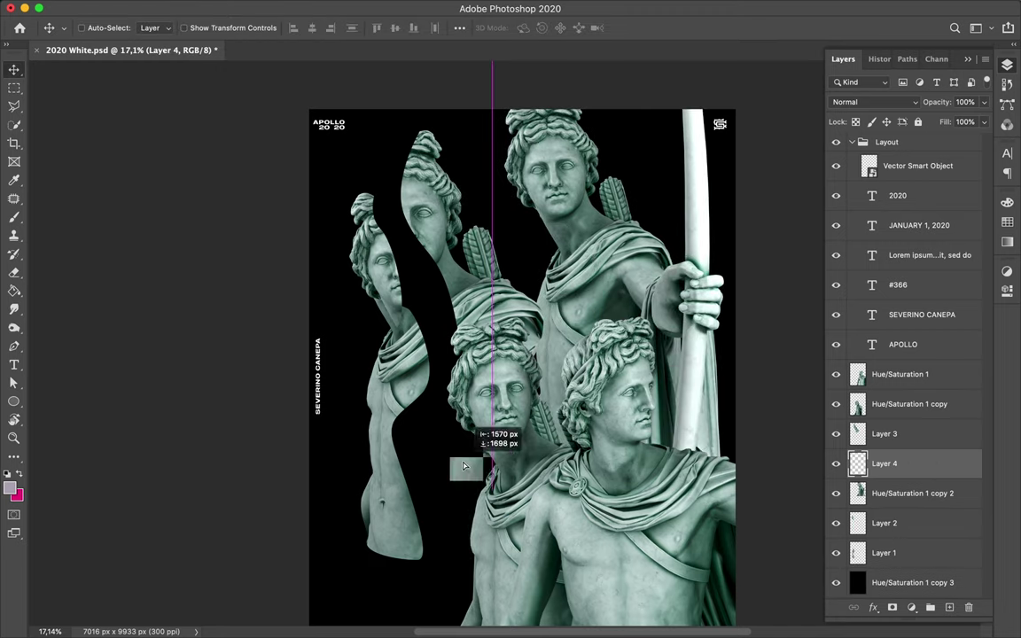
Step: Hide the bow statue and fill the background rectangle with a dark green
left_click(837, 495)
key("i")
left_click(723, 527)
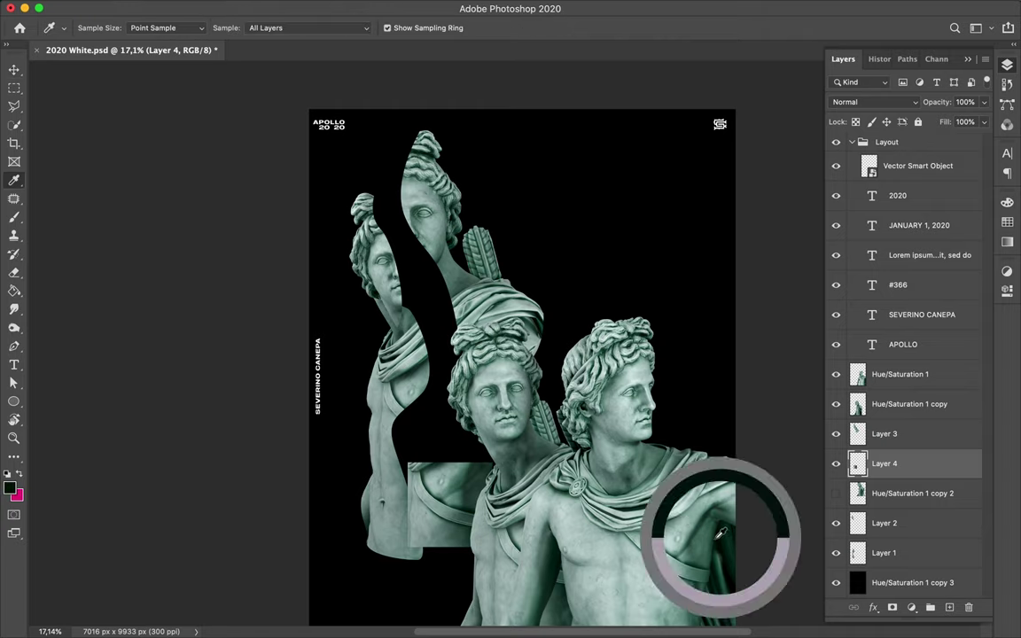
left_click(913, 576)
key("a")
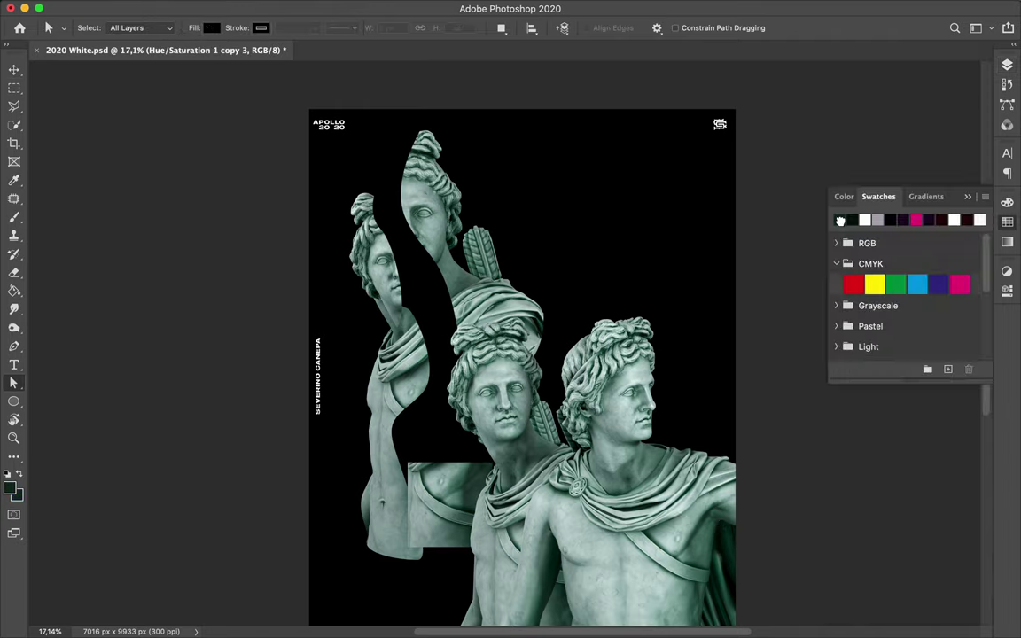
left_click(10, 487)
left_click(933, 389)
Step: Copy the front statue's head to a new layer beside the original and undo the statue's move
key("v")
scroll(570, 211, "down", 3)
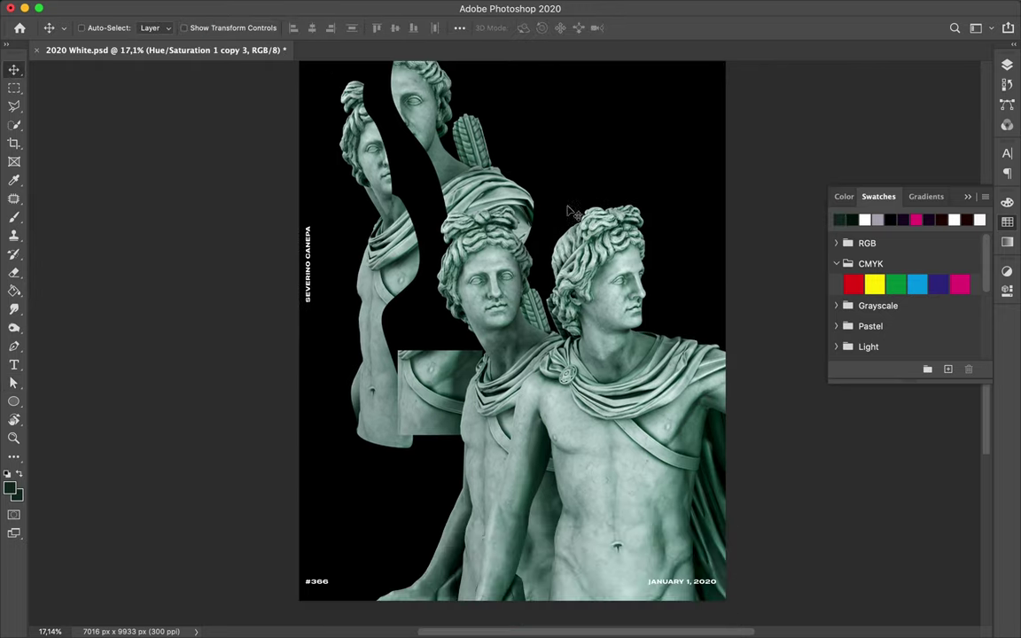
mouse_move(613, 307)
left_mouse_down()
mouse_move(587, 249)
mouse_move(566, 256)
left_mouse_up()
key("p")
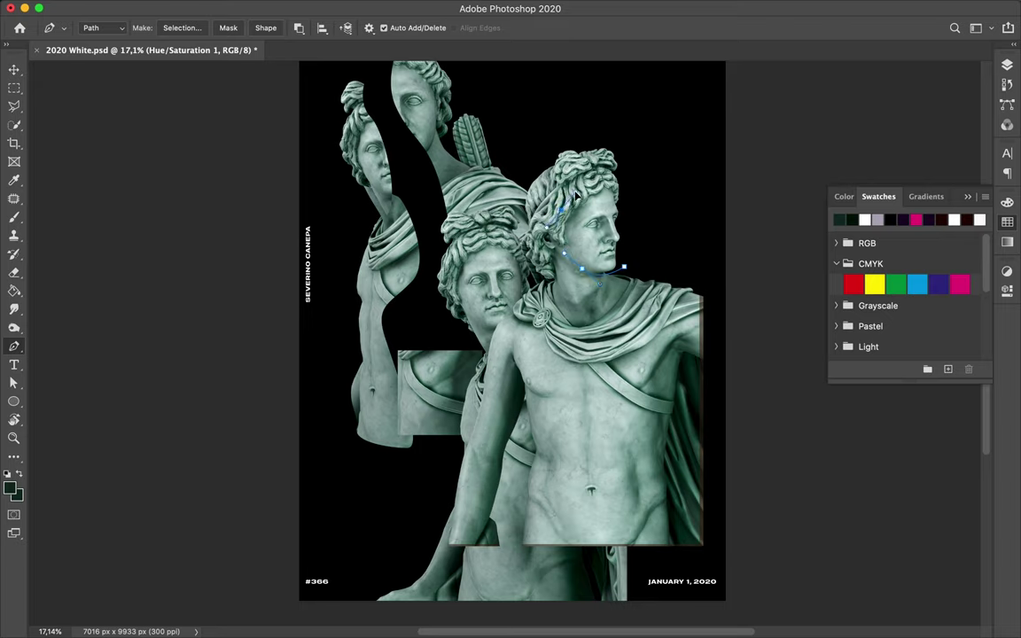
key("ctrl+Return")
key("ctrl+j")
key("v")
left_click_drag(607, 235, 540, 217)
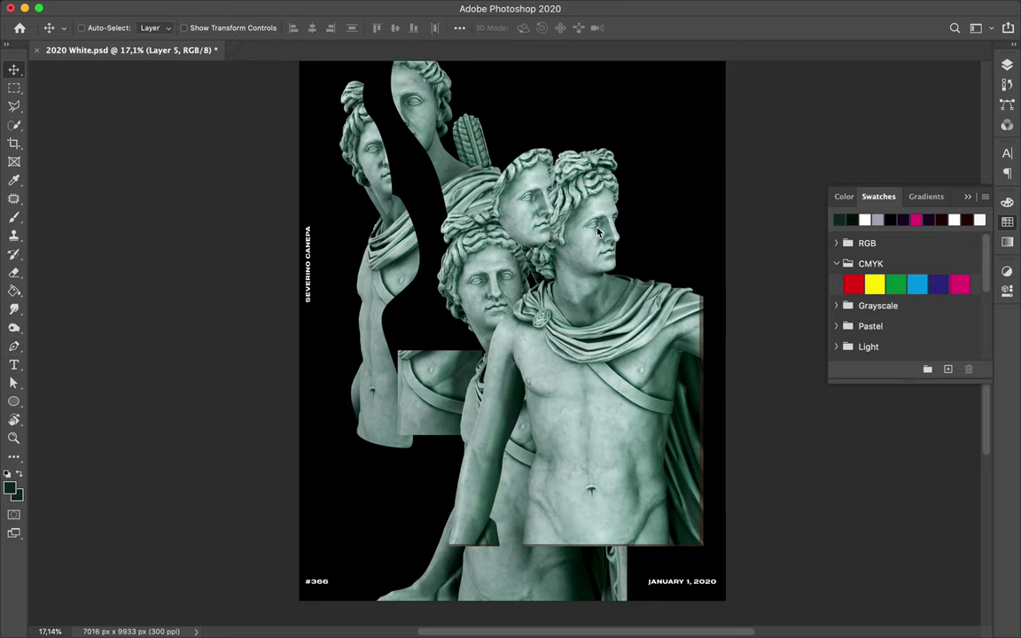
key("ctrl+z")
Step: Pen-cut a chest slice onto a new layer and shift it to the left
key("p")
left_click(685, 348)
left_click(680, 425)
left_click(618, 419)
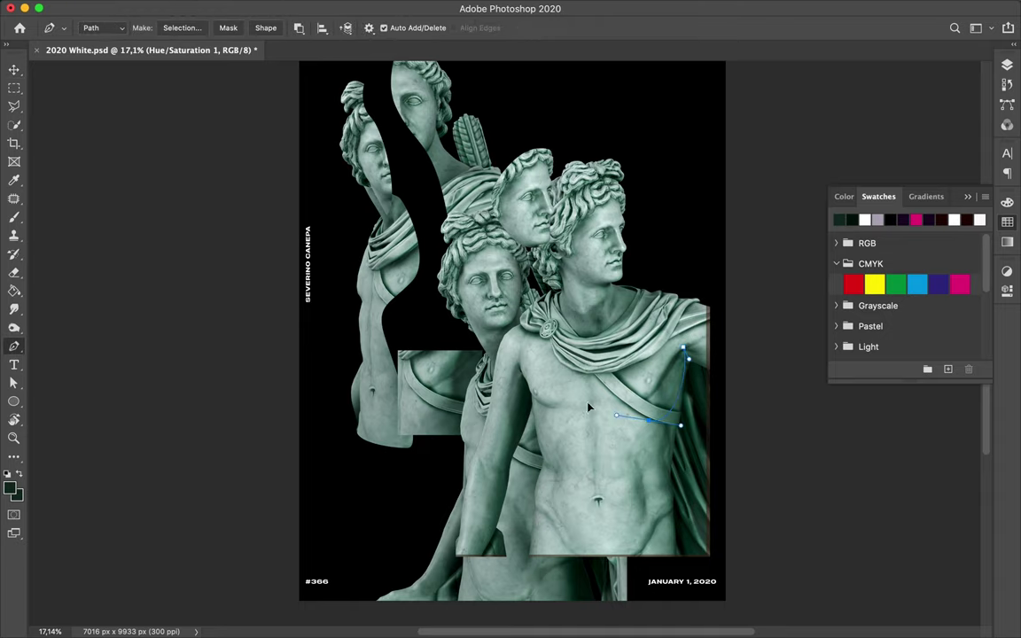
left_click(182, 27)
key("Return")
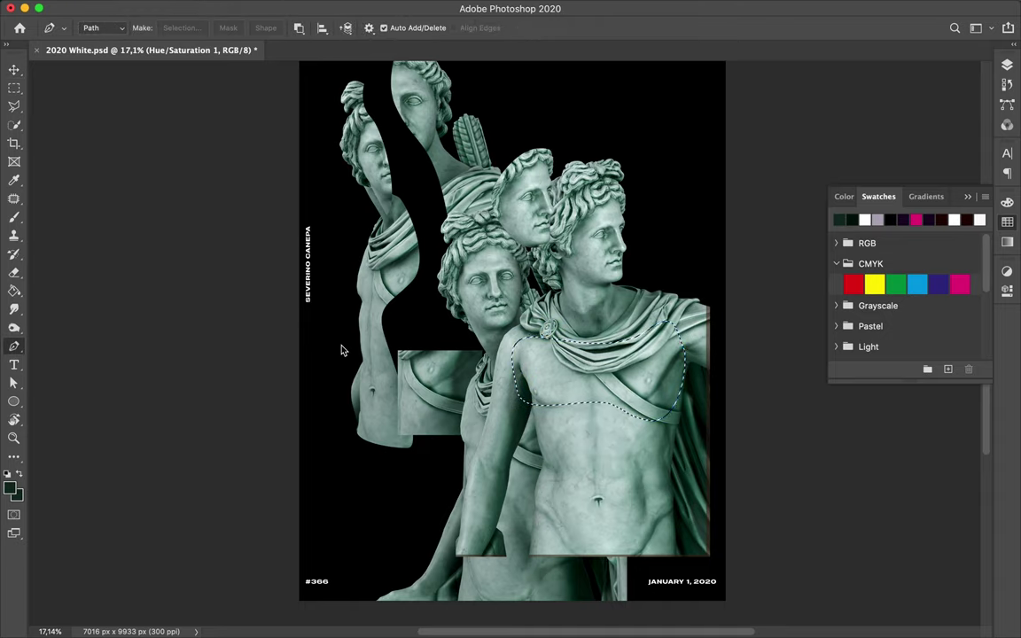
key("ctrl+j")
key("v")
left_click_drag(615, 368, 435, 324)
Step: Cut the statue's arm onto its own layer, hide Hue/Saturation 1 and select its copy
key("p")
left_click(481, 425)
left_click(499, 387)
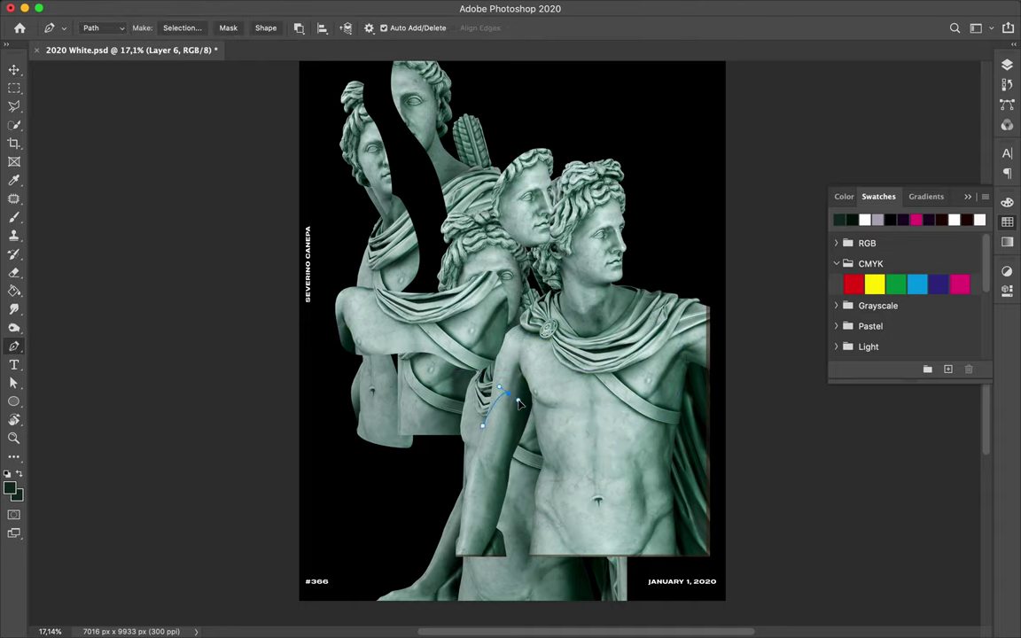
left_click(182, 28)
key("Return")
key("ctrl+j")
key("Return")
key("v")
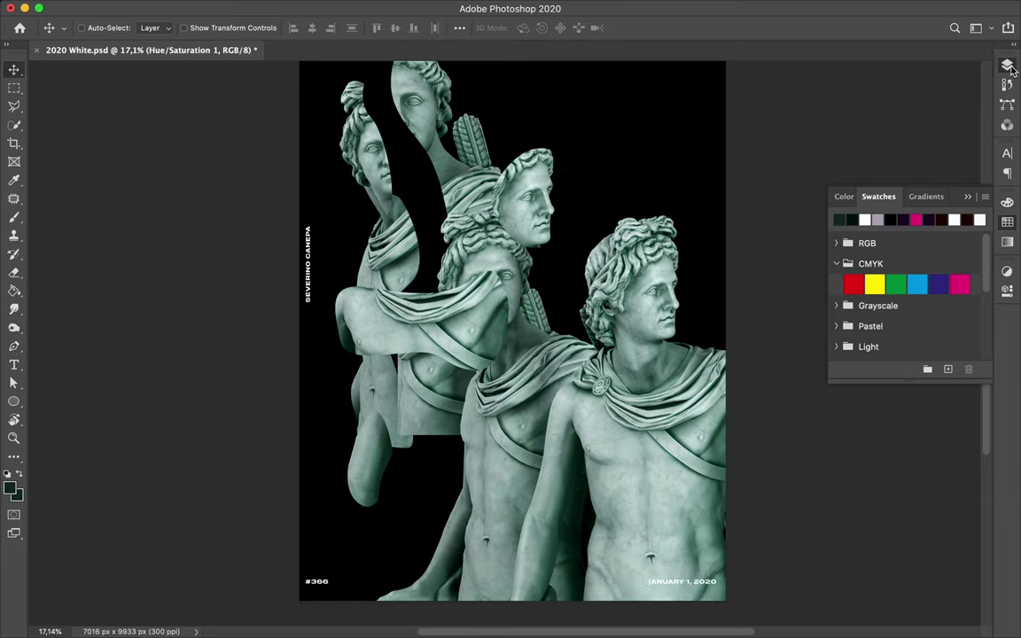
left_click(1008, 66)
left_click(836, 463)
left_click(908, 494)
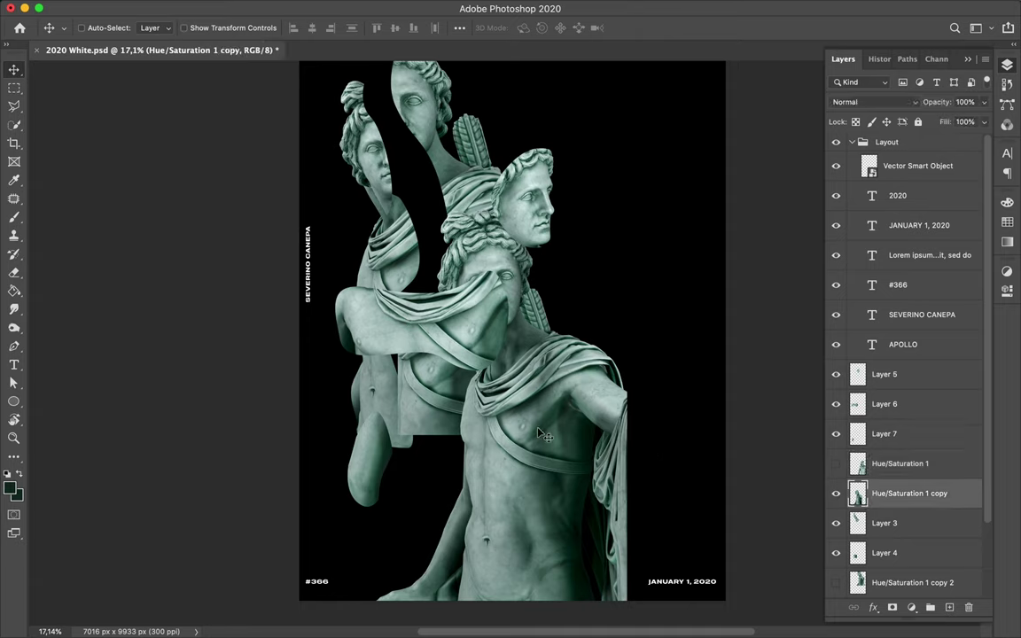
Step: Raise the front statue and add a new glow layer above Layer 6, blurred with 103.1 Gaussian Blur
left_click_drag(483, 384, 499, 301)
left_click(884, 404)
left_click(949, 607)
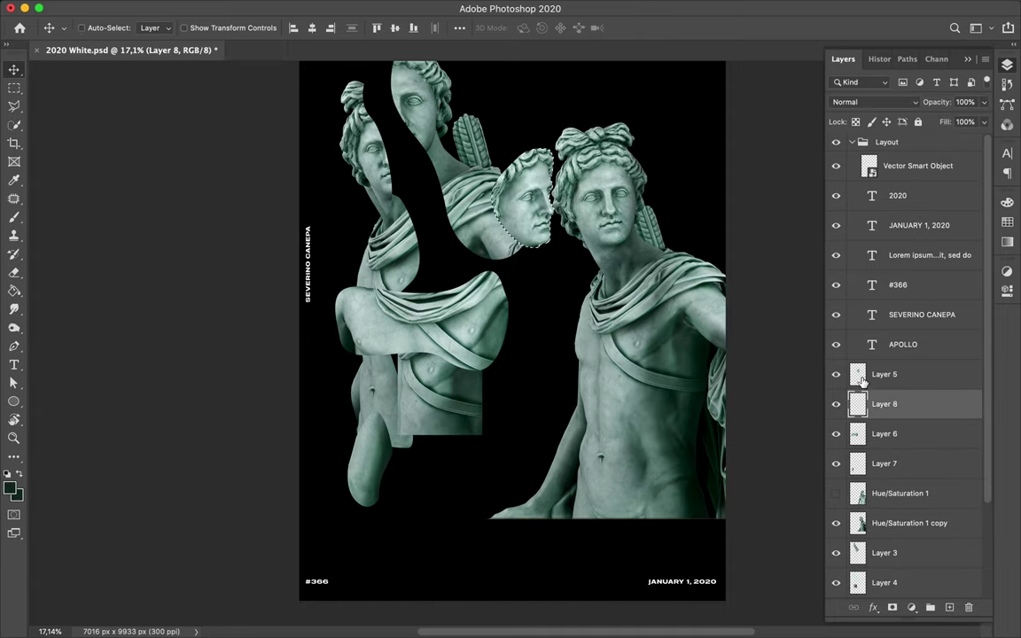
key("b")
key("l")
left_click(360, 9)
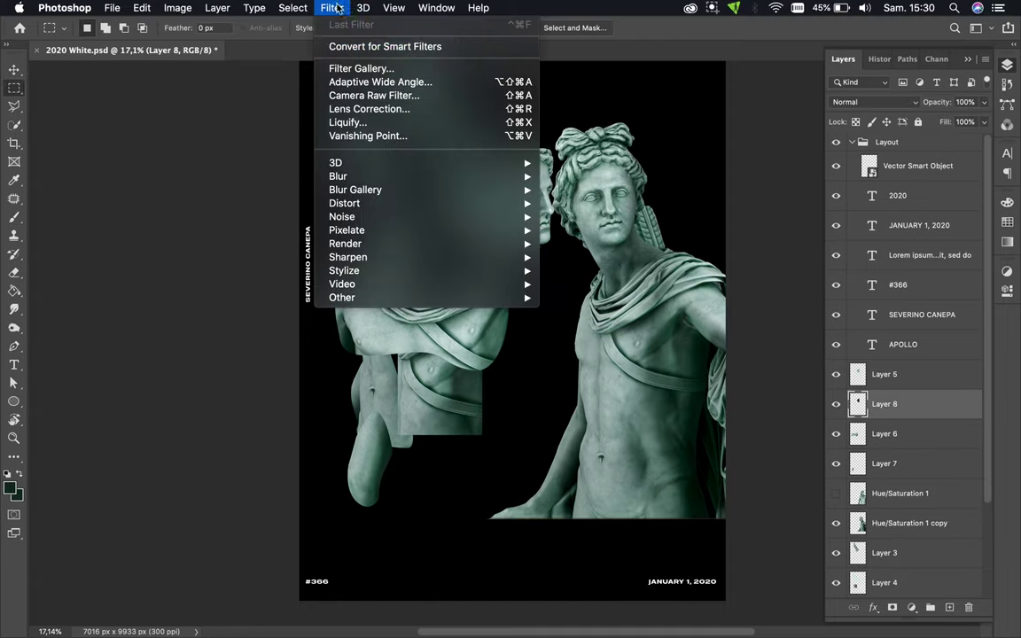
left_click(578, 233)
left_click(814, 157)
Step: Paint Gaussian-blurred green glows for the chest and lower-arm slices on new layers
key("v")
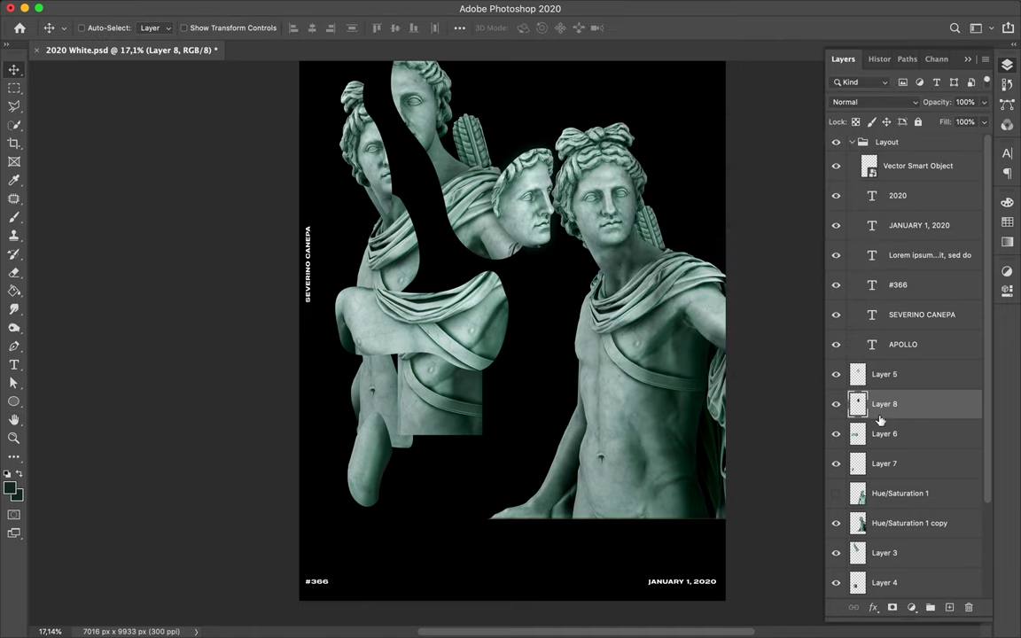
key("b")
key("l")
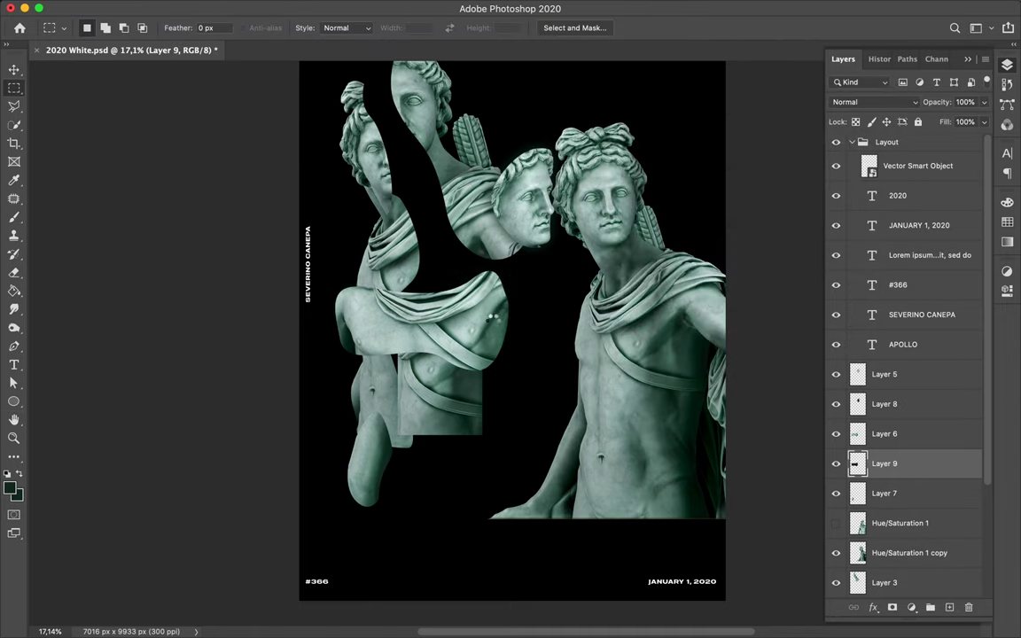
left_click(857, 493, "ctrl")
key("v")
key("shift+ctrl+alt+n")
key("l")
left_click(360, 9)
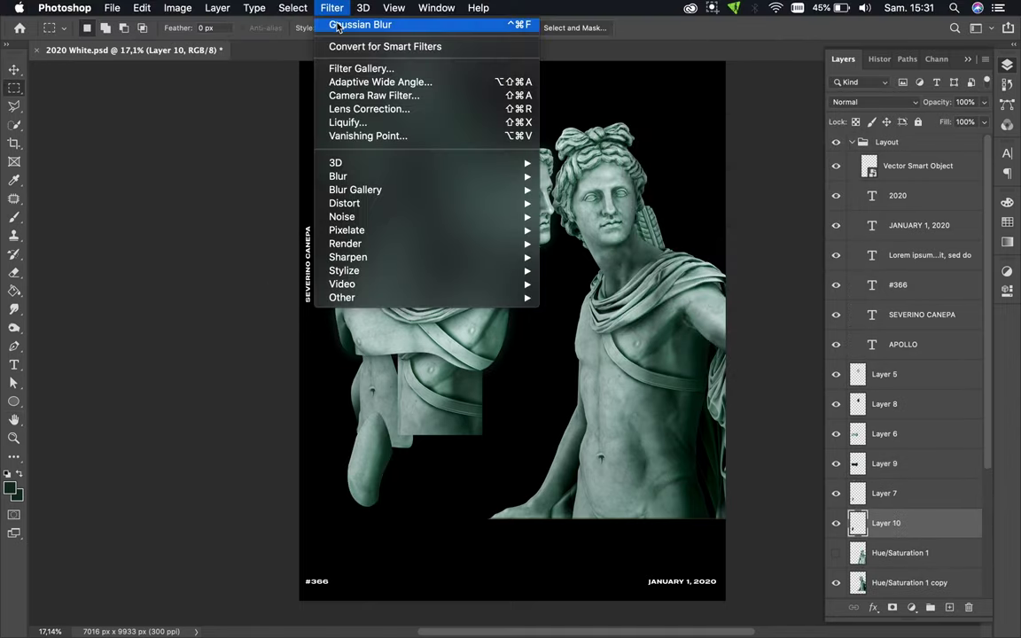
key("v")
scroll(898, 399, "down", 5)
left_click(898, 467)
Step: Add a new layer with a blurred green glow inside the upper head slice
key("shift+ctrl+alt+n")
key("b")
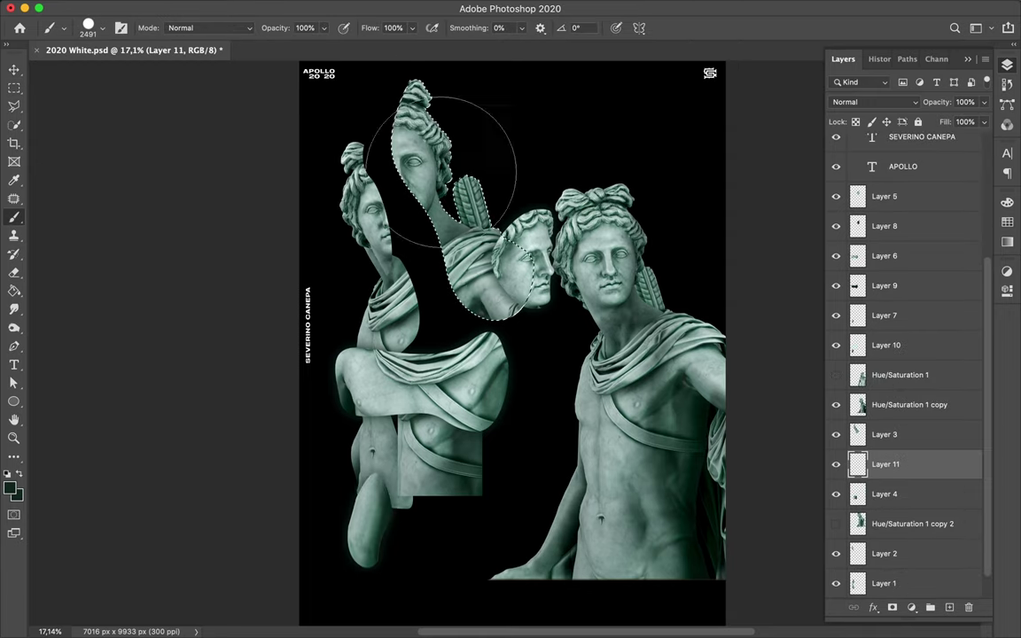
key("m")
left_click(292, 7)
left_click(339, 26)
Step: Add a blurred glow layer below Layer 4 and reposition it on the poster
key("shift+ctrl+alt+n")
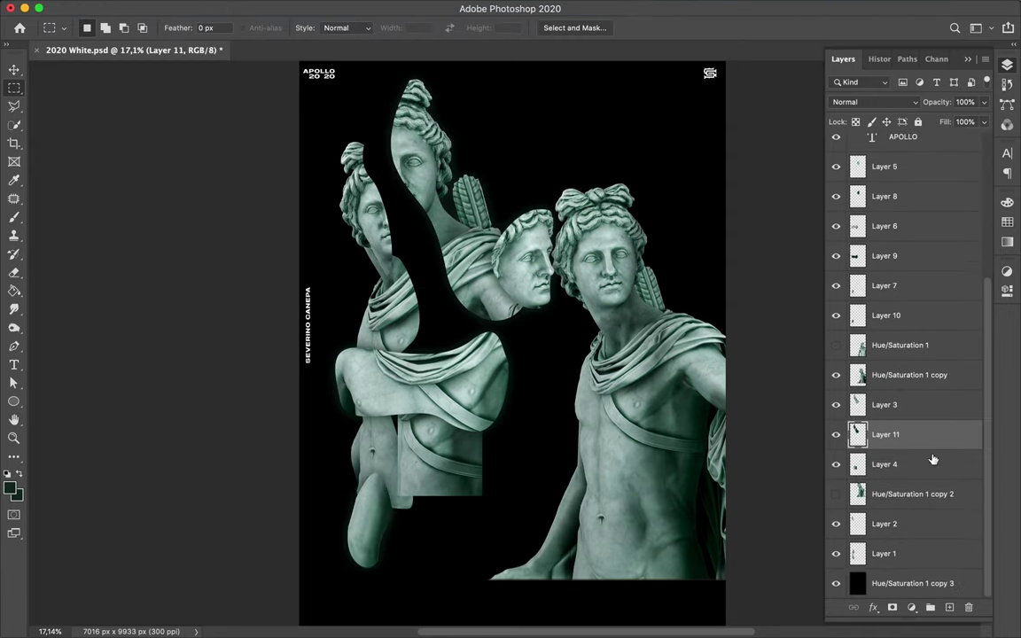
key("ctrl+bracketleft")
key("ctrl+bracketleft")
key("b")
key("m")
left_click(292, 7)
left_click(339, 47)
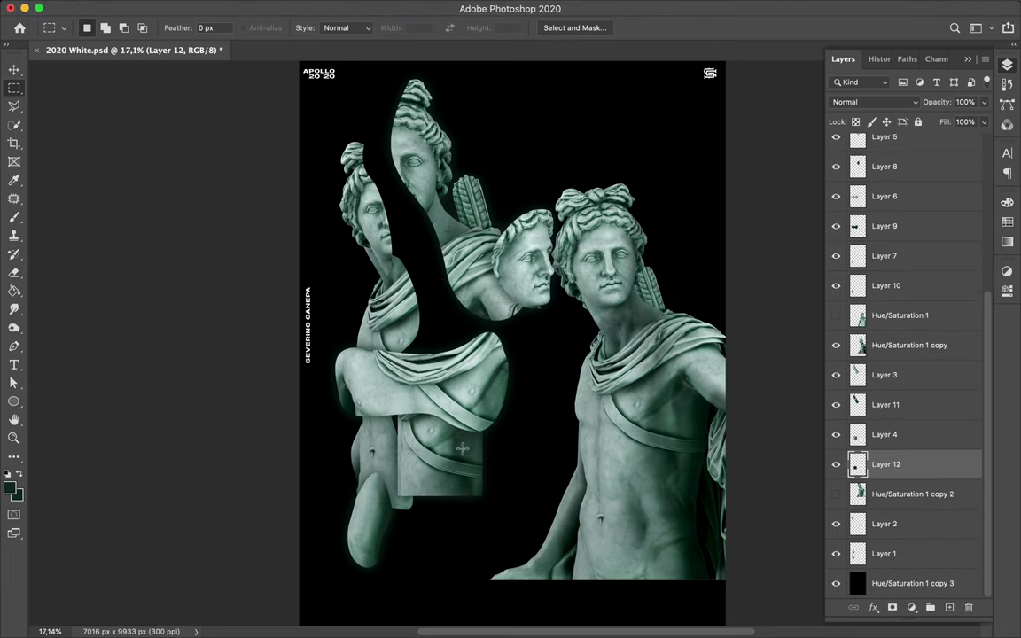
key("v")
left_click_drag(461, 449, 478, 467)
Step: Paint a Gaussian-blurred glow on a new layer below Layer 2 for the left statue
left_click(886, 524)
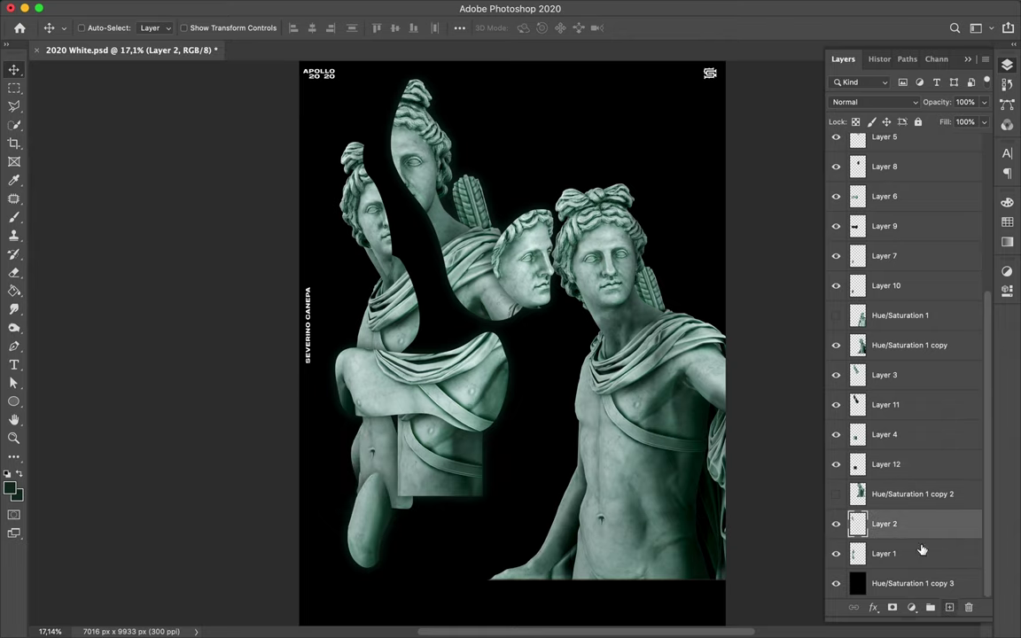
left_click(950, 608)
key("b")
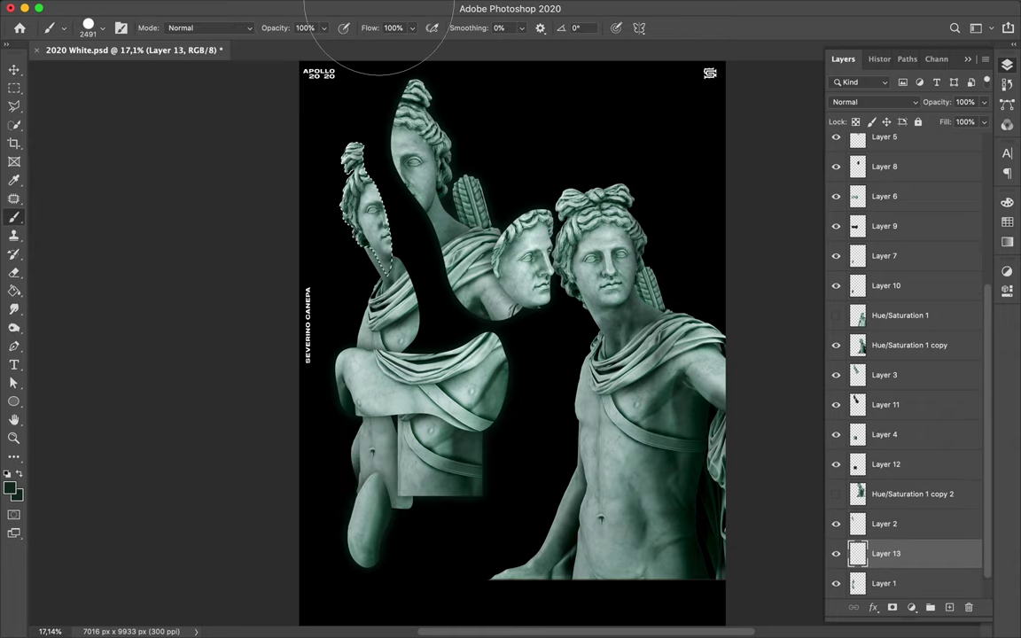
key("ctrl+d")
key("m")
left_click(348, 8)
left_click(355, 45)
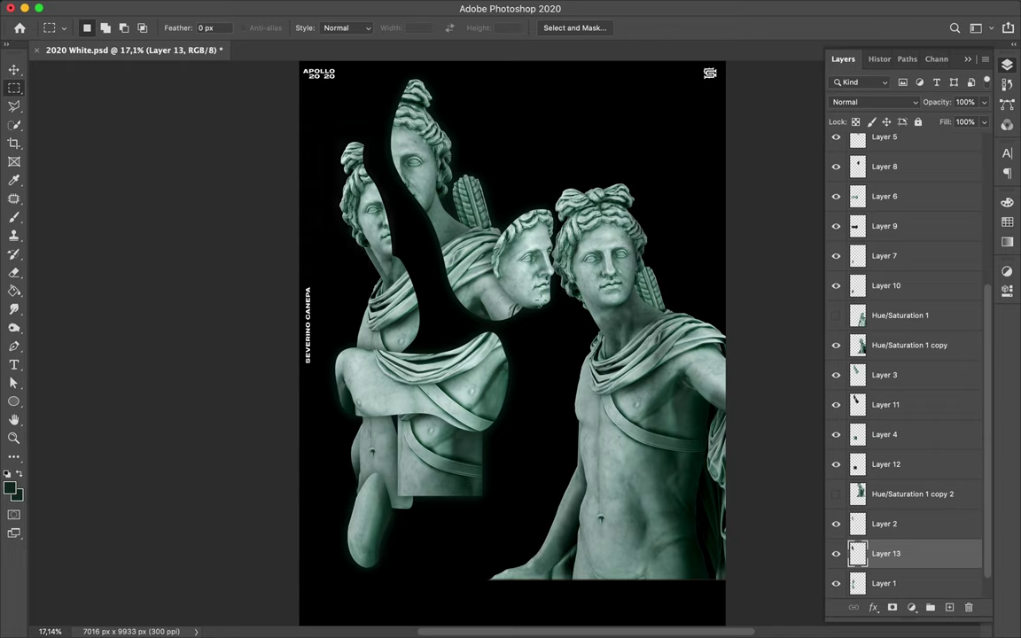
Step: Paint a glow around the torso slice and reapply the Gaussian Blur
key("b")
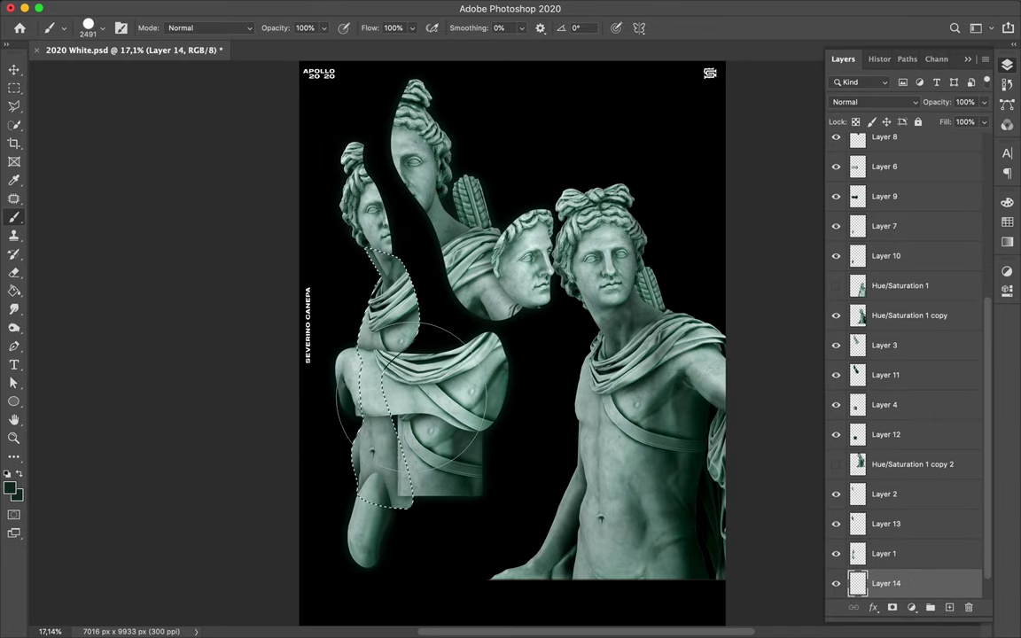
key("m")
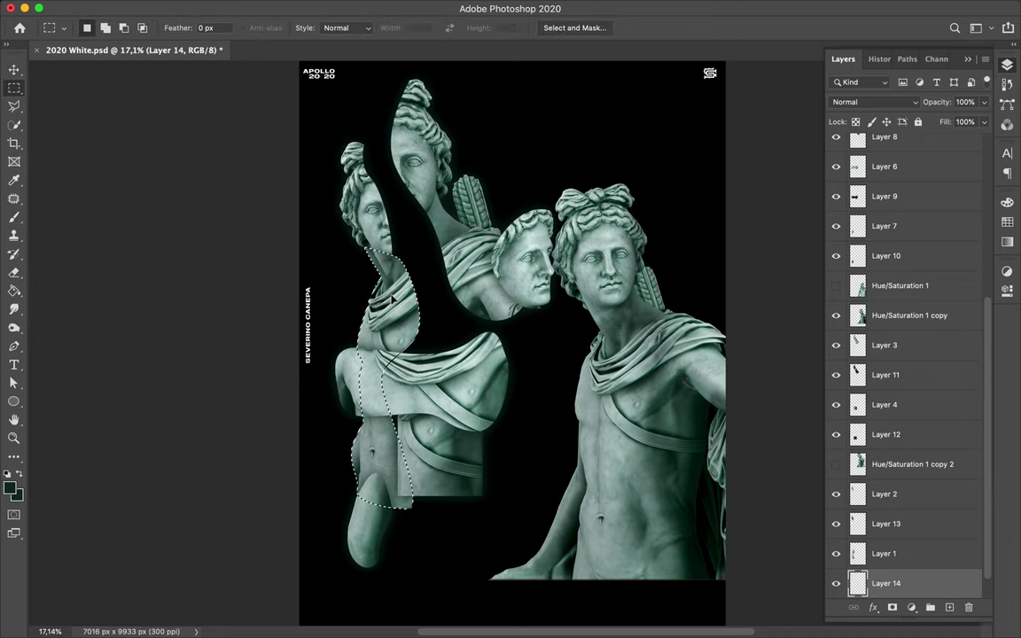
key("super+d")
left_click(380, 7)
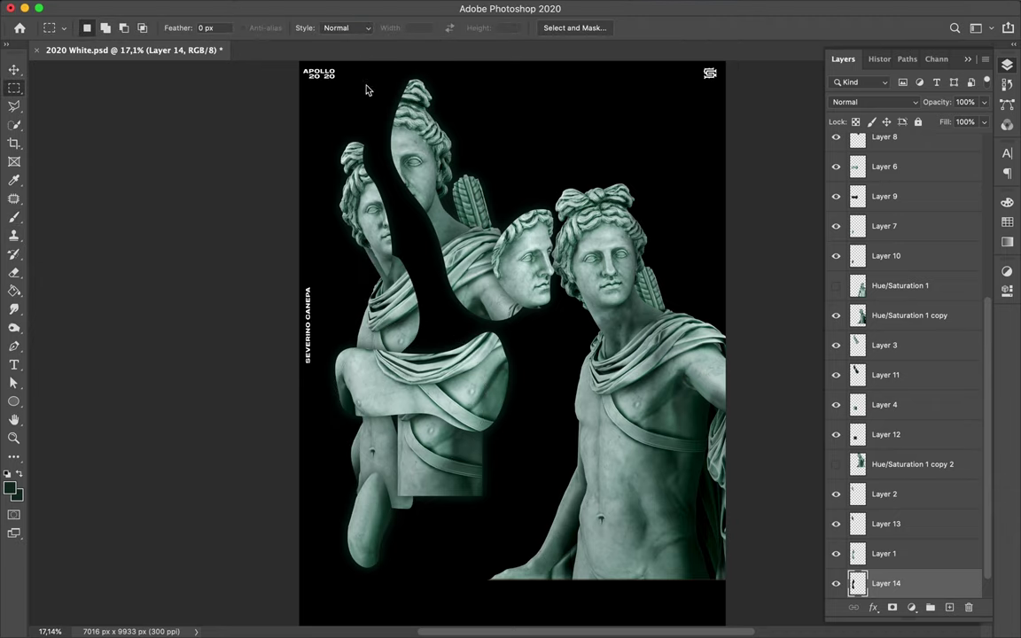
key("super+o")
key("Escape")
left_click(331, 9)
key("Escape")
key("super+f")
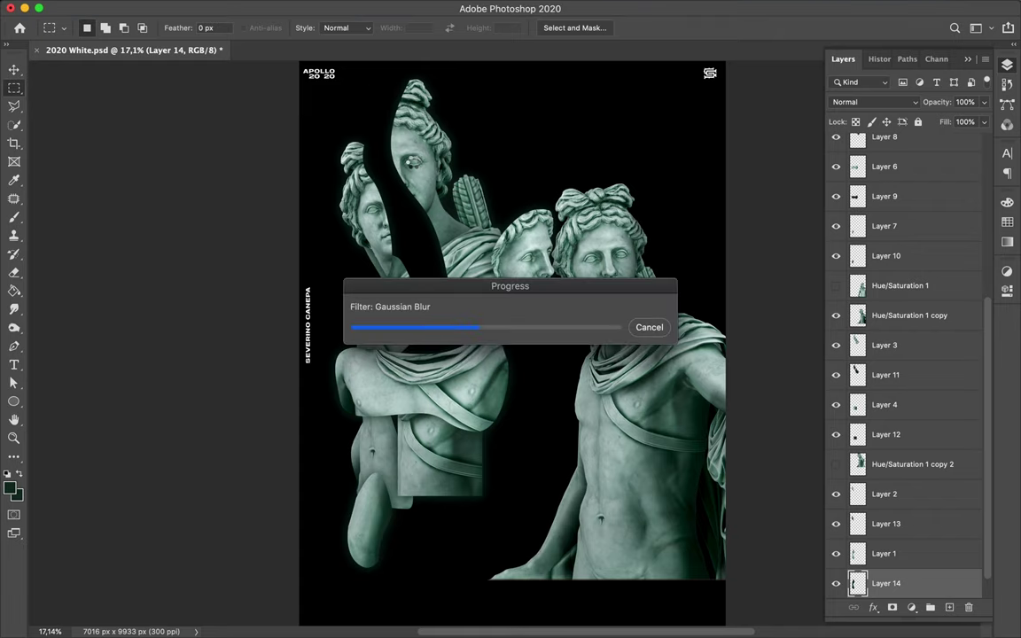
Step: Move the Hue/Saturation 1 copy statue toward the poster's left edge
key("v")
left_click(922, 317)
left_click_drag(644, 346, 361, 276)
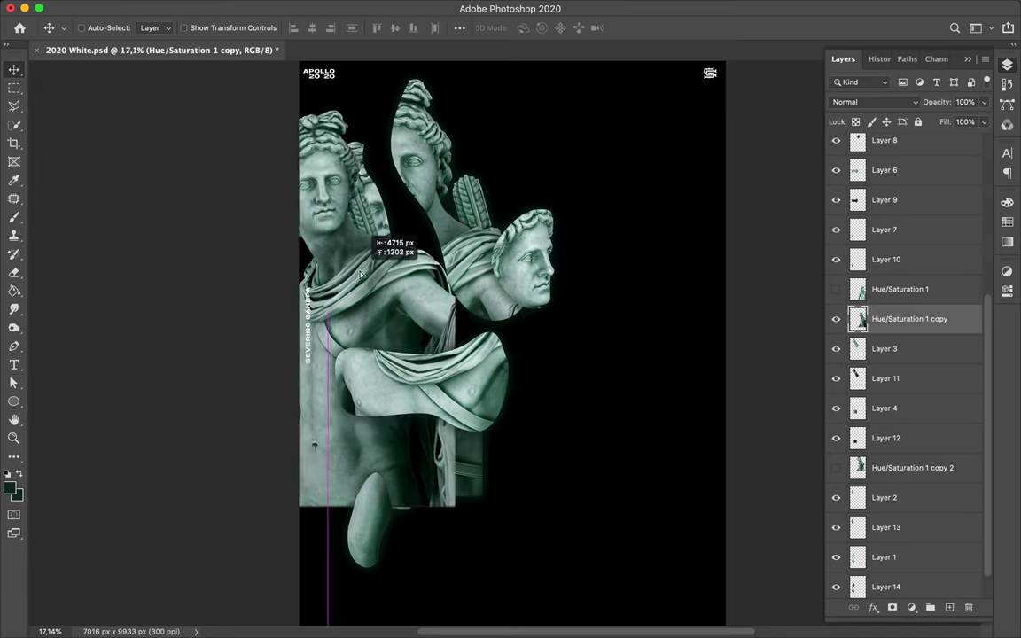
Step: Send the statue behind the other pieces, then cut its chest slice to the lower left
key("super+shift+bracketleft")
mouse_move(390, 348)
left_mouse_down()
mouse_move(269, 392)
mouse_move(567, 390)
left_mouse_up()
key("p")
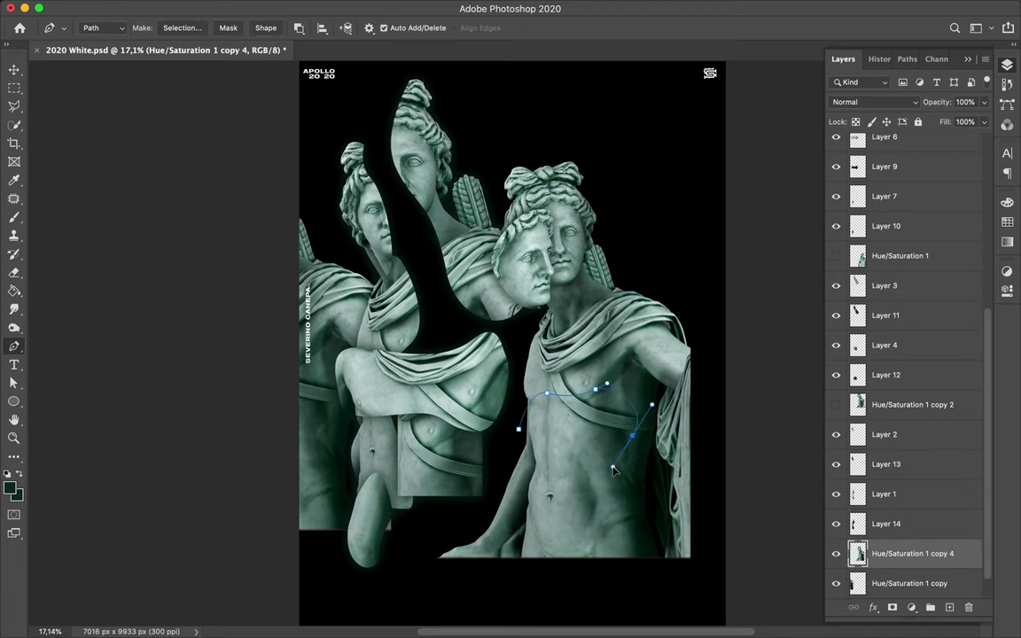
left_click(193, 32)
key("Return")
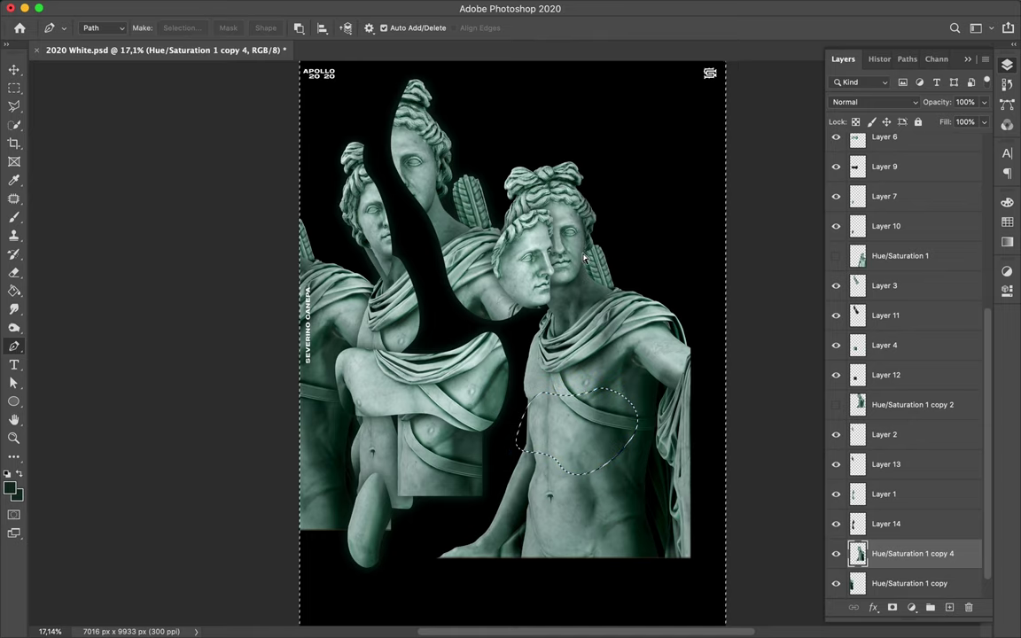
key("super+j")
key("v")
left_click_drag(592, 428, 320, 486)
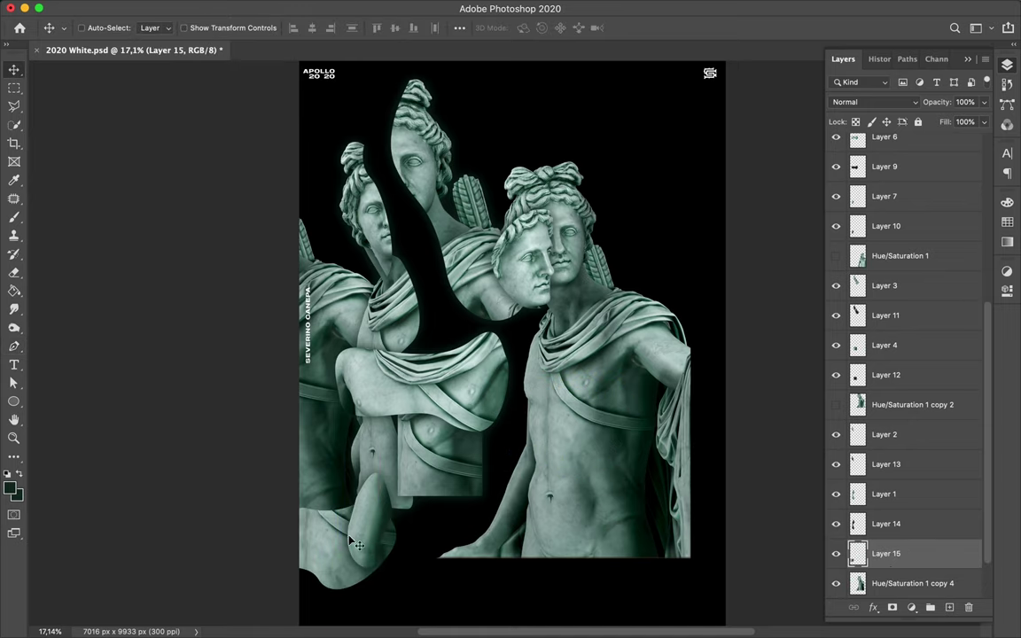
Step: Add a blurred green glow layer above the Hue/Saturation 1 copy 4 statue
left_click(913, 584)
scroll(939, 594, "down", 2)
left_click(950, 608)
key("b")
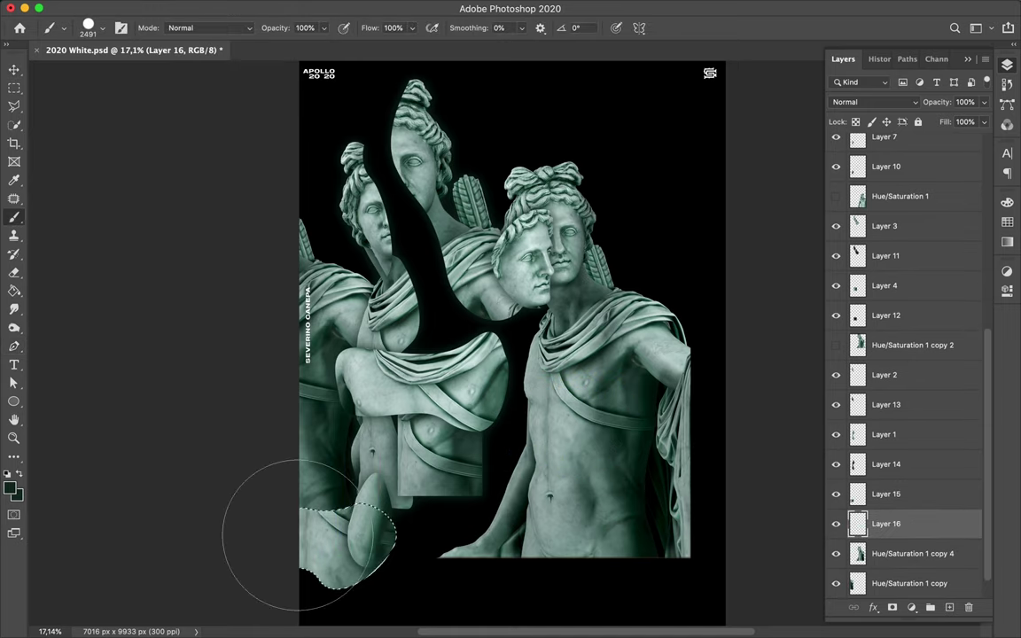
key("m")
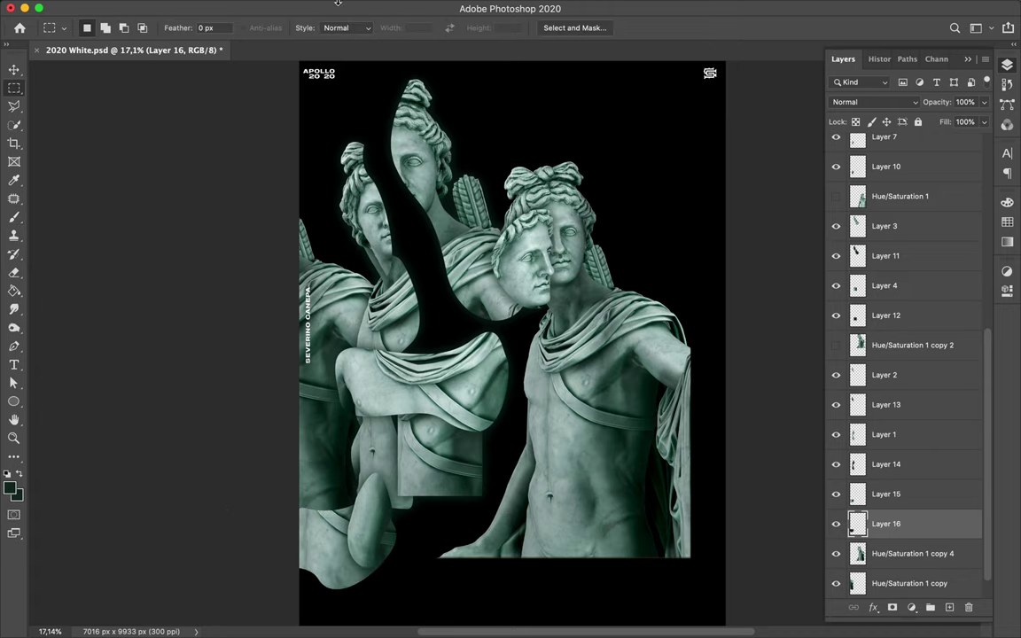
left_click(394, 7)
left_click(356, 55)
Step: Trace the statue's shoulder with the Pen and copy it to a new layer, moved up-left
left_click(536, 348, "ctrl")
key("p")
left_click(583, 328)
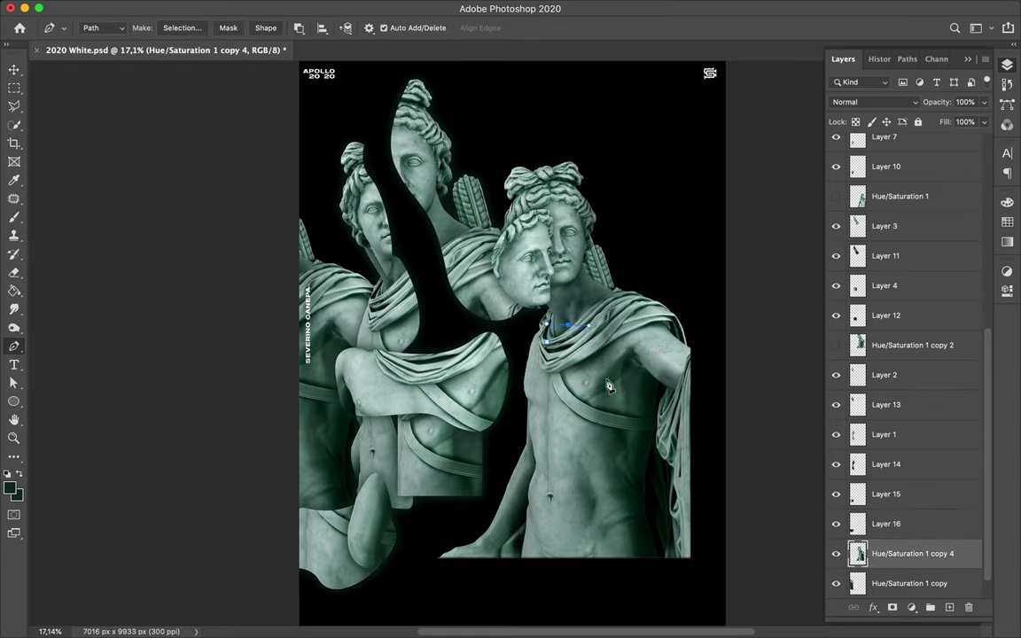
left_click(539, 359)
left_click(182, 27)
key("Return")
key("ctrl+j")
key("v")
left_click_drag(482, 354, 333, 306)
Step: Rotate the shoulder slice and move it right onto the torso
key("ctrl+t")
mouse_move(337, 168)
left_mouse_down()
mouse_move(197, 270)
mouse_move(332, 178)
left_mouse_up()
key("Return")
left_click_drag(333, 306, 494, 357)
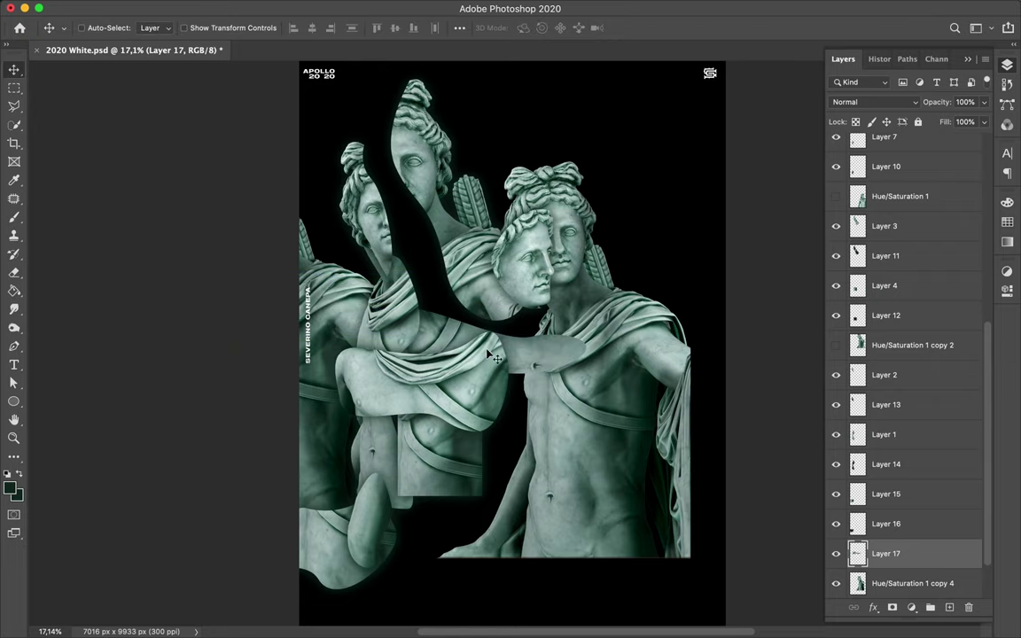
Step: Paint a Gaussian-blurred glow inside Layer 17's slice on a new layer
left_click(887, 583)
left_click(949, 607)
left_click(858, 553, "ctrl")
key("b")
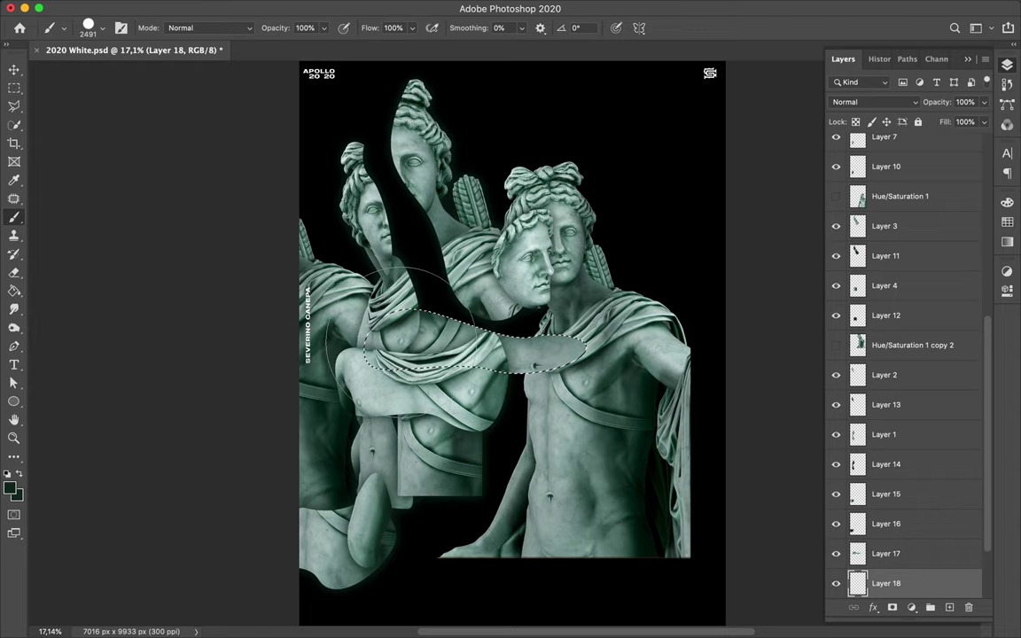
key("m")
left_click(574, 283)
left_click(331, 7)
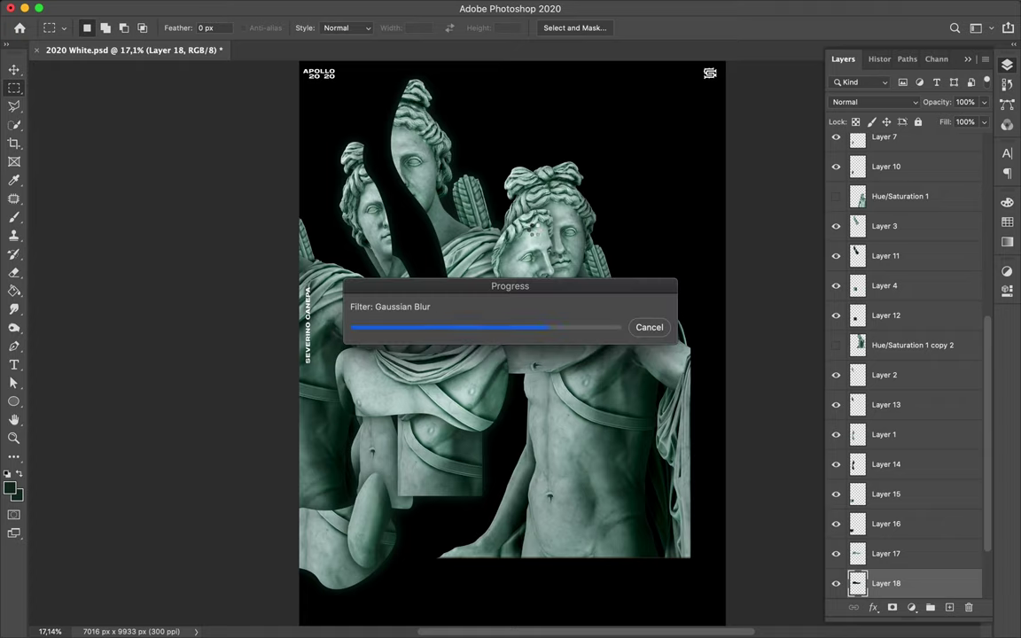
Step: Select the Hue/Saturation 1 copy 4 statue and make Hue/Saturation 1 copy 2 visible
key("v")
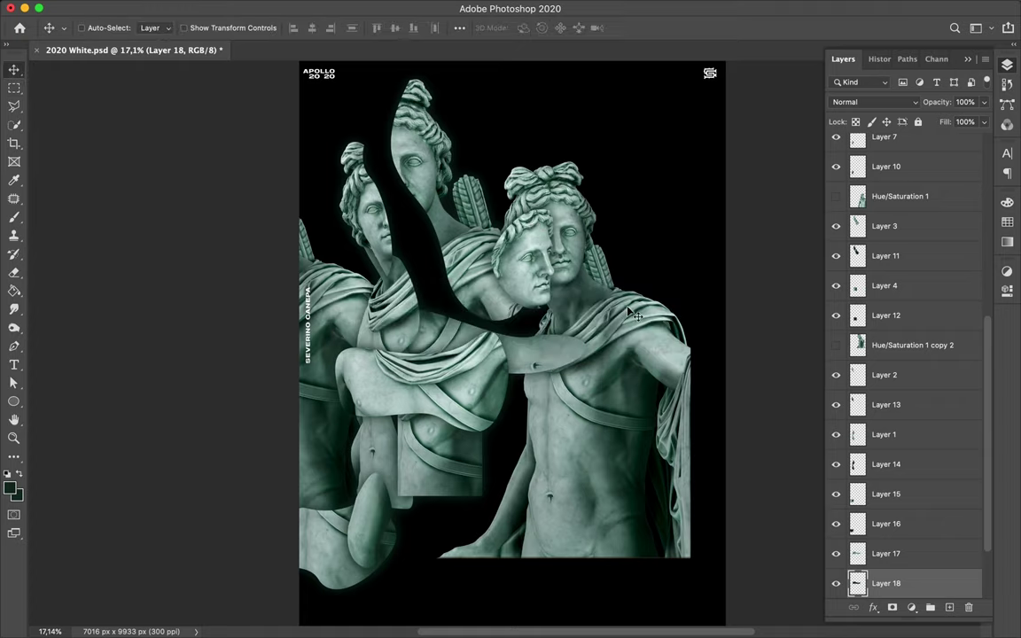
left_click(631, 327)
left_click(895, 316)
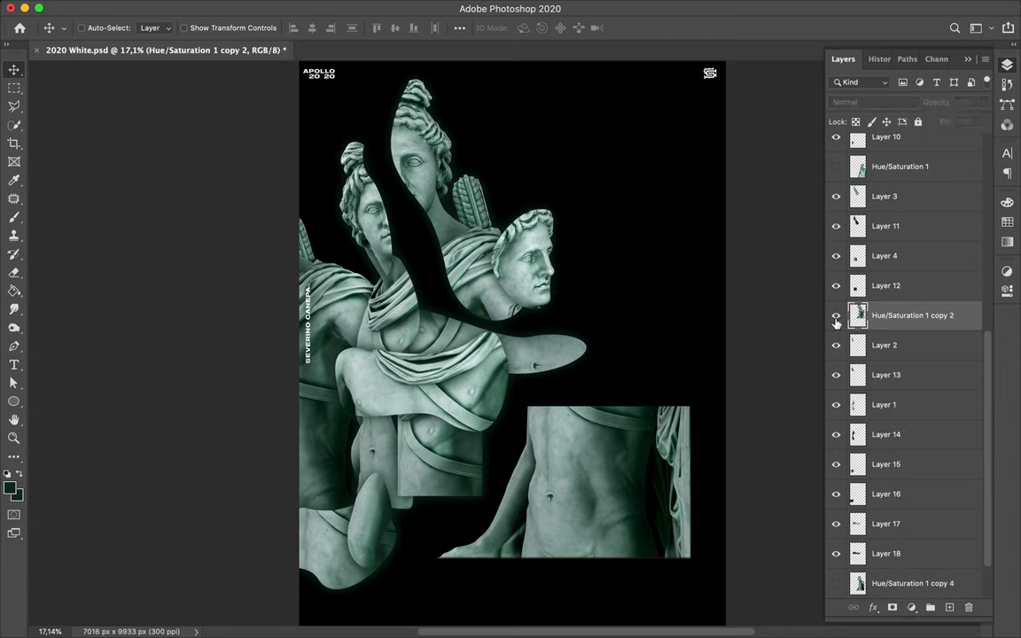
Step: Move the bow-holding statue upper right and copy its shoulder slice to a layer shifted left
left_click_drag(611, 416, 625, 235)
key("p")
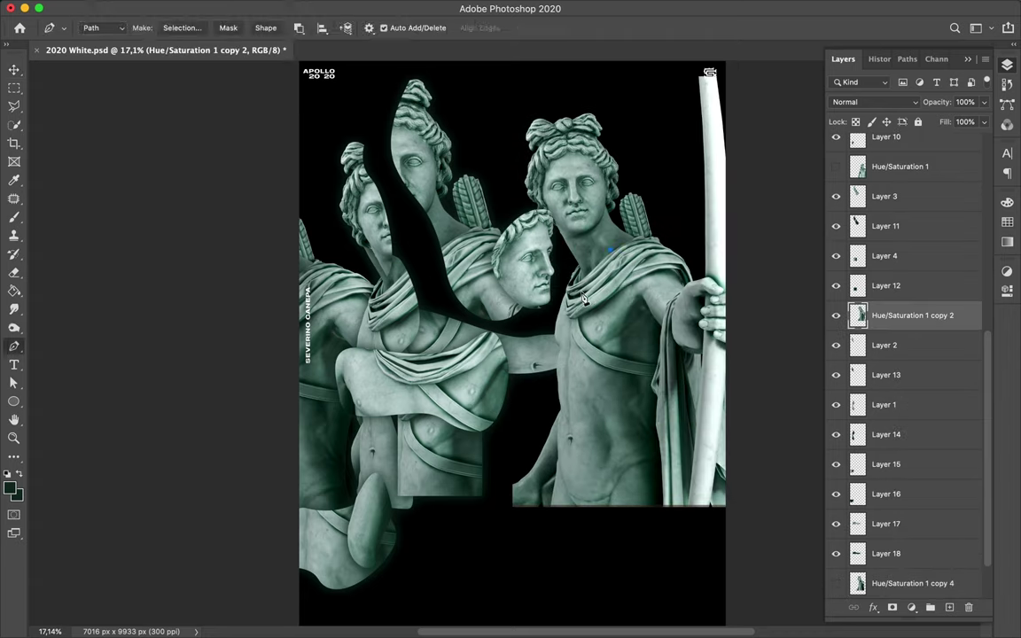
left_click(184, 28)
key("ctrl+j")
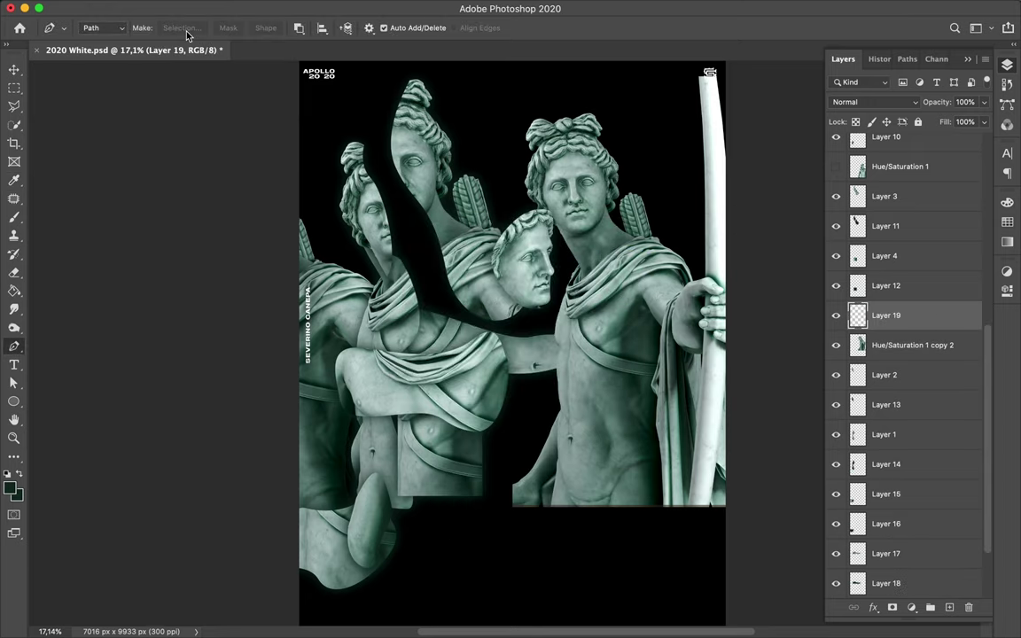
key("v")
left_click_drag(616, 286, 420, 293)
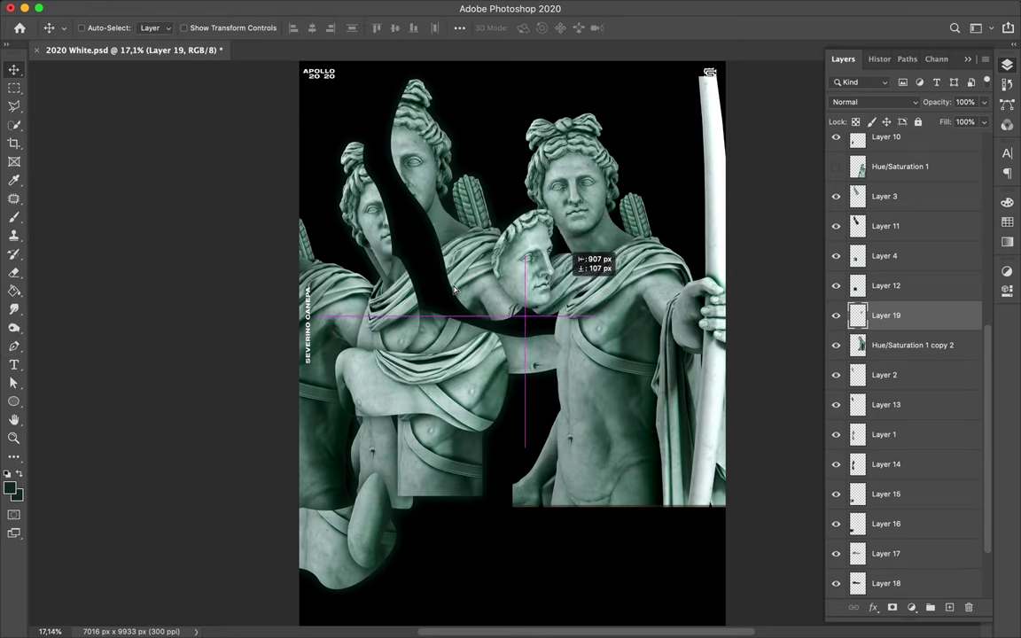
Step: Paint a dark shadow on a new layer beneath the shoulder copy and Gaussian-blur it
left_click(905, 345)
key("ctrl+shift+alt+n")
key("b")
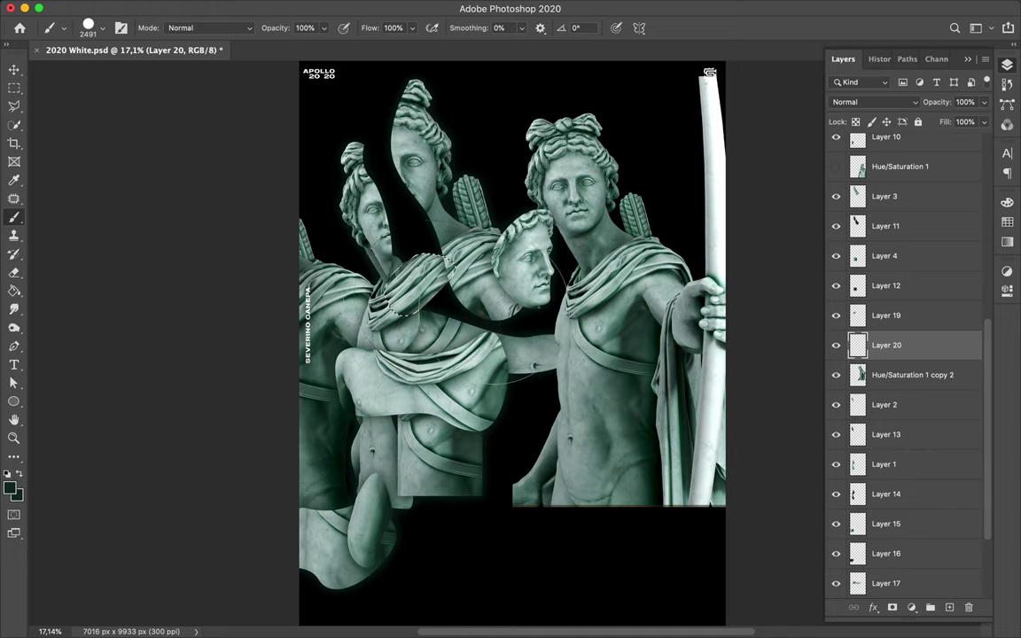
key("m")
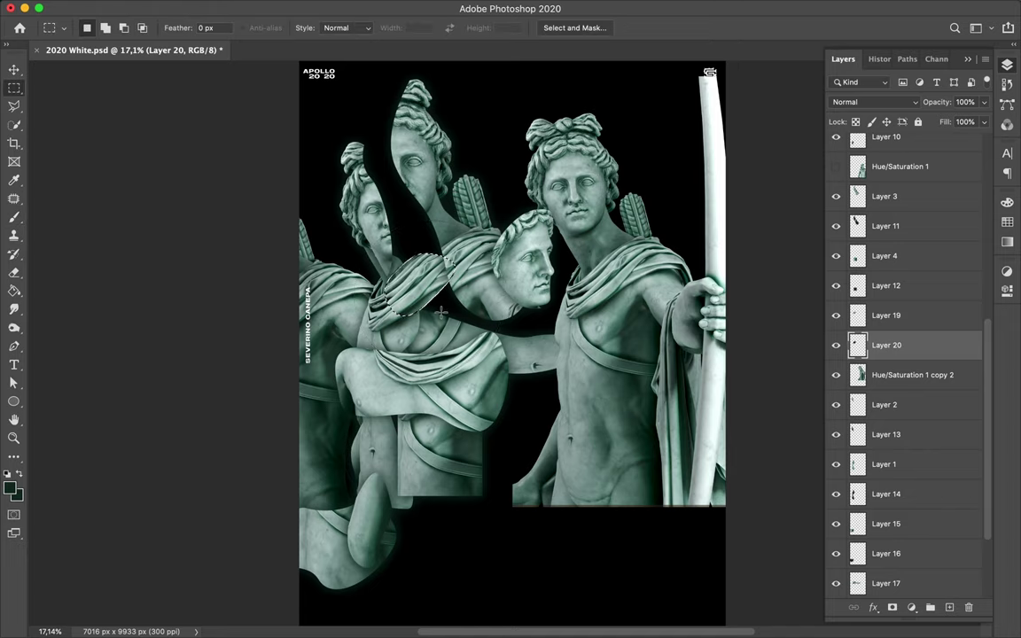
left_click(331, 8)
left_click(406, 25)
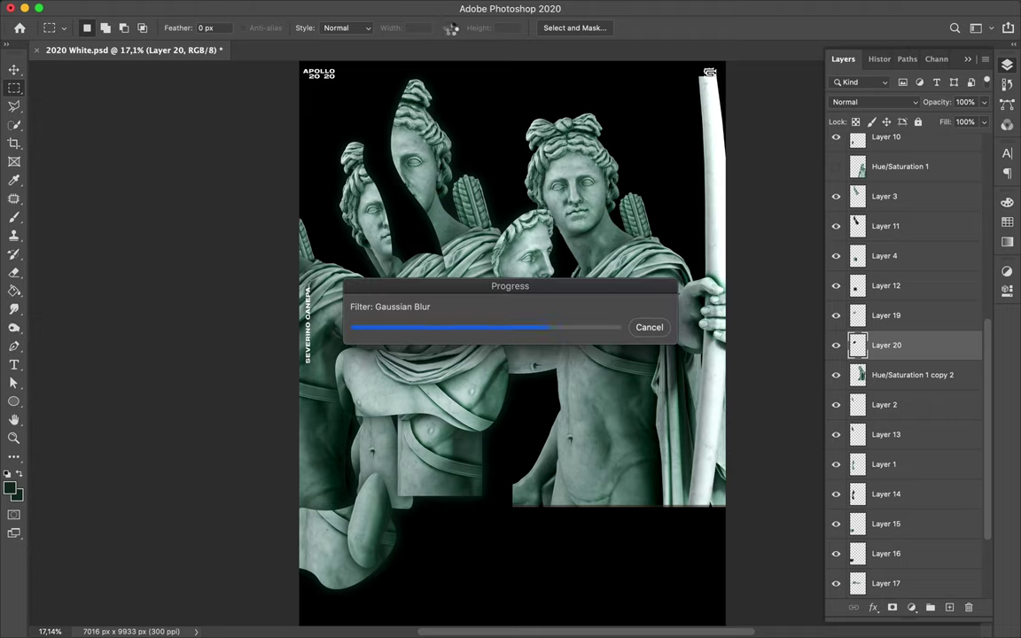
Step: Duplicate the sliced head piece and offset the copy to the right
key("v")
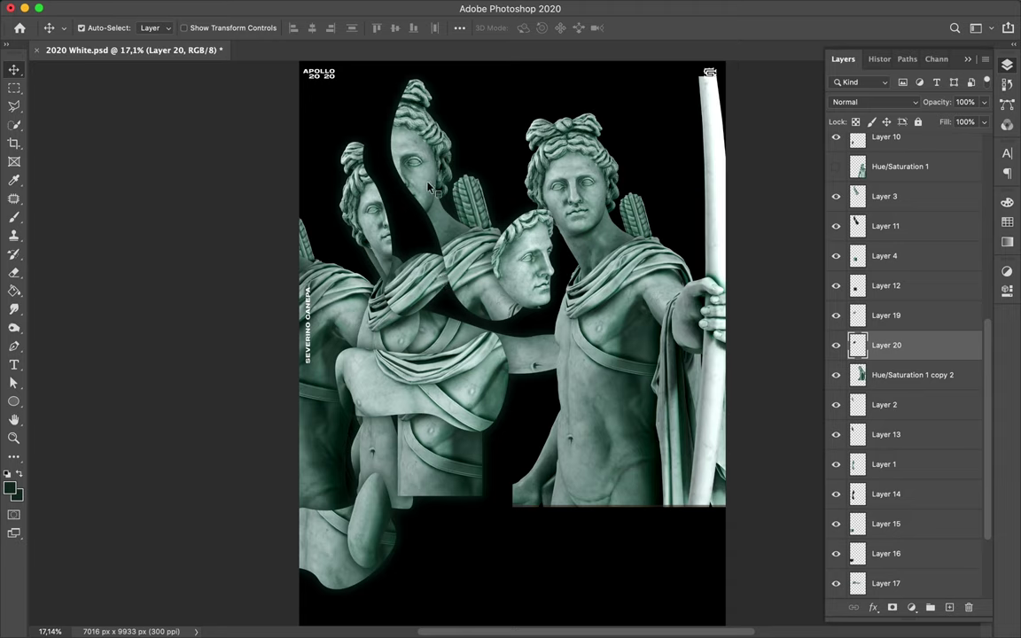
left_click(422, 187, "super")
left_click_drag(423, 187, 469, 196)
mouse_move(910, 196)
left_mouse_down()
mouse_move(911, 270)
mouse_move(904, 184)
left_mouse_up()
Step: Reorder Layer 3 and Layer 3 copy around Layer 11 and rescale the duplicated head
left_click_drag(900, 226, 900, 267)
key("super+t")
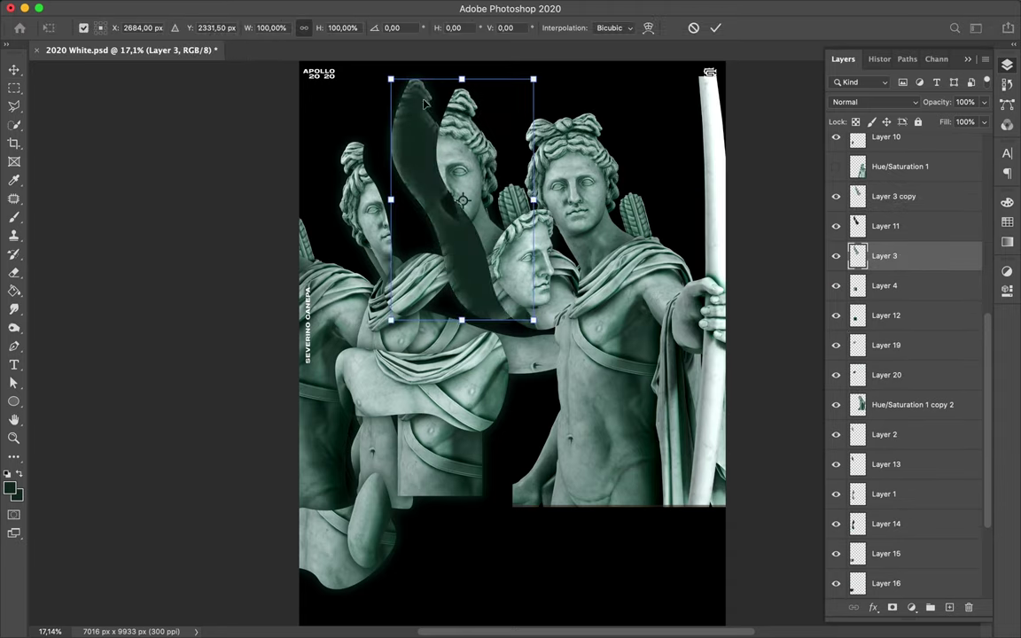
key("Return")
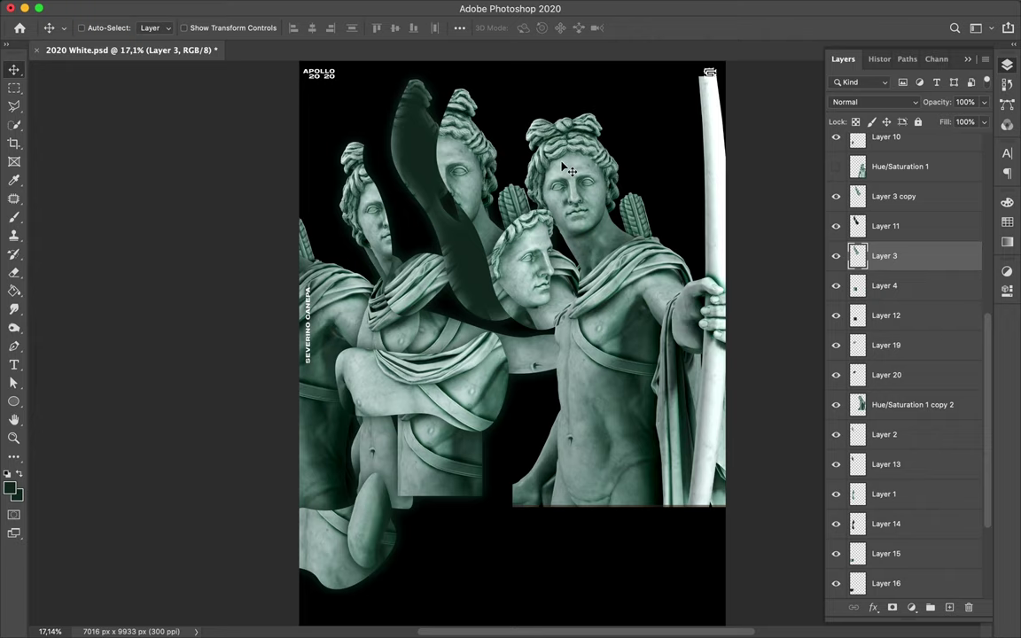
key("ctrl+]")
key("alt+]")
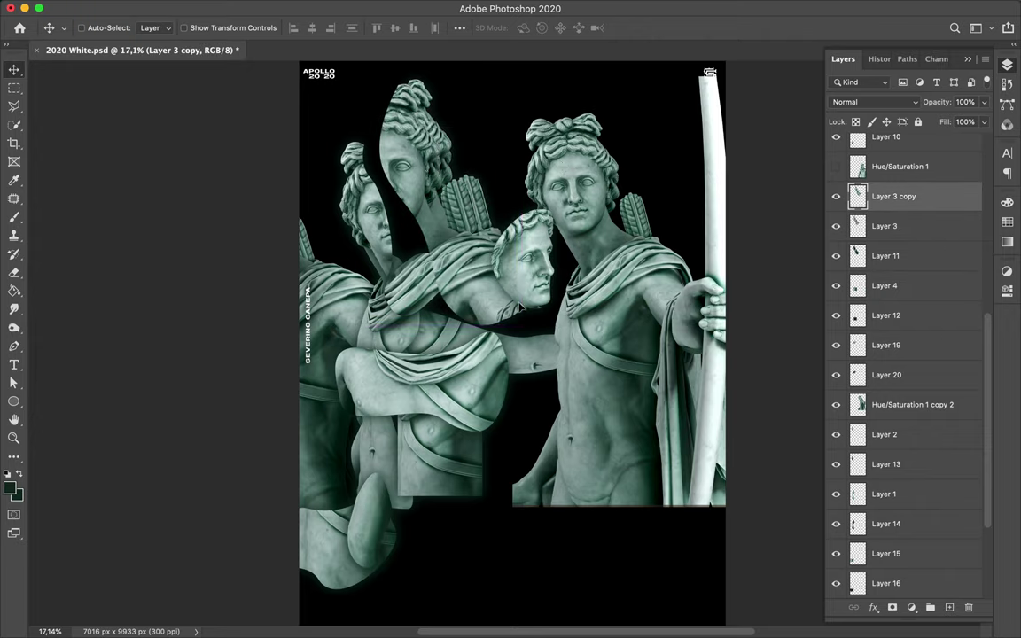
key("super+t")
left_click_drag(521, 306, 495, 298)
key("Return")
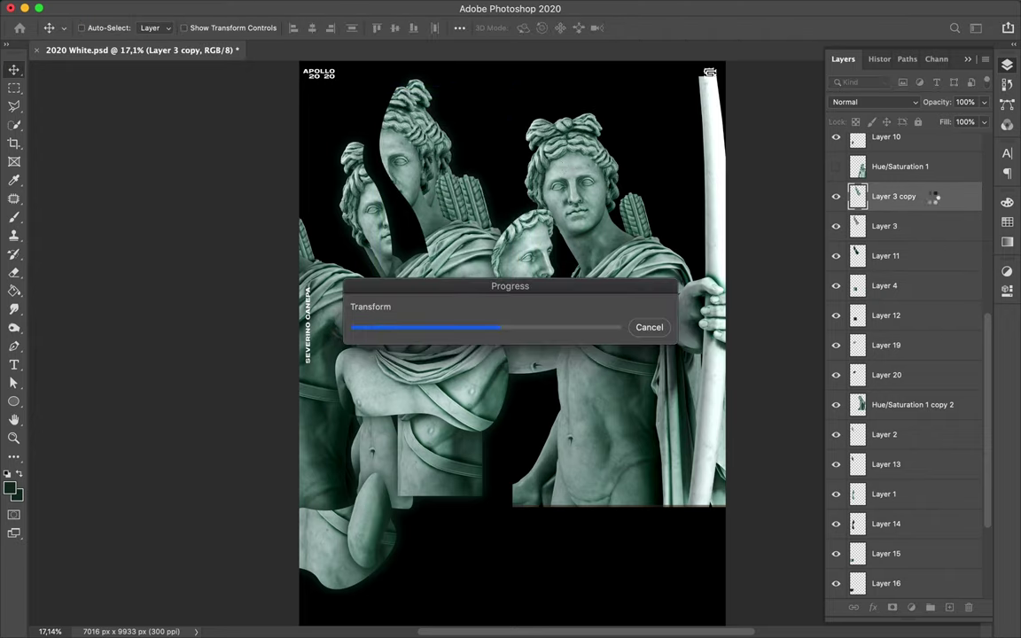
left_click_drag(934, 199, 933, 279)
Step: Paint a head shadow on new Layer 21, soften it with Gaussian Blur, and save
left_click(932, 280)
left_click(951, 610)
key("b")
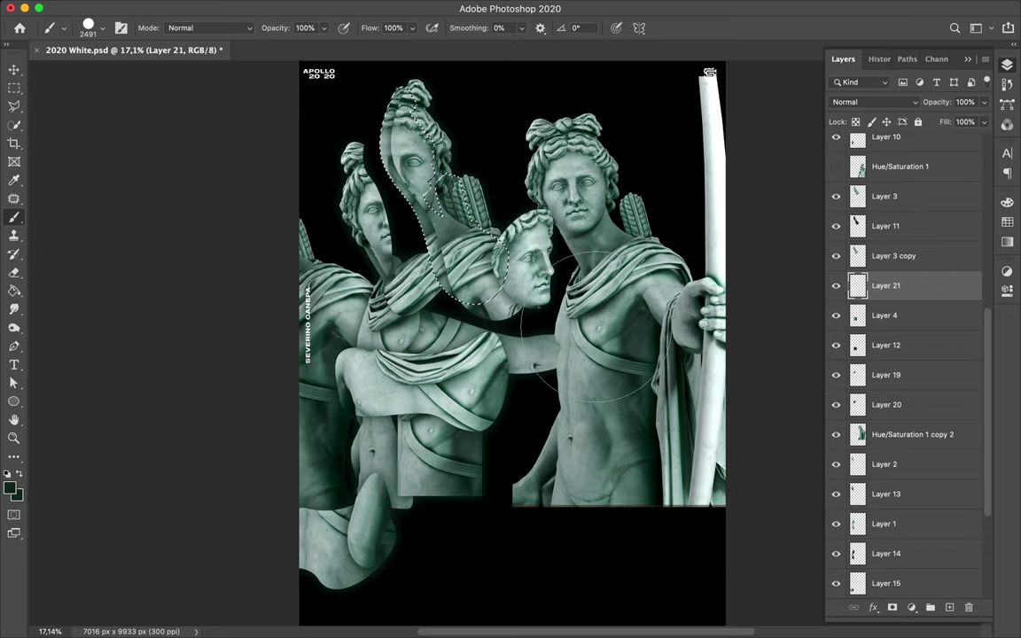
key("l")
key("v")
key("ctrl+s")
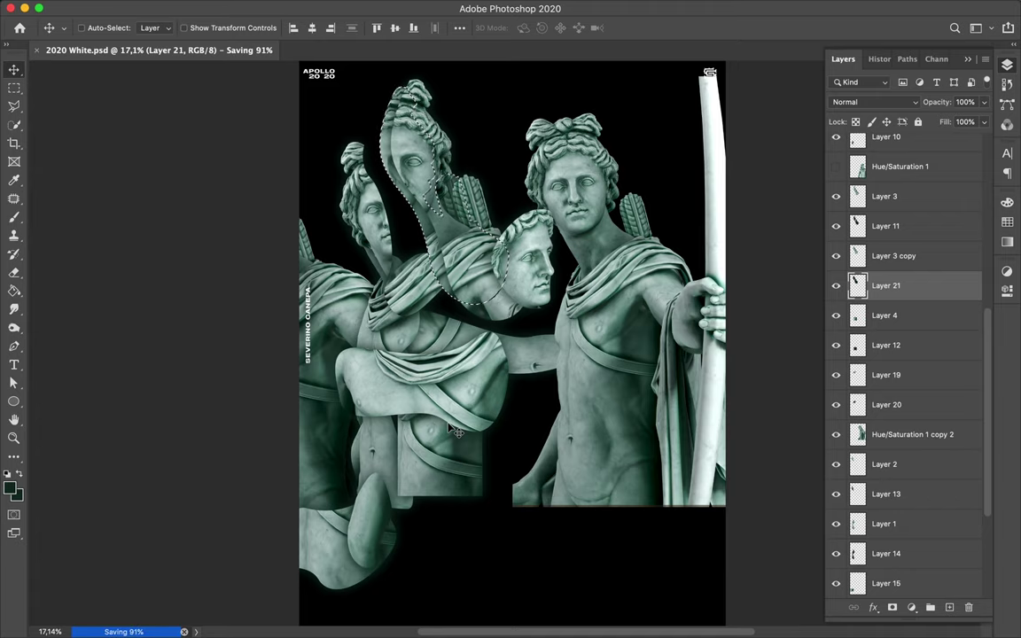
key("m")
left_click(328, 7)
left_click(355, 23)
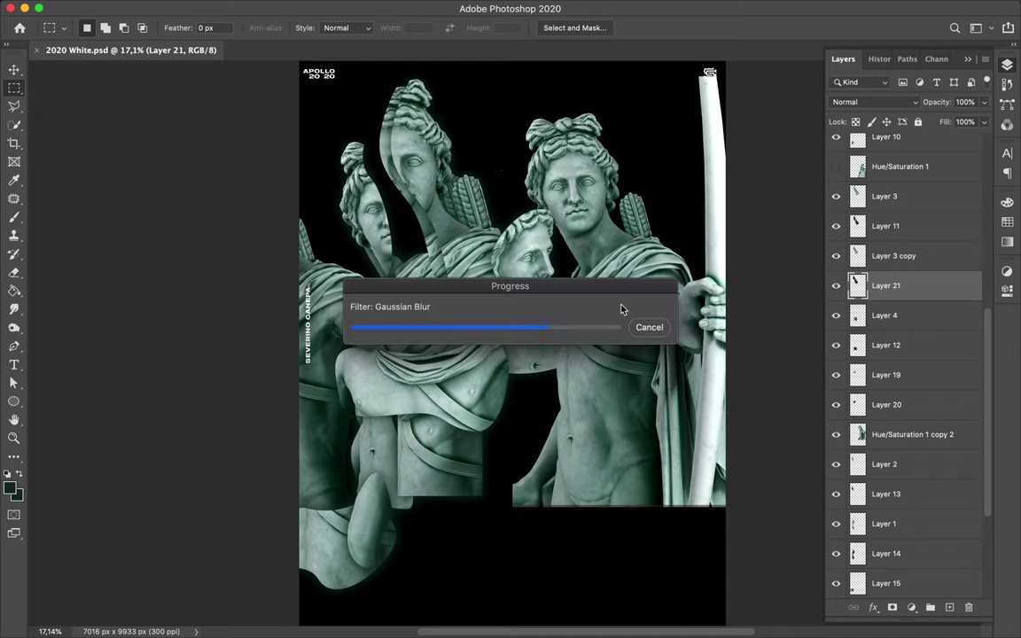
key("ctrl+s")
Step: Shift Layer 3, Layer 3 copy and Layer 21 head pieces down and right
scroll(511, 387, "up", 2)
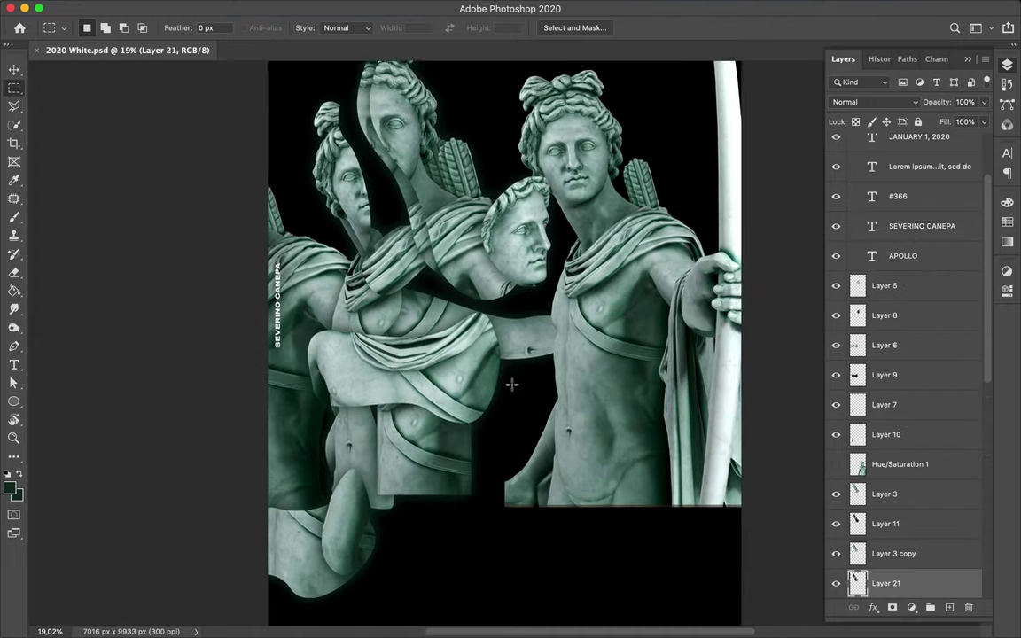
key("v")
left_click(433, 308)
left_click_drag(424, 303, 455, 381)
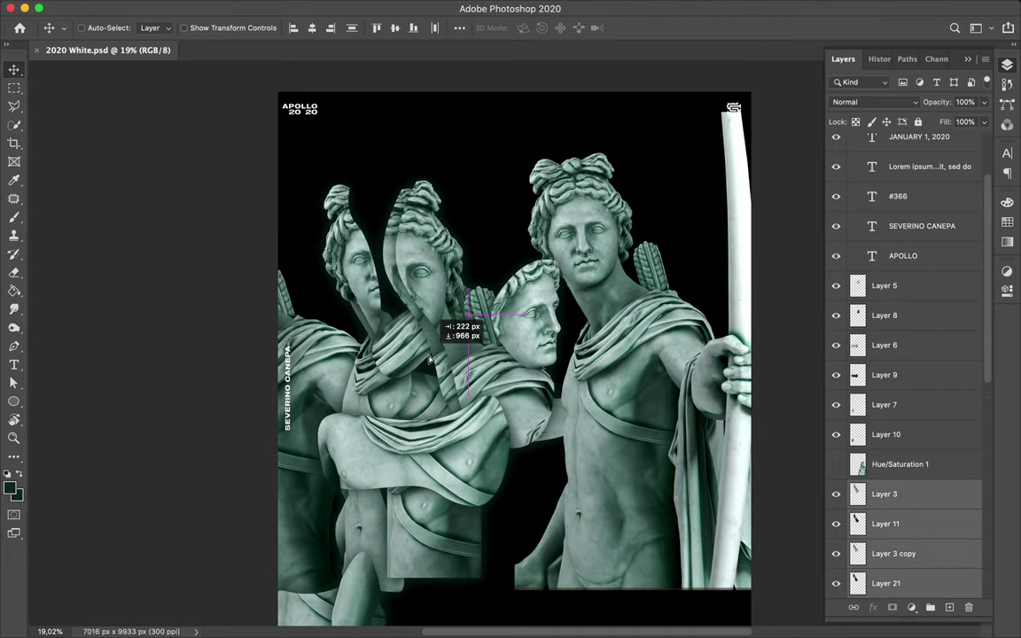
left_click(893, 554)
left_click(887, 583, "shift")
left_click_drag(887, 583, 886, 512)
Step: Move the main Apollo figure down and to the right
scroll(546, 312, "down", 3)
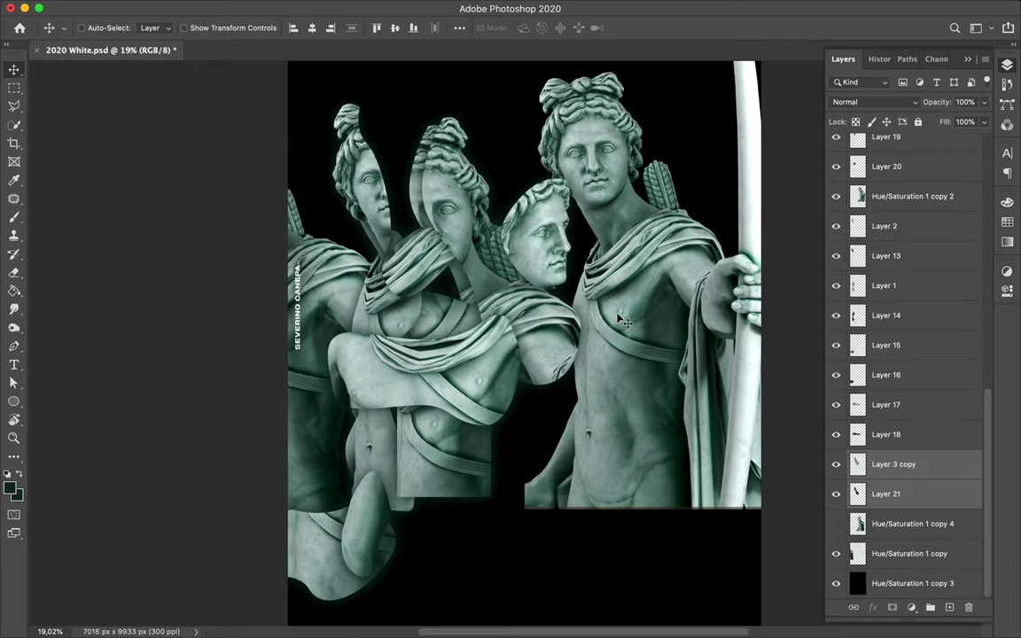
left_click(571, 278, "ctrl")
left_click_drag(571, 278, 606, 424)
key("p")
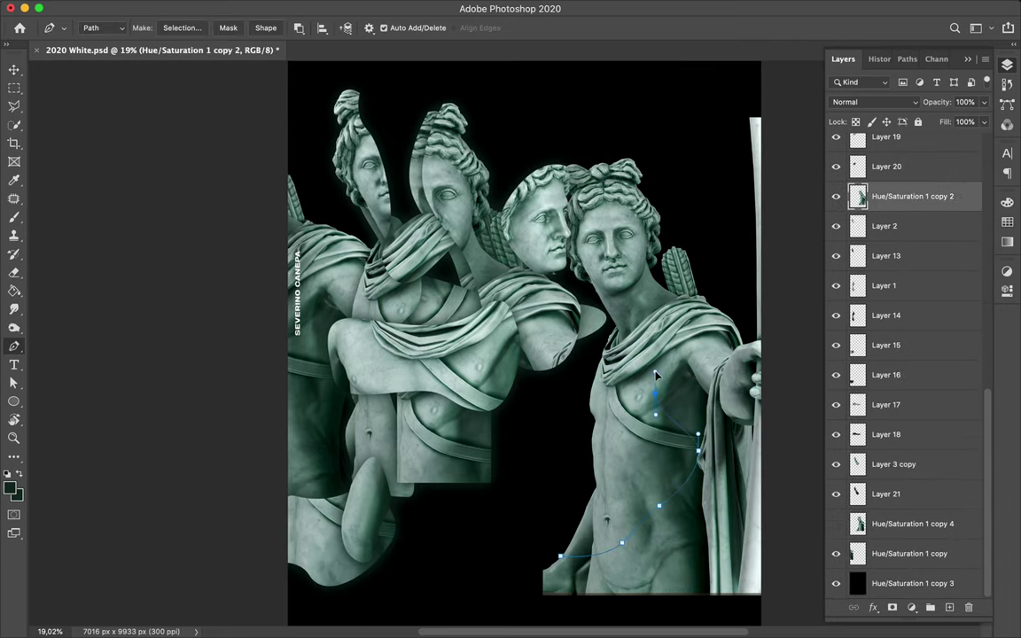
Step: Copy the traced piece to Layer 22, place it just below Layer 21, and move it left
key("ctrl+Return")
key("ctrl+j")
scroll(561, 564, "down", 2)
key("v")
left_click_drag(635, 331, 322, 457)
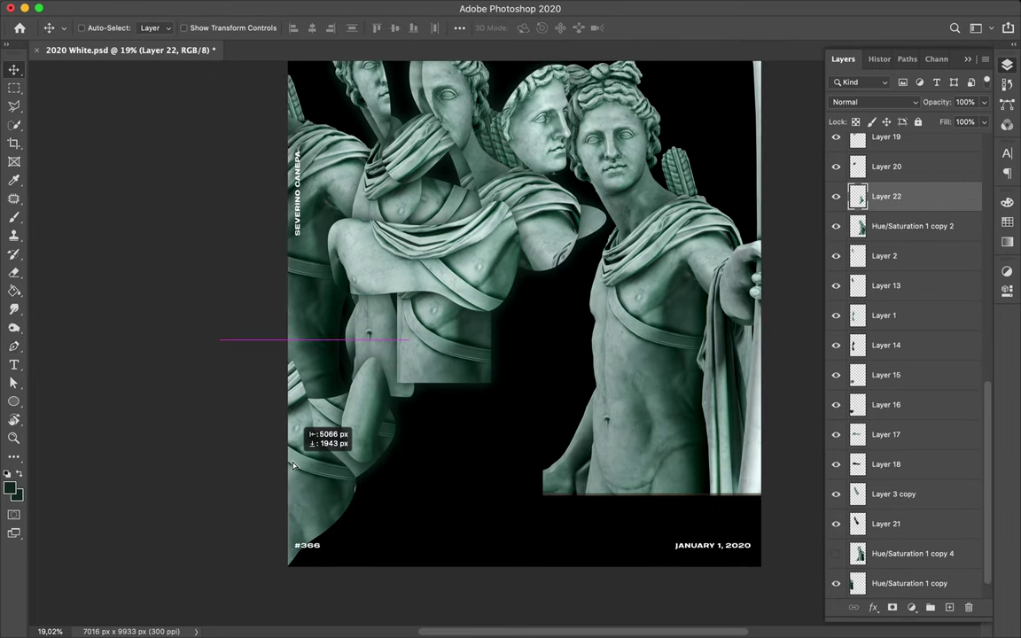
left_click_drag(887, 196, 886, 510)
left_click_drag(467, 522, 292, 558)
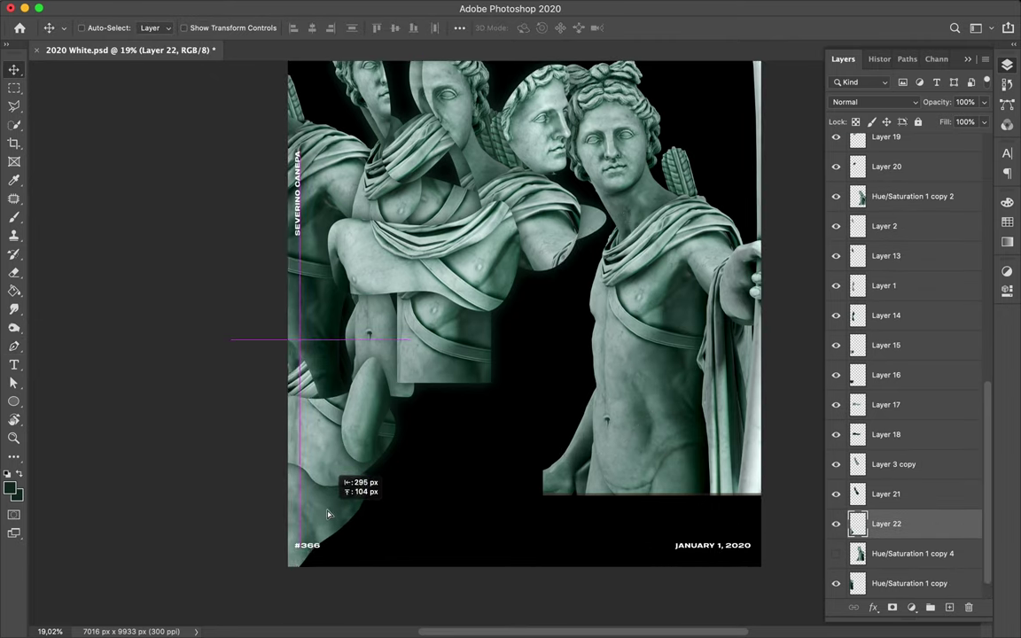
key("ctrl+0")
Step: Paint a dark shadow on a new layer and soften it with Gaussian Blur
left_click(949, 607)
key("b")
scroll(273, 615, "down", 3)
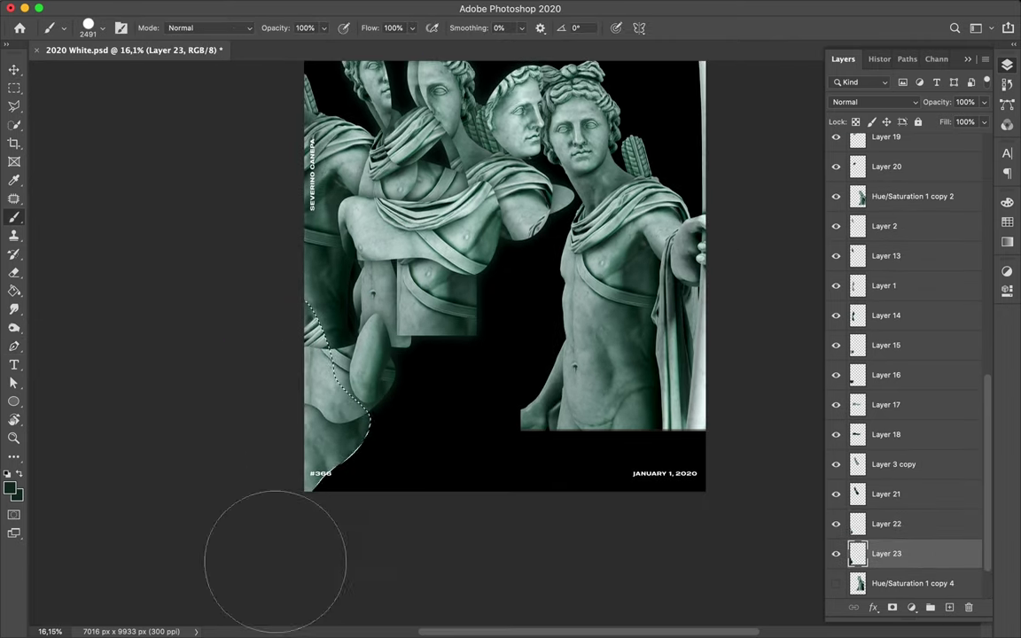
key("m")
left_click(332, 7)
left_click(585, 310)
left_click(809, 156)
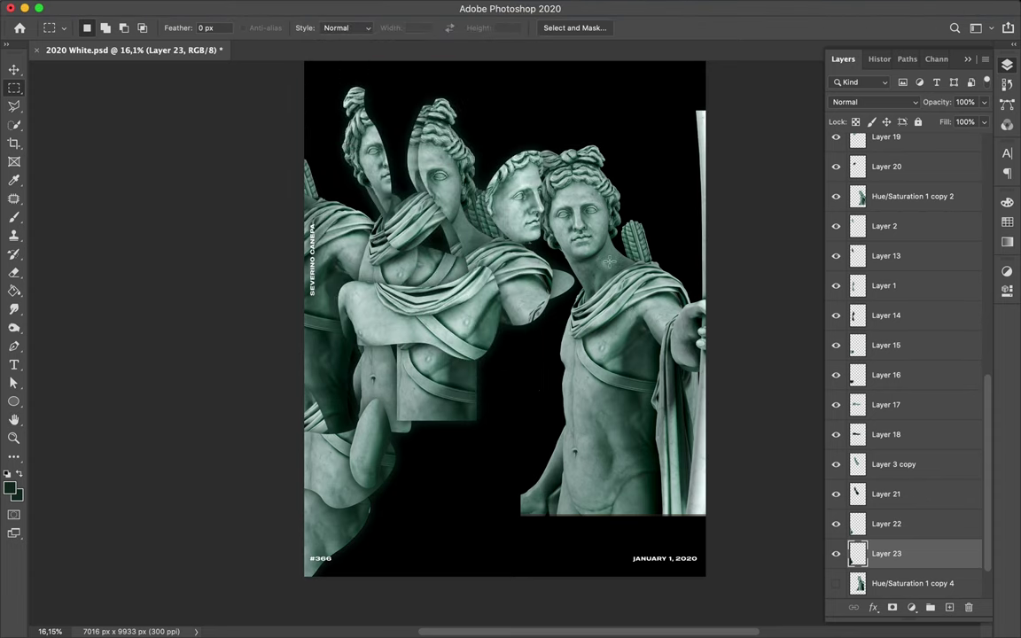
scroll(878, 291, "down", 2)
scroll(603, 312, "up", 1)
Step: Pen-trace a chest slice, copy it to its own layer, and move it to the lower left
key("p")
left_click(508, 291)
left_click_drag(574, 308, 609, 345)
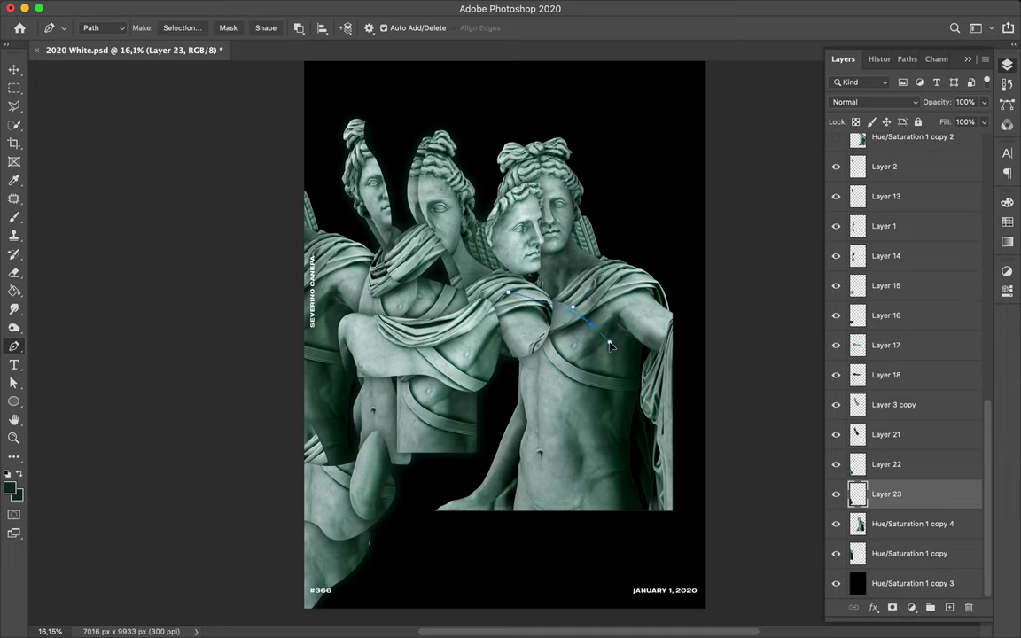
left_click(508, 293)
left_click(181, 27)
key("Return")
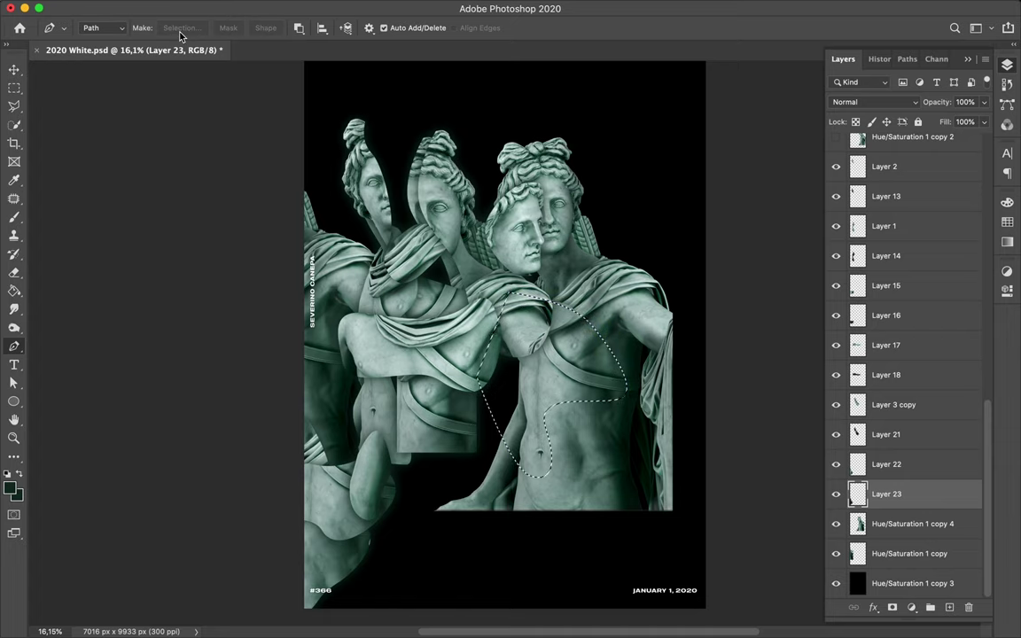
key("ctrl+j")
key("v")
left_click_drag(558, 399, 380, 464)
Step: Paint a shadow inside the torso slice outline on a new layer and reapply Gaussian Blur
key("ctrl+shift+alt+n")
left_click(857, 494, "ctrl")
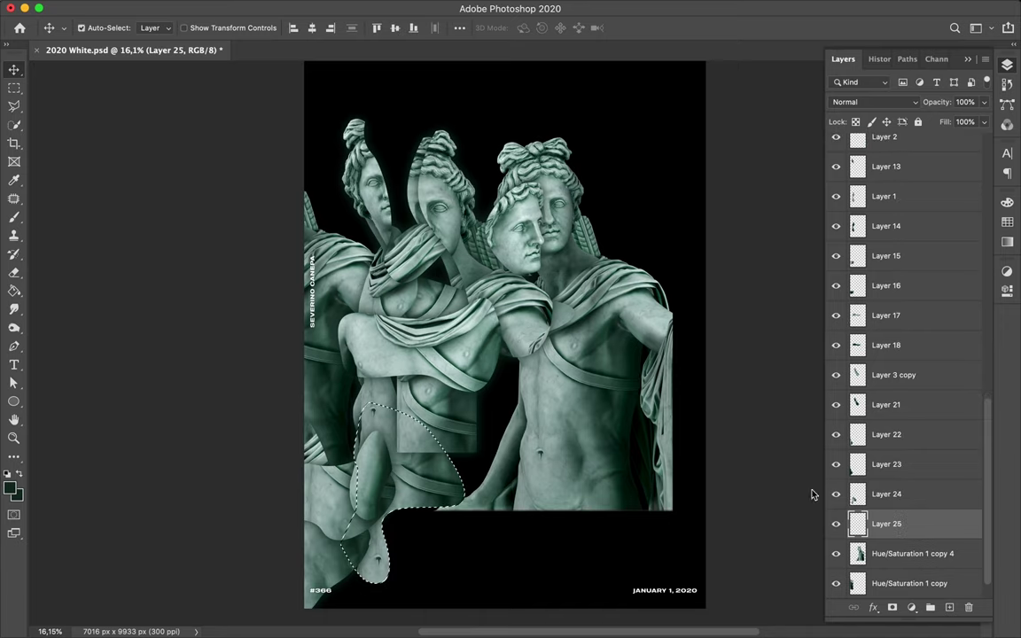
key("b")
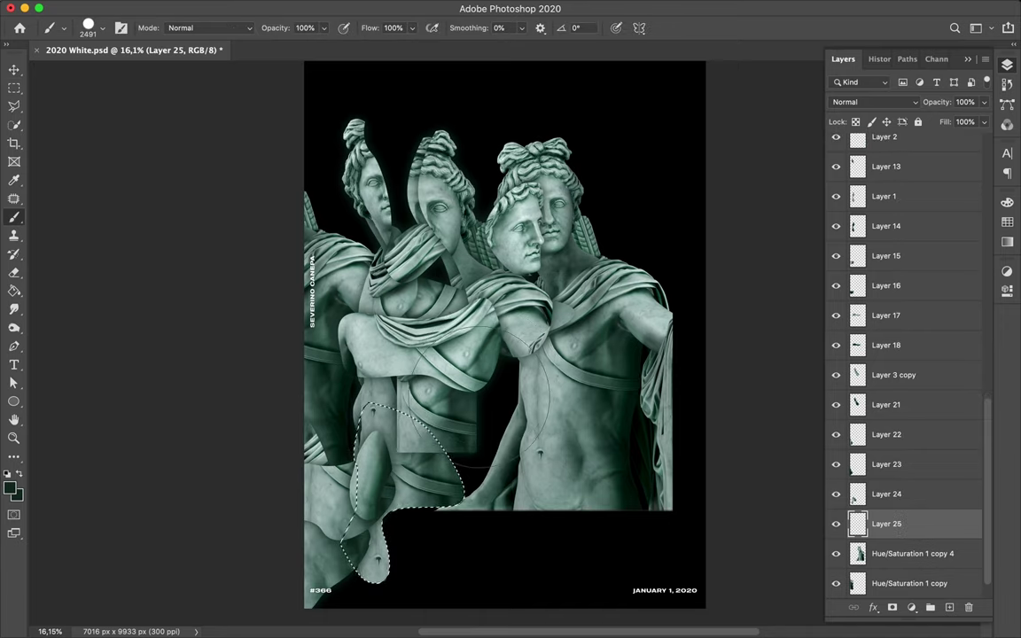
key("m")
key("b")
left_click_drag(410, 558, 399, 461)
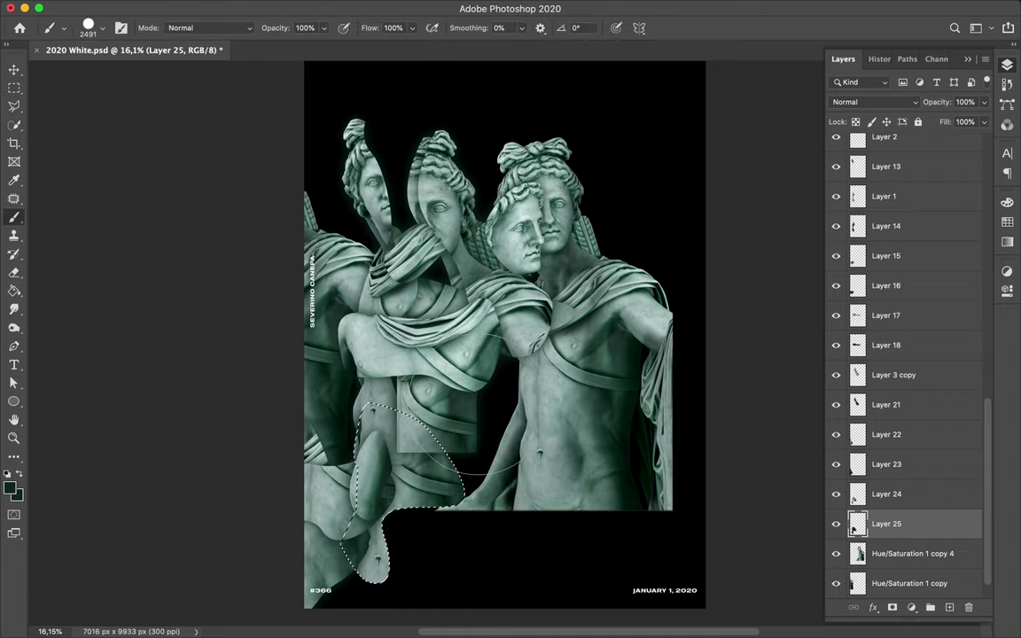
key("m")
key("ctrl+d")
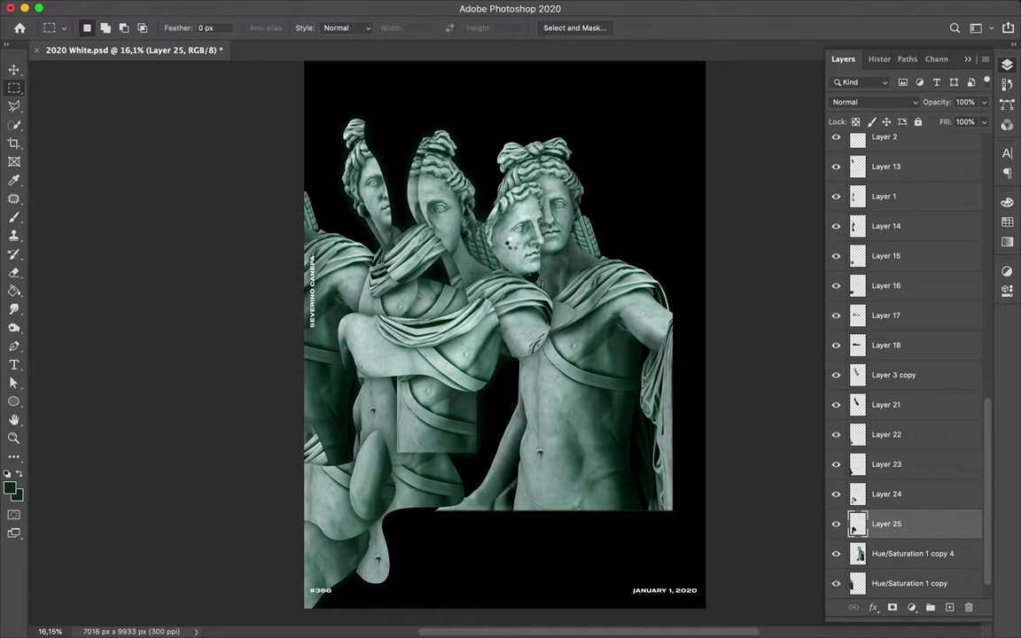
key("ctrl+f")
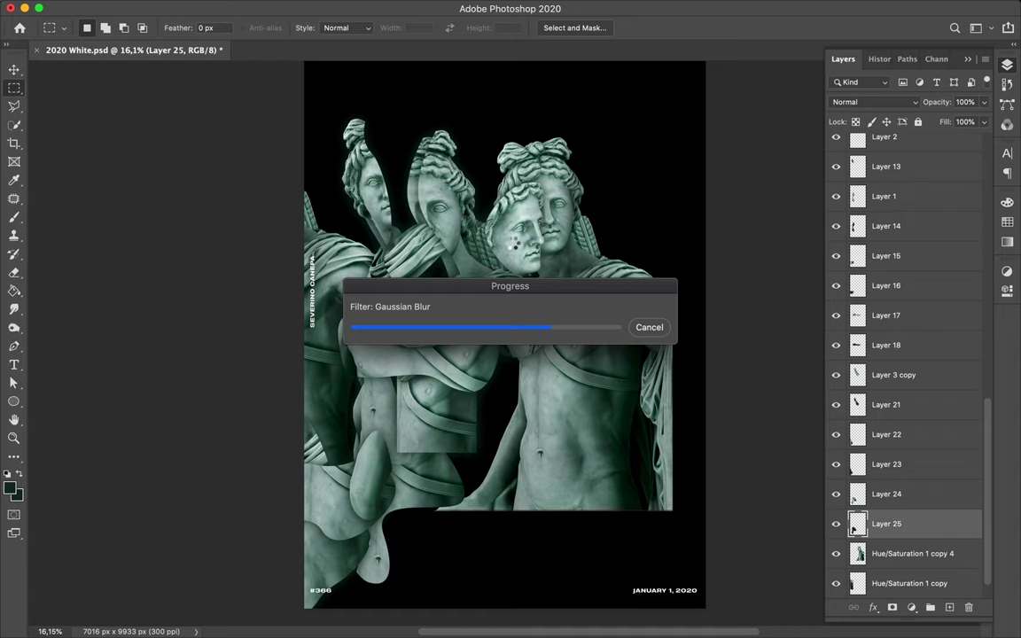
Step: Toggle the Hue/Saturation 1 copy 4 visibility to reveal the other Apollo figure on the right
key("v")
left_click(895, 553)
left_click(837, 554)
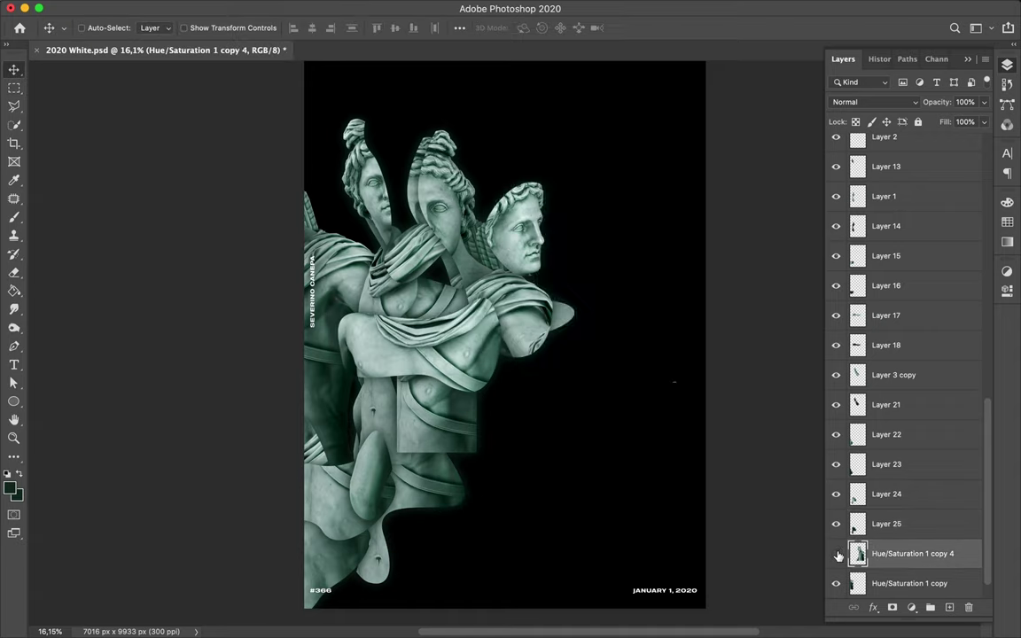
left_click(839, 553)
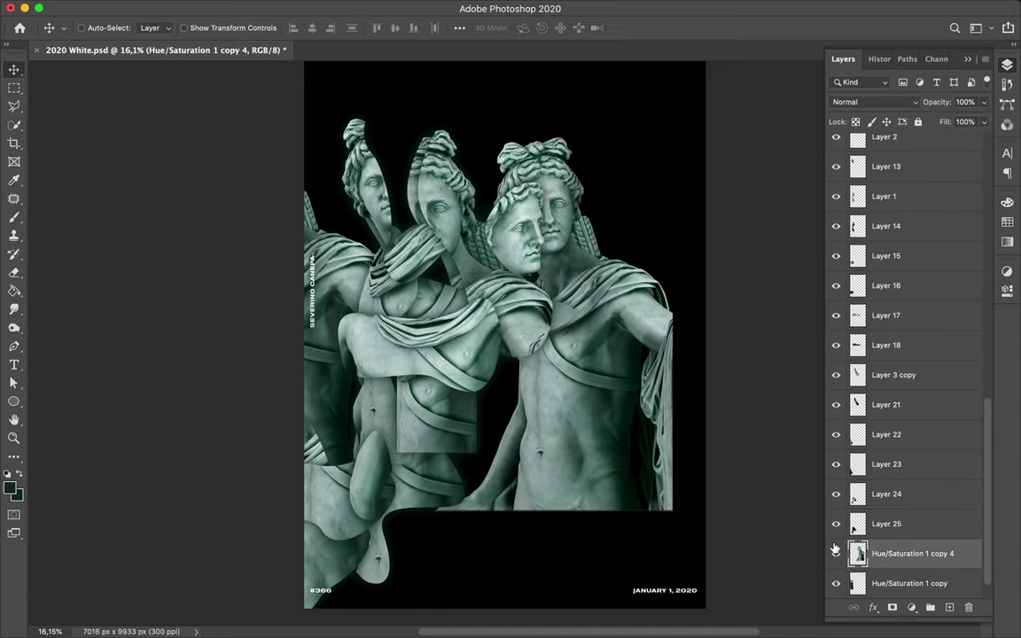
scroll(908, 399, "up", 10)
left_click(15, 90)
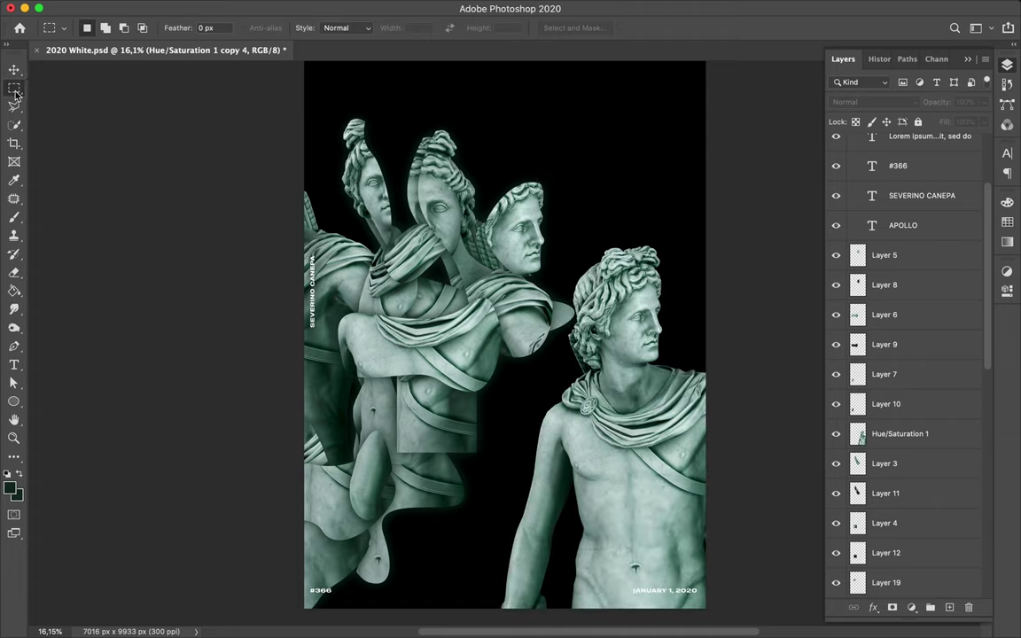
Step: Copy the right statue's eye to a new layer and place it atop the central head
left_click_drag(618, 297, 658, 337)
key("ctrl+j")
key("v")
key("ctrl+t")
left_click_drag(640, 325, 409, 193)
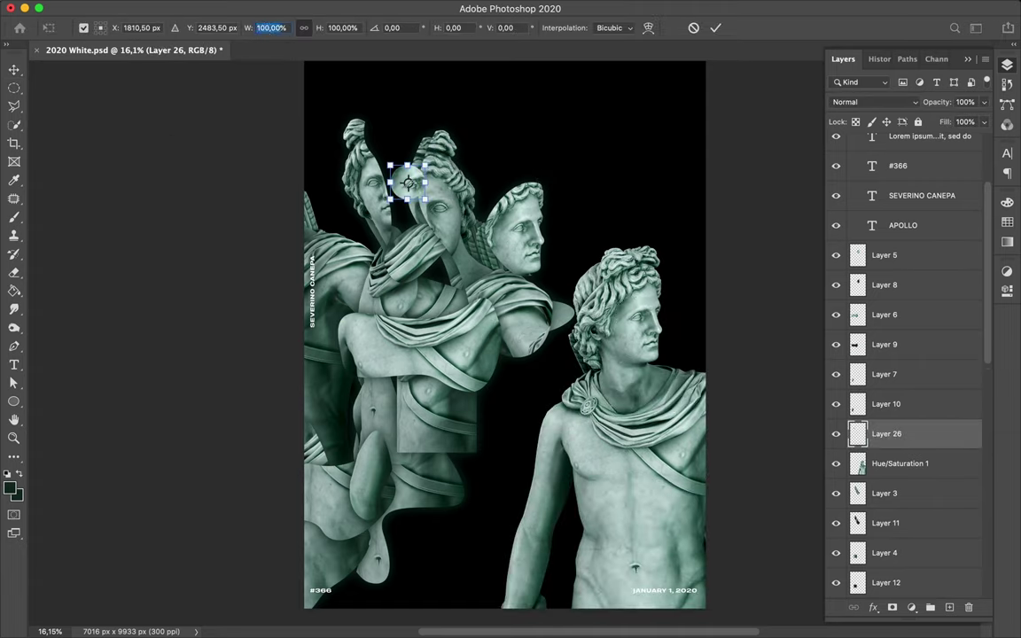
key("Return")
key("ctrl+bracketleft")
key("ctrl+bracketleft")
key("ctrl+bracketleft")
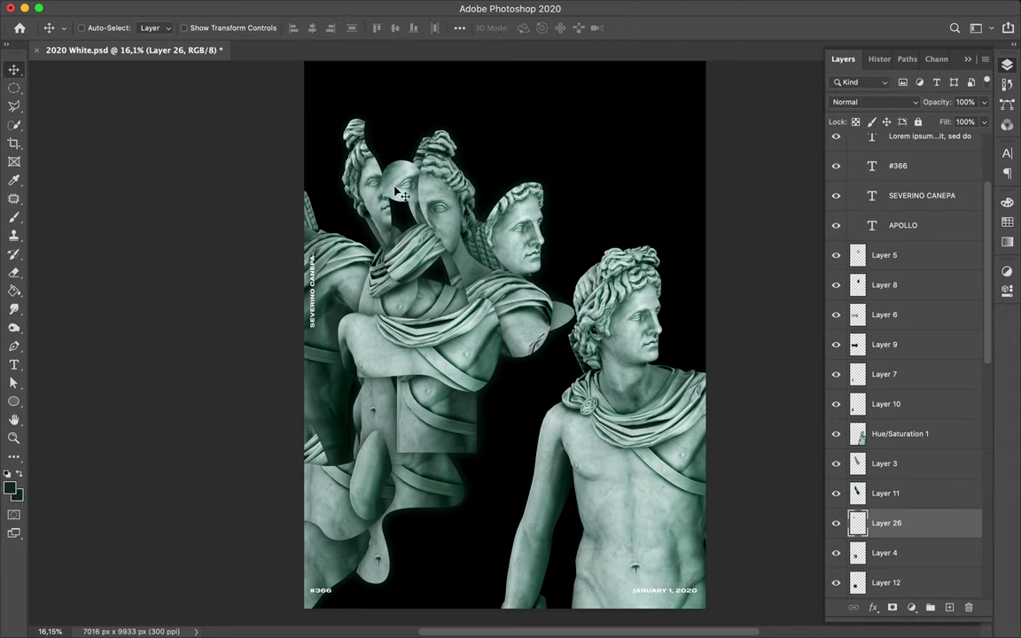
left_click_drag(408, 184, 433, 140)
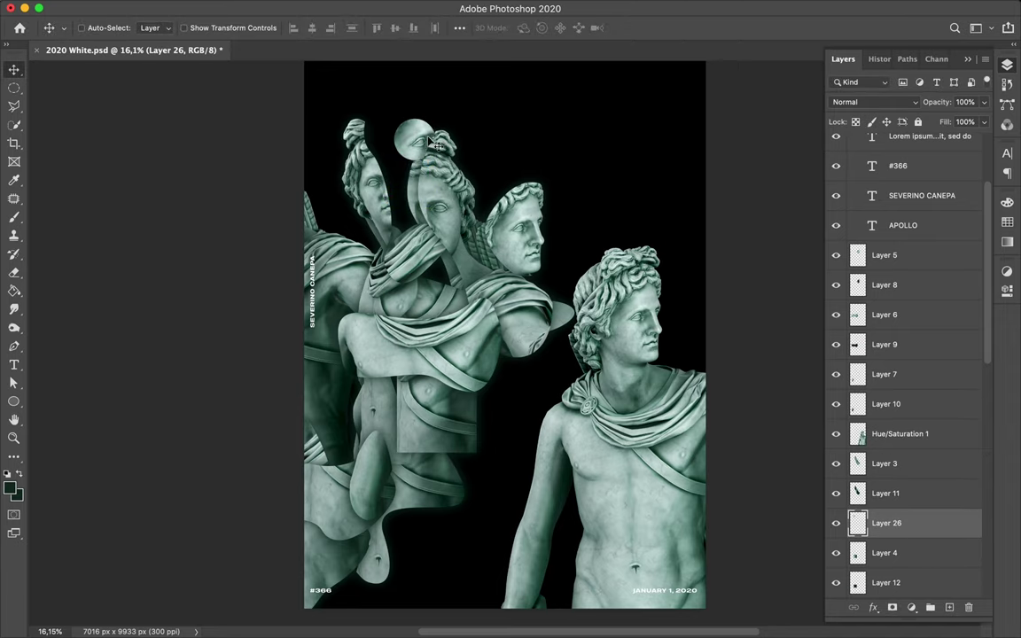
Step: Pen-select a piece of the Hue/Saturation 1 statue, copy it to a new layer, and move it
key("alt+bracketright")
key("alt+bracketright")
key("alt+bracketright")
key("p")
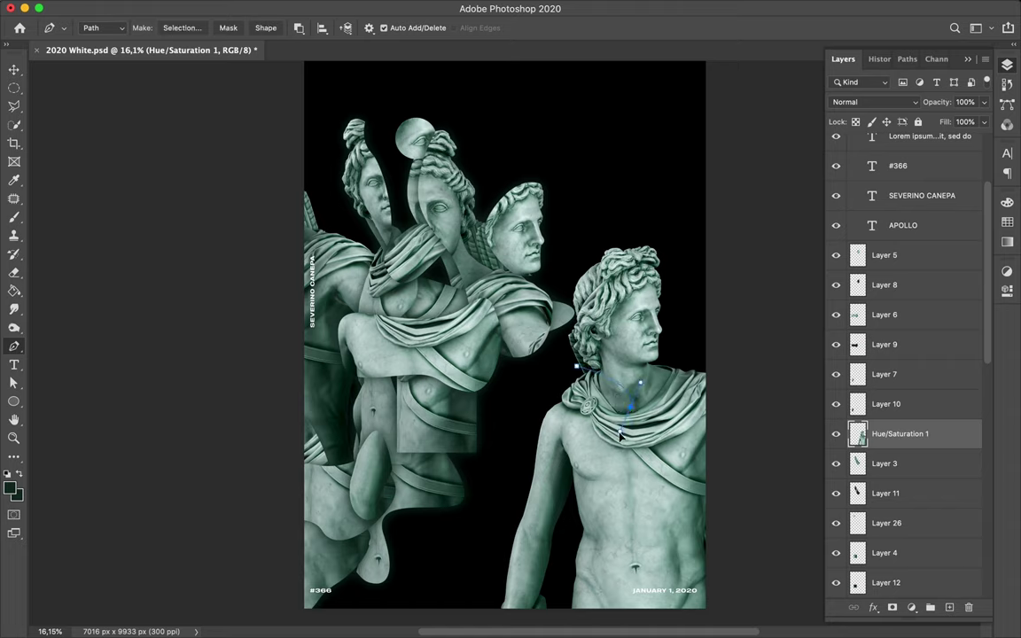
right_click(571, 364)
key("Return")
key("ctrl+j")
key("v")
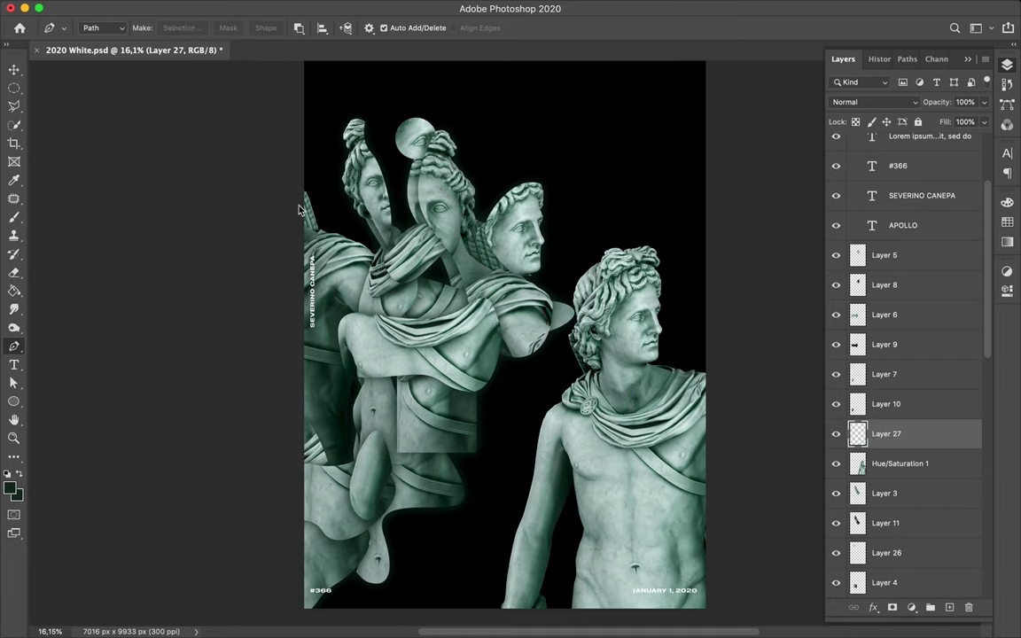
scroll(960, 342, "down", 3)
left_click_drag(960, 342, 887, 538)
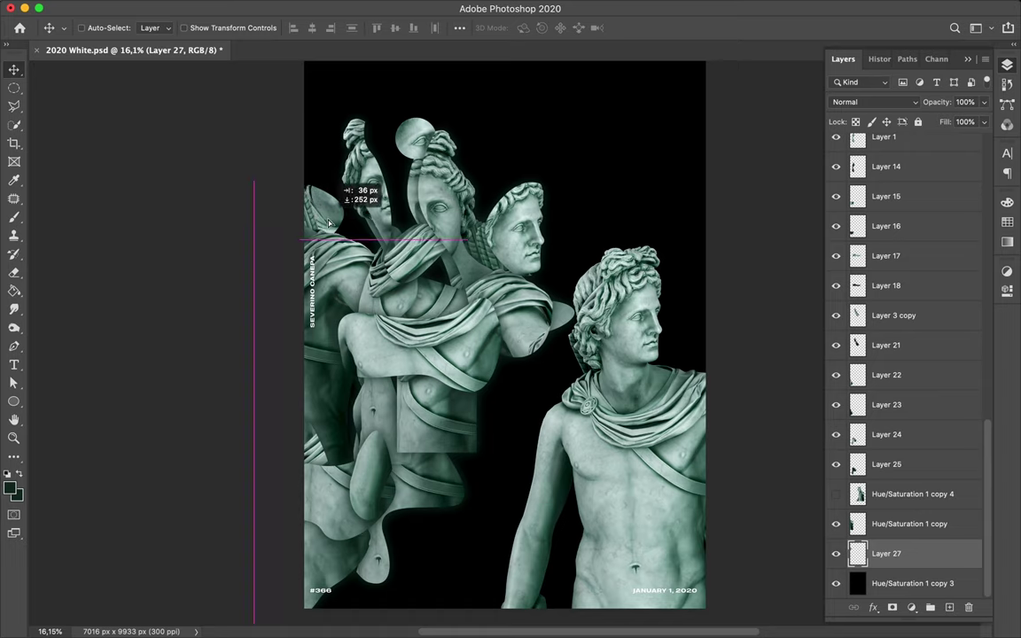
Step: Paint a shadow for the piece on Layer 28 and soften it with Gaussian Blur
left_click(904, 524)
left_click(857, 554, "ctrl")
left_click(949, 608, "ctrl")
key("b")
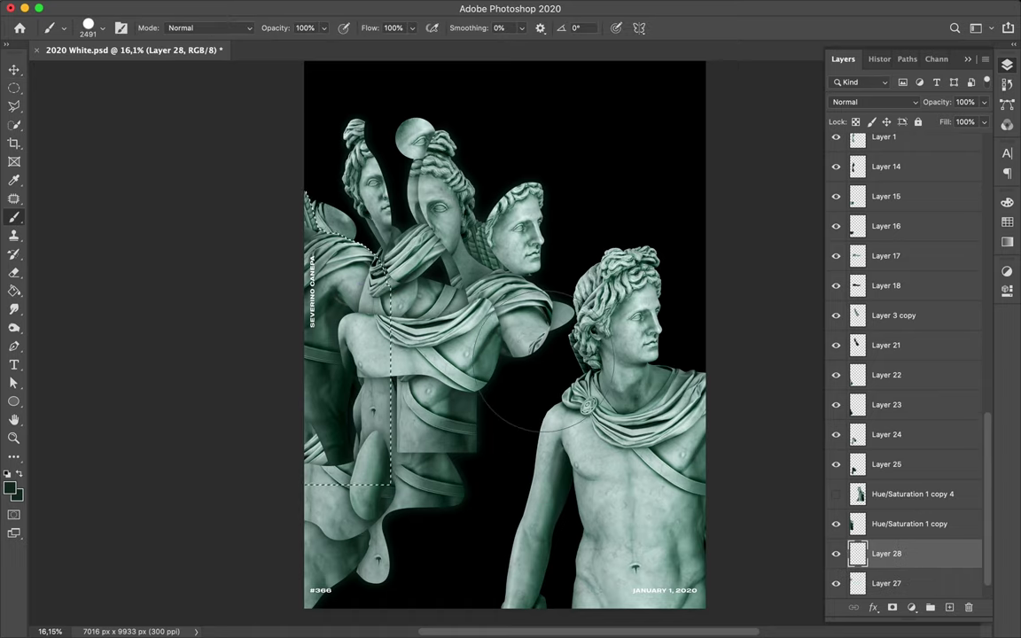
key("m")
left_click(330, 14)
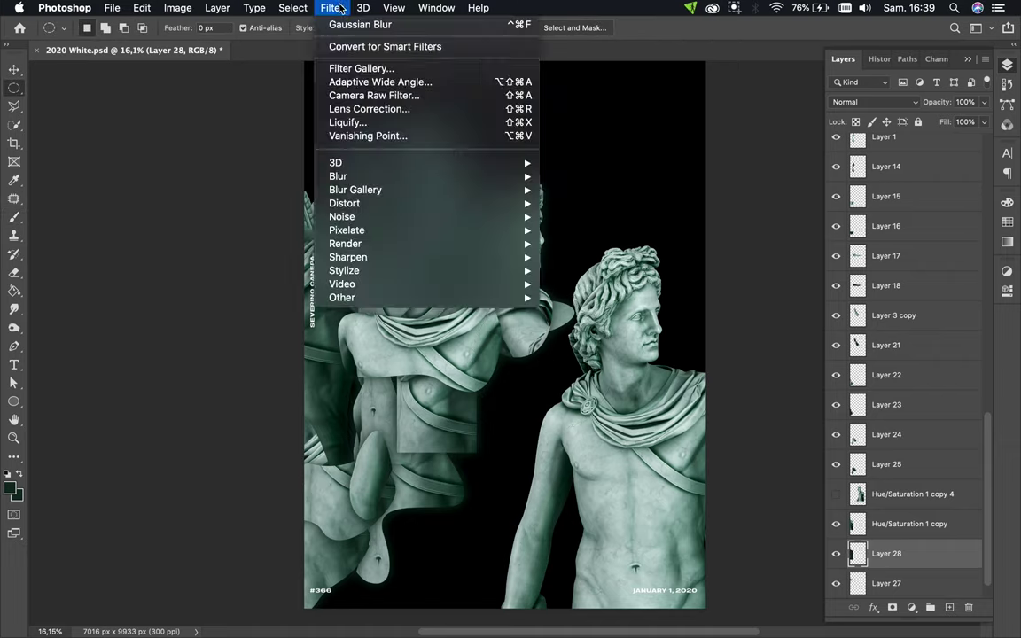
left_click(355, 44)
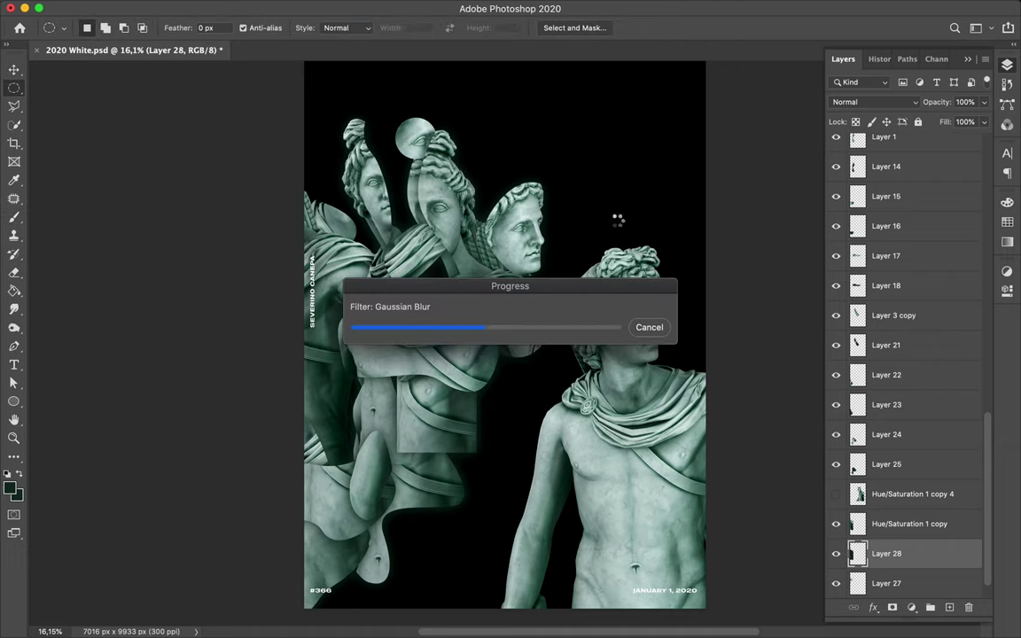
Step: Draw a circle over the right statue's torso with a 111 px stroke, raised in the stack
key("v")
key("u")
left_click_drag(579, 410, 678, 508)
key("a")
left_click(286, 28)
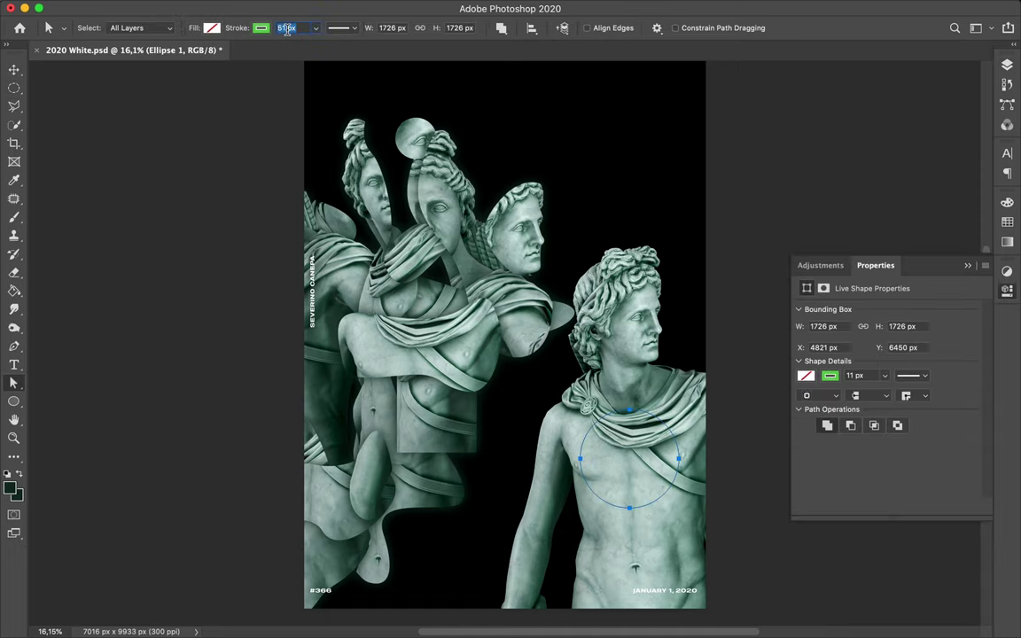
left_click_drag(900, 586, 886, 267)
key("a")
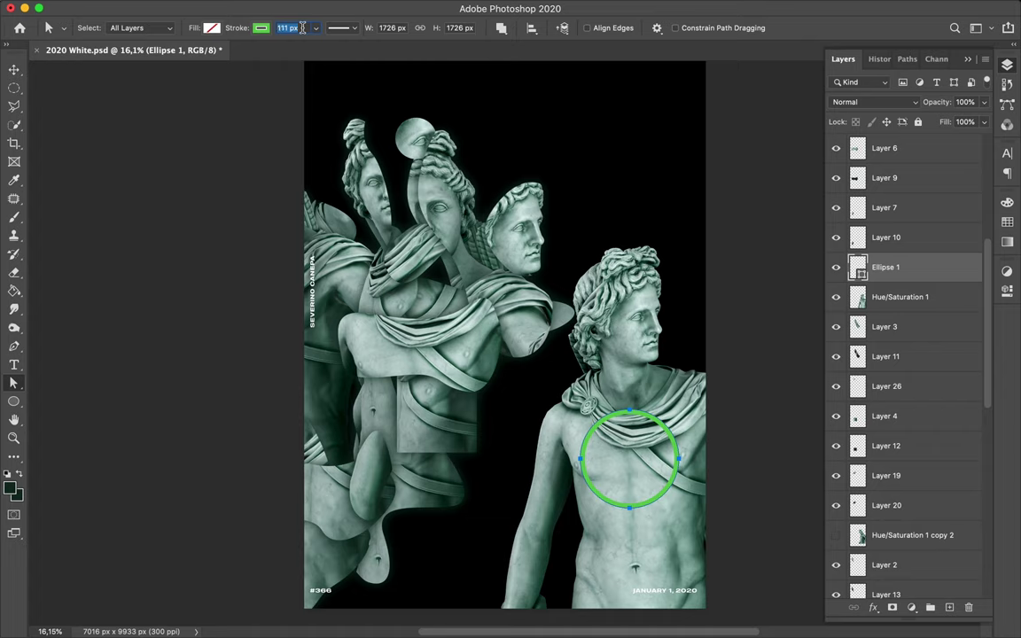
Step: Rasterize the circle into Layer 29 and move the ring onto the central torsos
key("v")
right_click(886, 267)
left_click(810, 262)
mouse_move(768, 337)
left_mouse_down()
mouse_move(547, 331)
mouse_move(536, 341)
left_mouse_up()
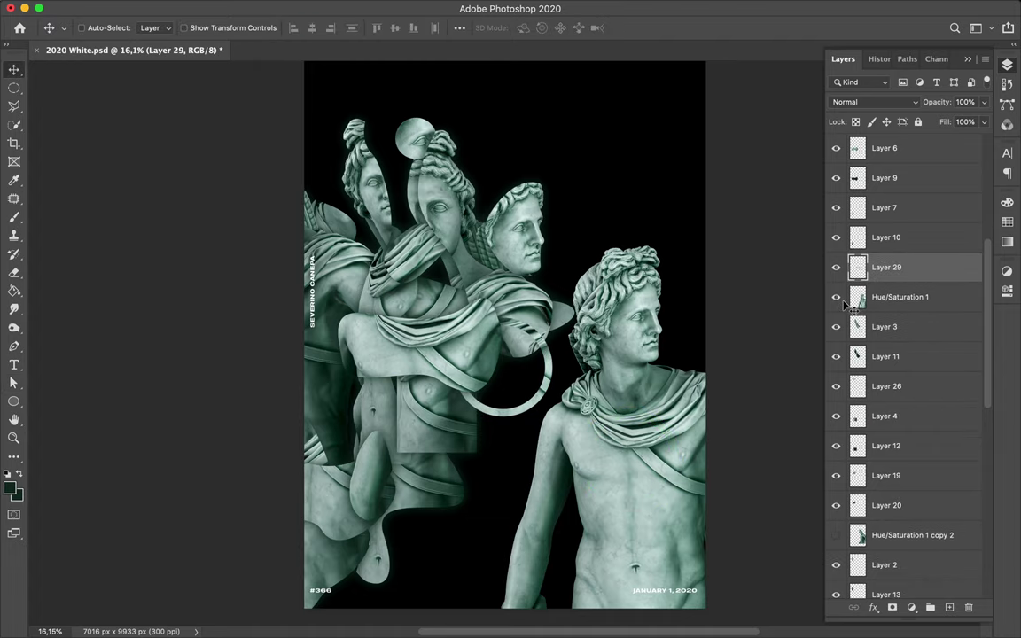
key("p")
left_click(546, 405)
left_click_drag(557, 438, 586, 448)
Step: Copy the traced head from Hue/Saturation 1 and move it to the top-left corner
left_click(182, 27)
key("Return")
key("ctrl+c")
key("Return")
left_click(911, 299)
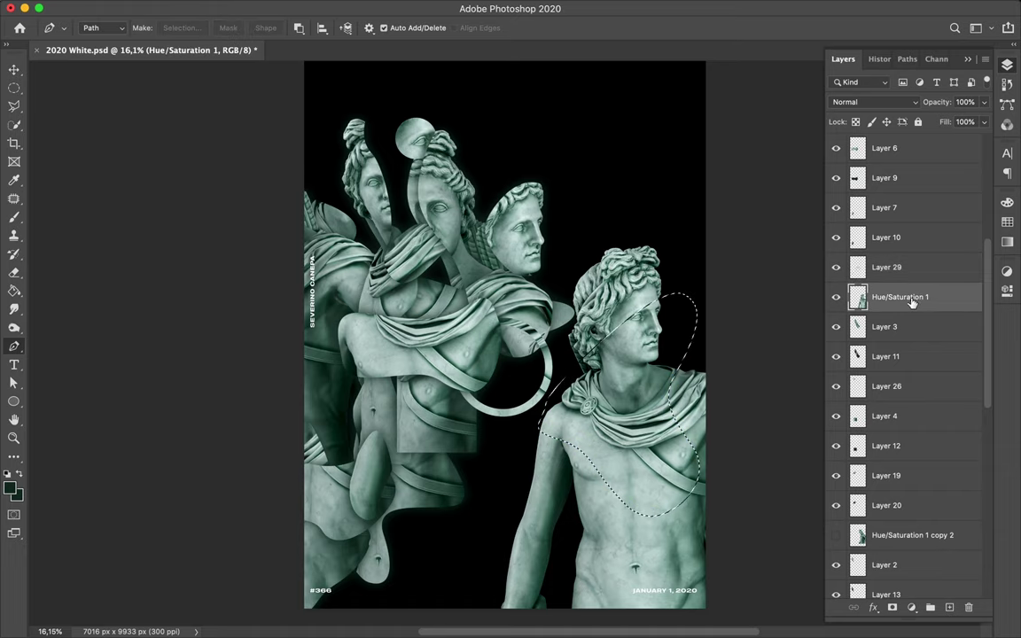
key("ctrl+shift+c")
key("ctrl+v")
key("v")
mouse_move(623, 387)
left_mouse_down()
mouse_move(364, 178)
mouse_move(377, 191)
left_mouse_up()
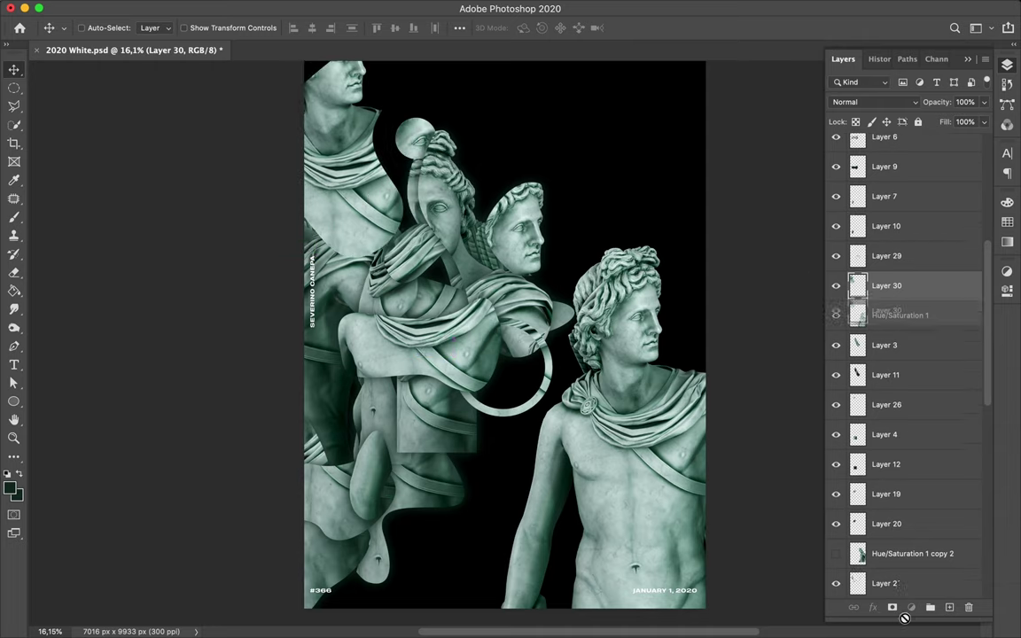
Step: Lower the head copy's layer and paint a shadow from its outline
left_click_drag(907, 603, 877, 585)
left_click(857, 554, "ctrl")
key("b")
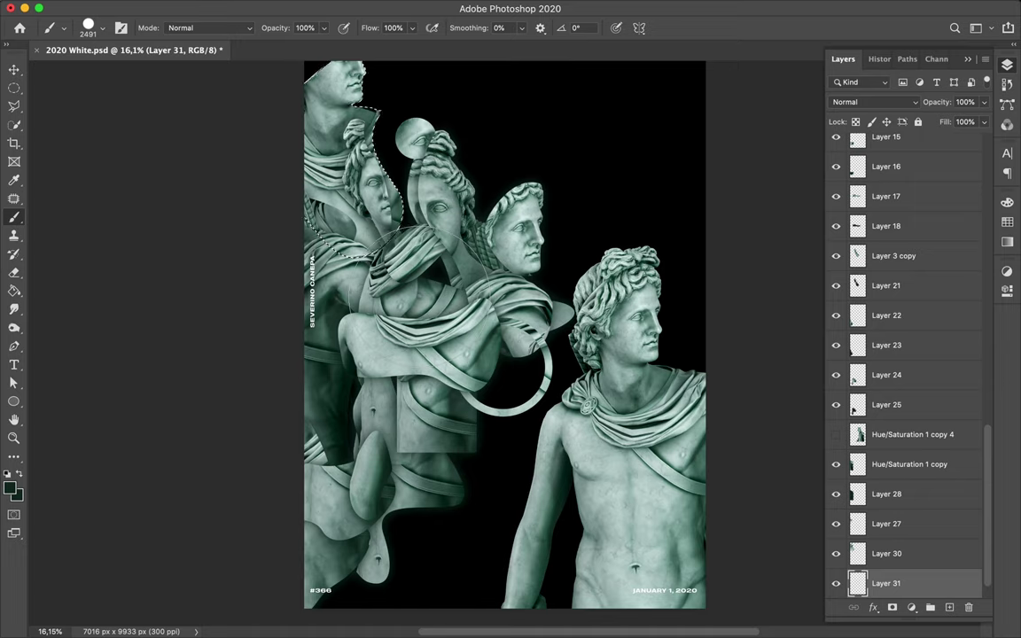
key("m")
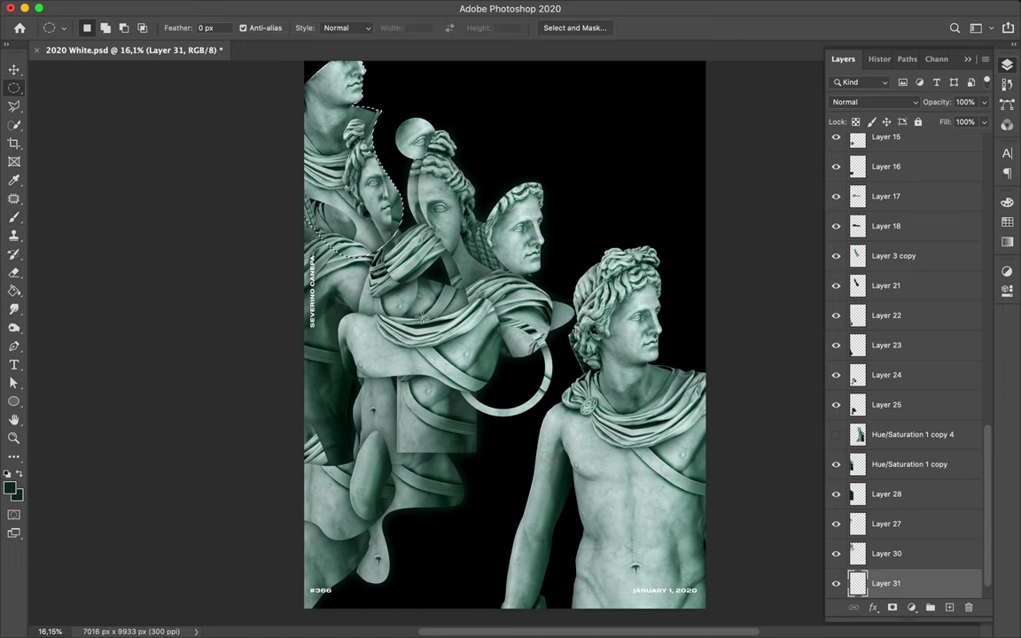
key("v")
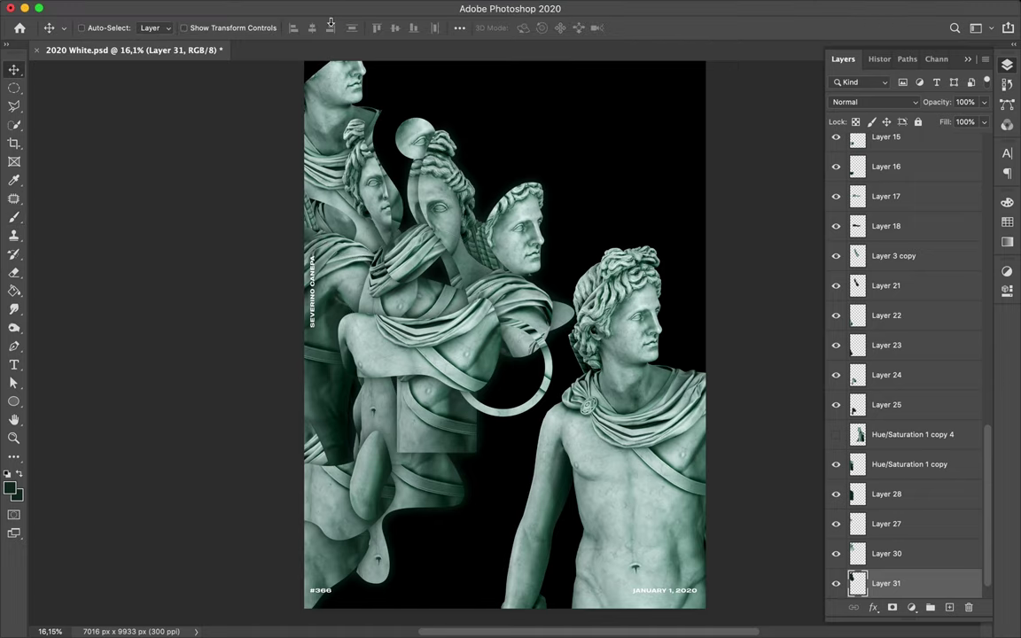
left_click(332, 9)
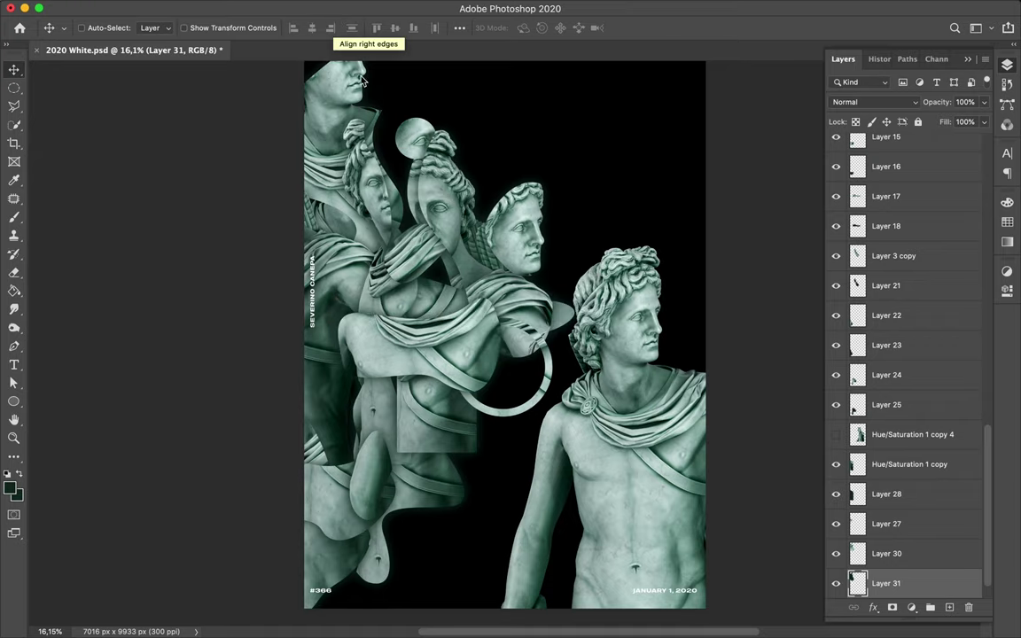
Step: Pen-select a torso circle, copy it to a new layer, and move it onto a head
key("p")
scroll(615, 415, "down", 3)
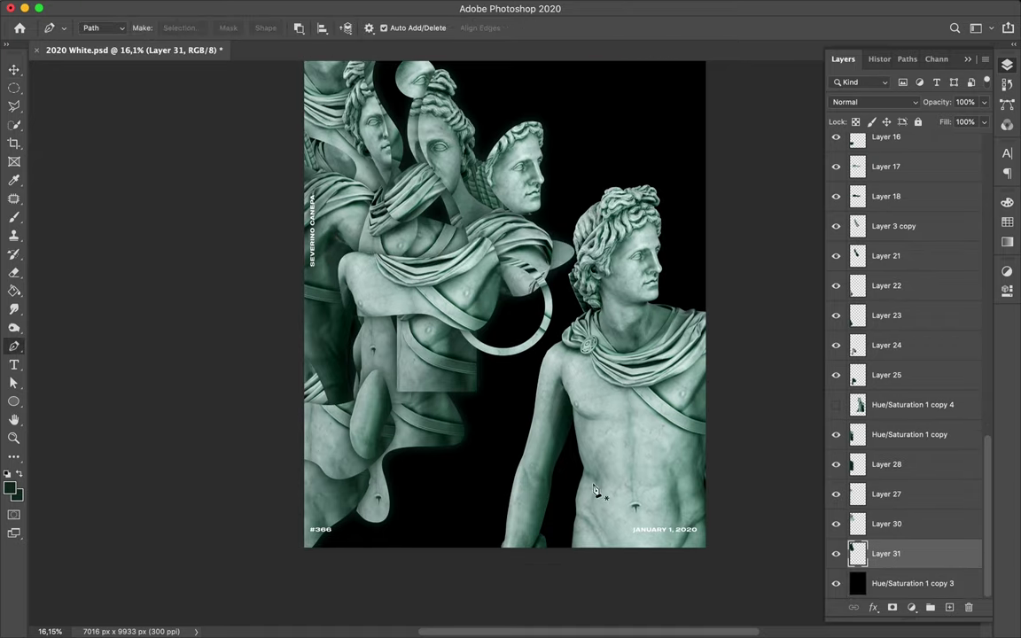
left_click(581, 462)
key("Return")
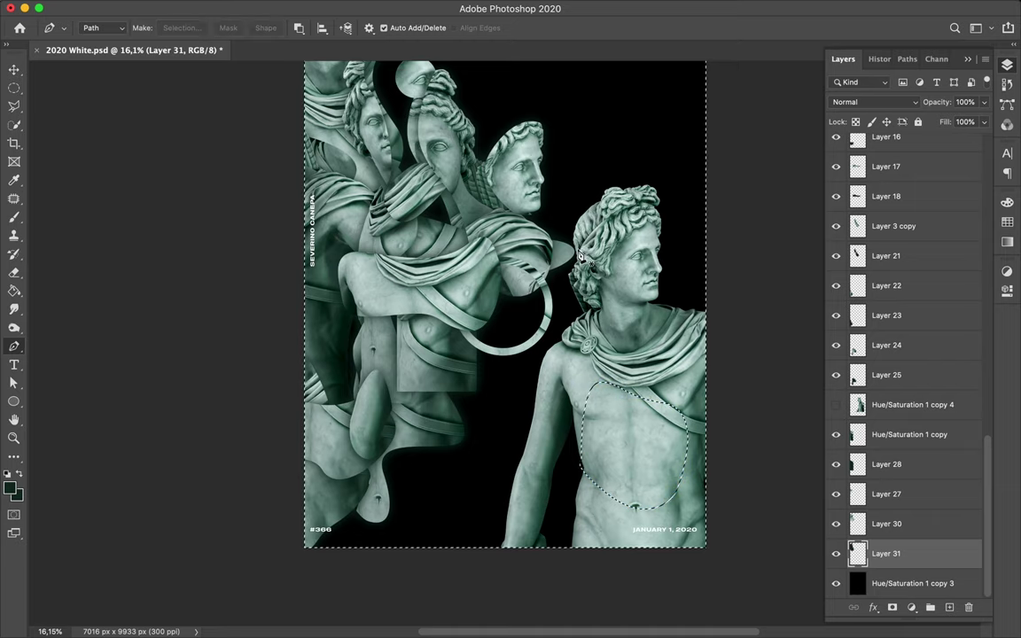
key("ctrl+j")
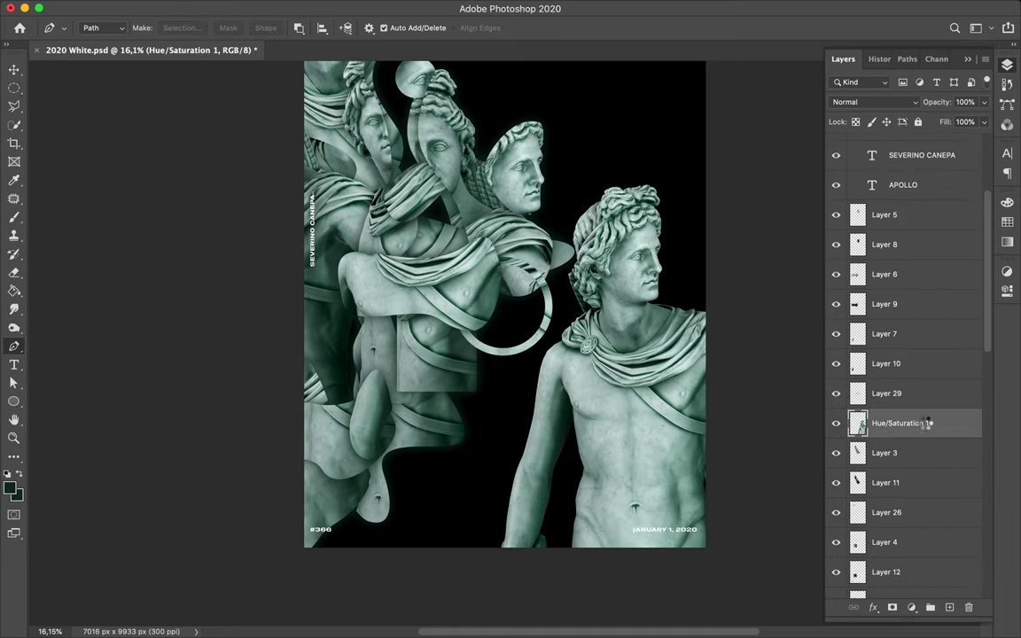
key("v")
mouse_move(647, 472)
left_mouse_down()
mouse_move(403, 185)
mouse_move(454, 217)
left_mouse_up()
Step: Copy a rectangle of the Hue/Saturation 1 statue to Layer 33 and scale it down
scroll(535, 350, "up", 3)
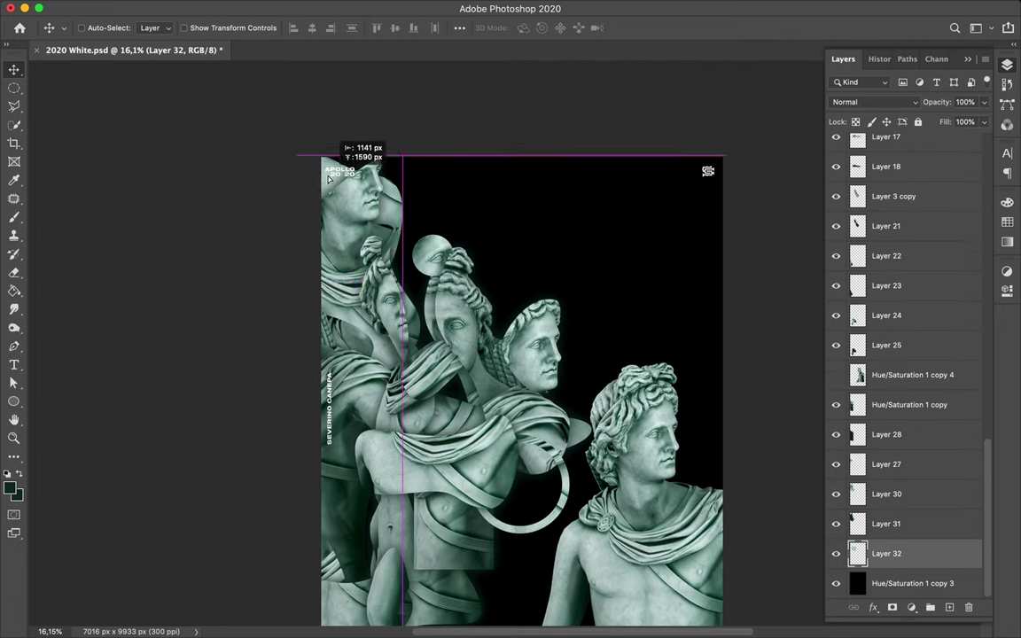
scroll(493, 260, "down", 5)
left_click(581, 394, "ctrl")
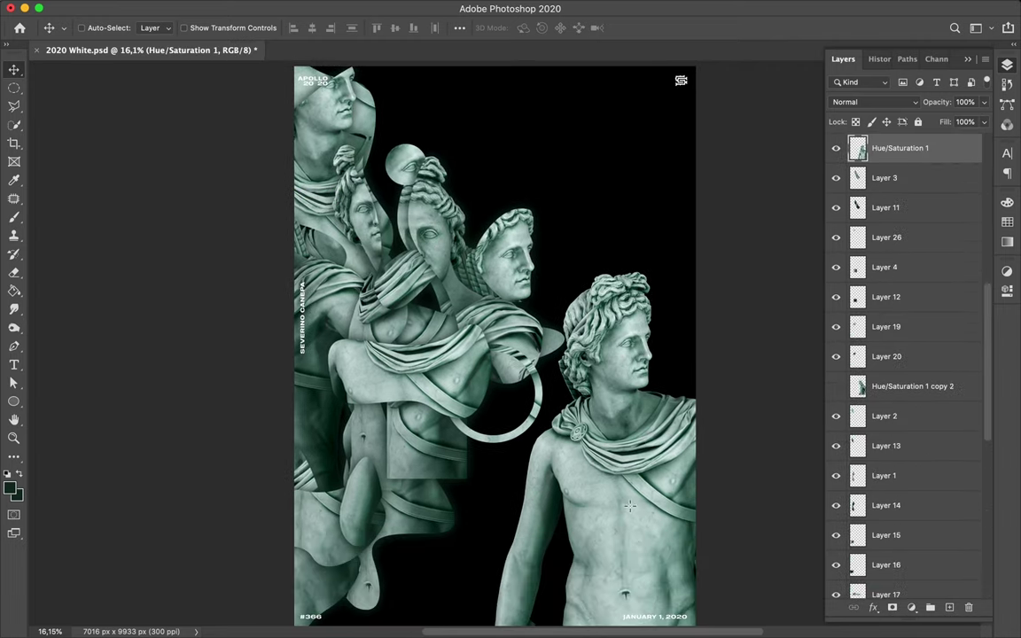
key("m")
mouse_move(612, 428)
left_mouse_down()
mouse_move(654, 469)
mouse_move(479, 191)
left_mouse_up()
key("ctrl+j")
key("v")
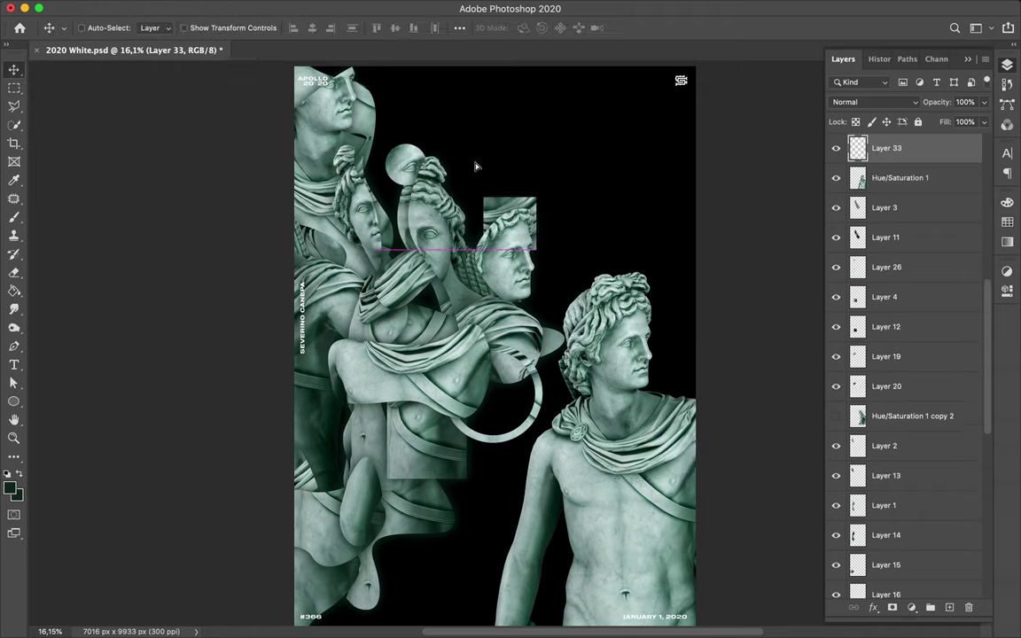
key("ctrl+t")
key("Return")
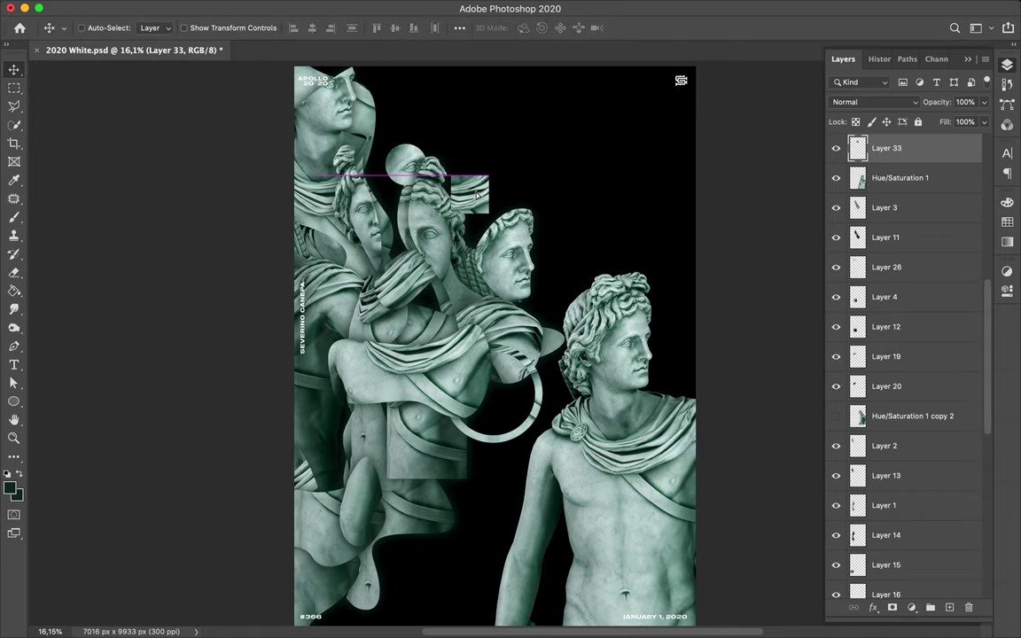
Step: Add a Gaussian-blurred shadow on Layer 34 under the square patch and move both together
key("ctrl+j")
key("m")
key("ctrl+d")
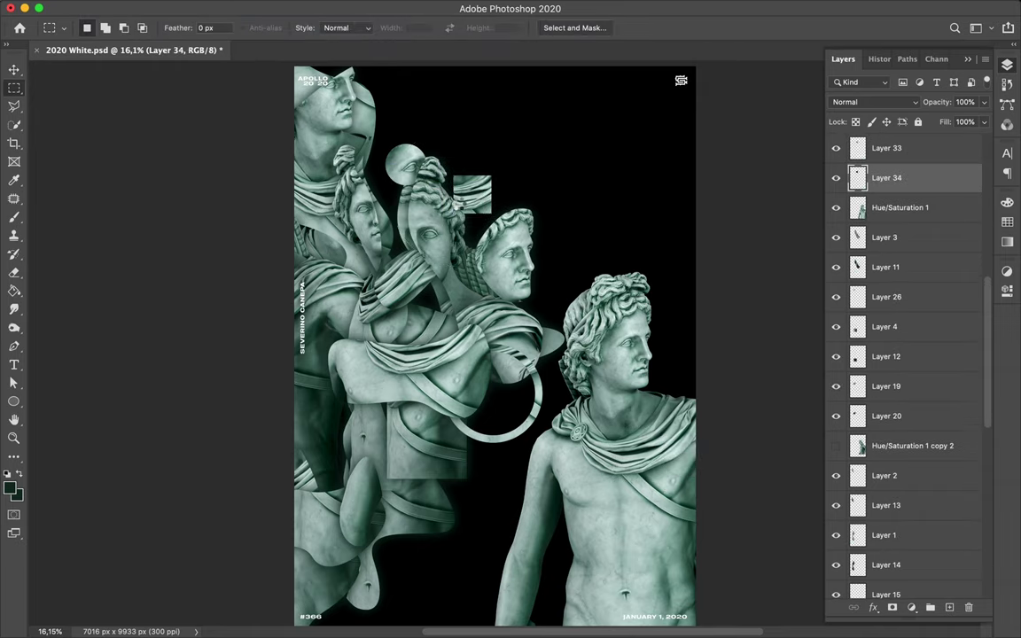
key("ctrl+f")
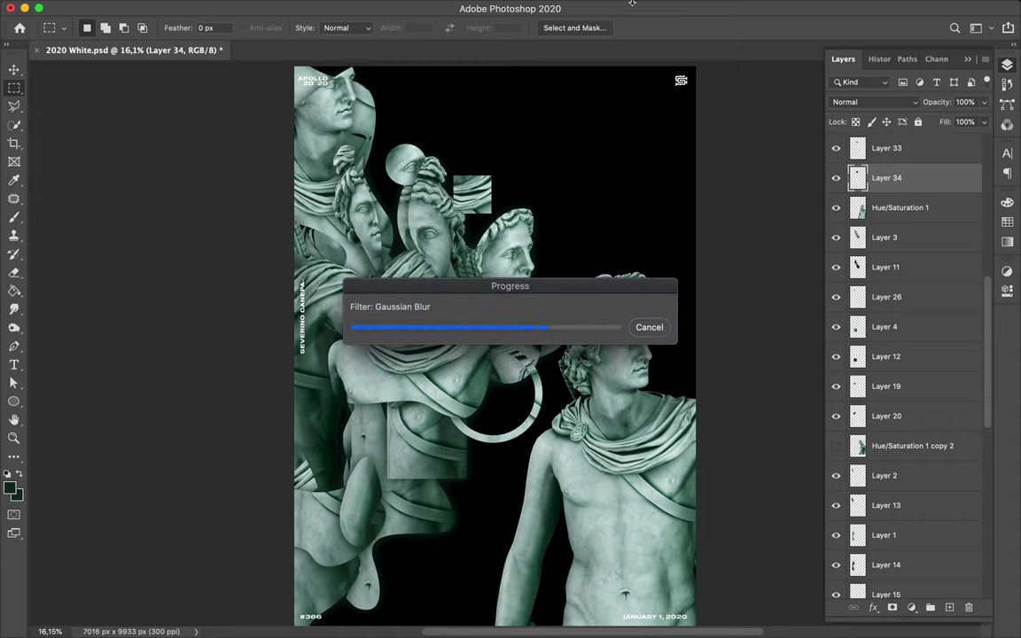
left_click(886, 148, "shift")
key("v")
mouse_move(472, 207)
left_mouse_down()
mouse_move(461, 223)
mouse_move(459, 216)
left_mouse_up()
key("alt+bracketleft")
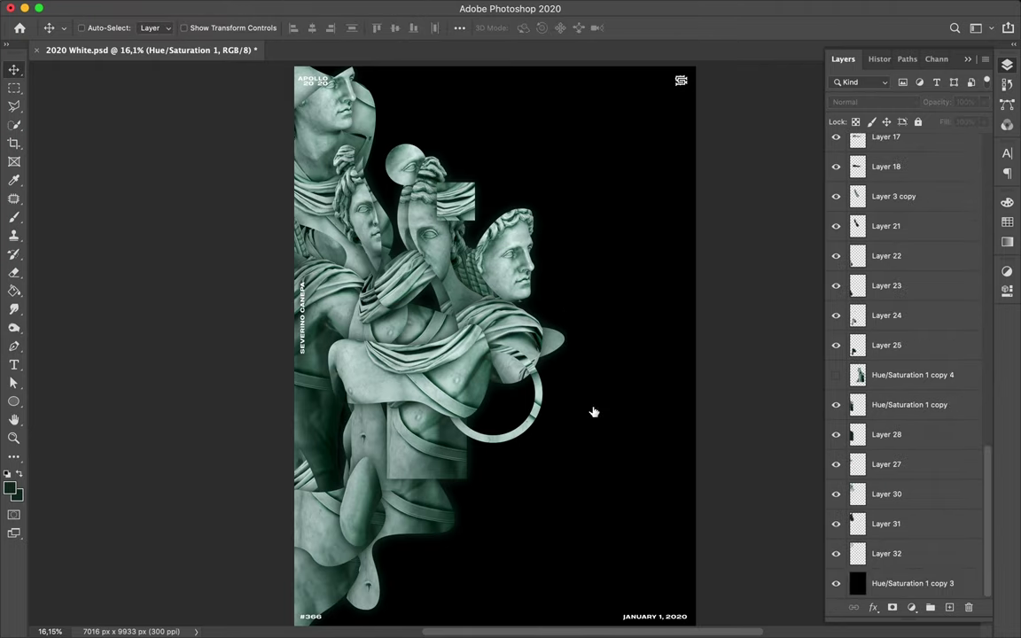
Step: Add a new empty layer at the top of the layer stack
left_click(962, 590)
scroll(961, 590, "up", 10)
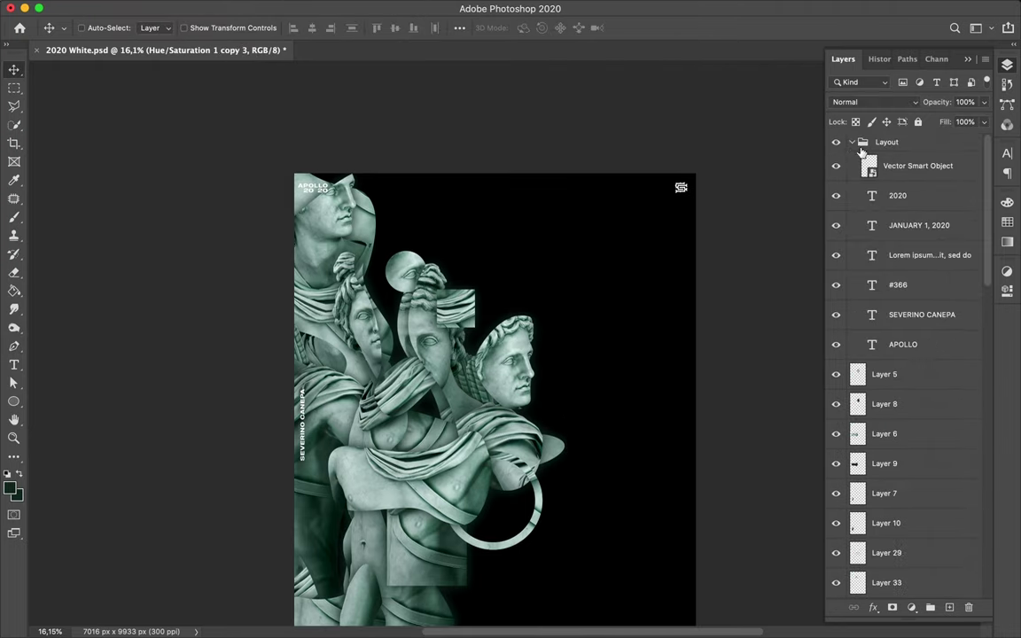
left_click(949, 607)
Step: Set both stops of a solid gradient to dark green in the Gradient Editor
key("g")
right_click(14, 291)
left_click(77, 289)
left_click(121, 27)
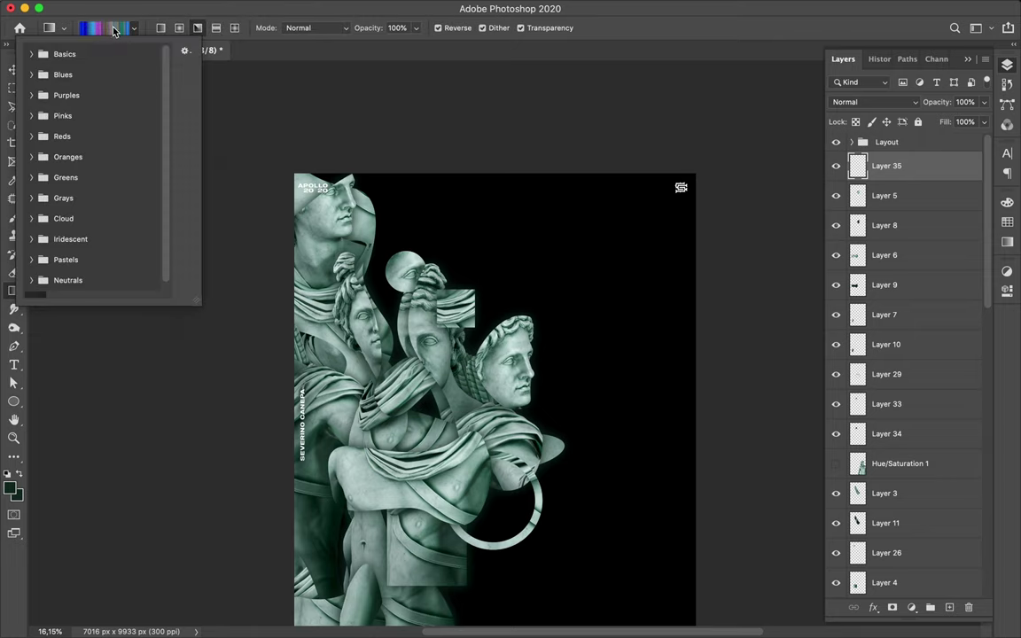
left_click(248, 281)
left_click(242, 266)
double_click(160, 355)
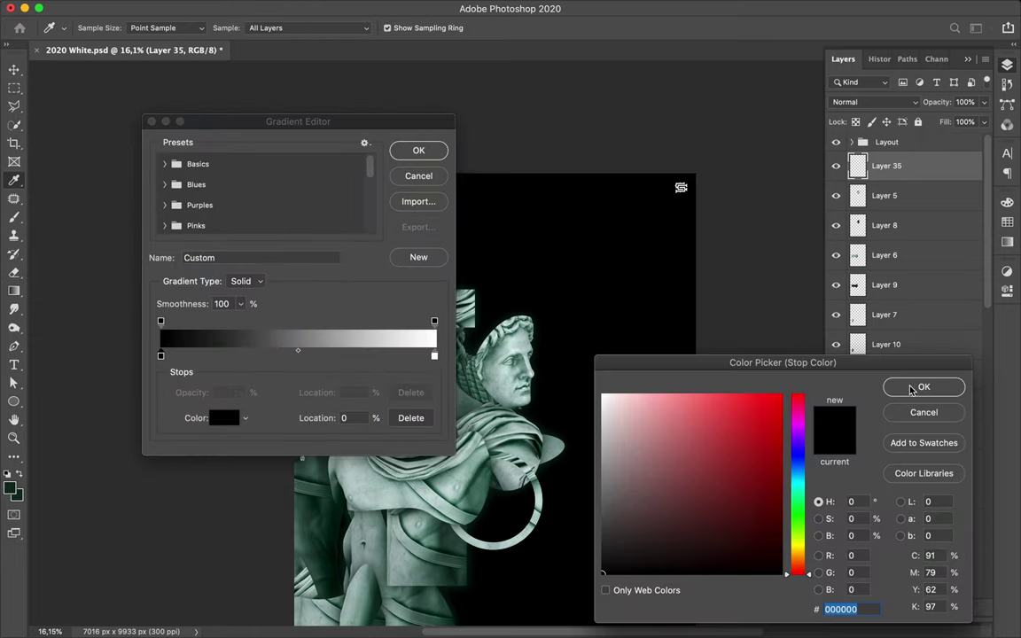
left_click(1007, 221)
left_click(852, 220)
key("Return")
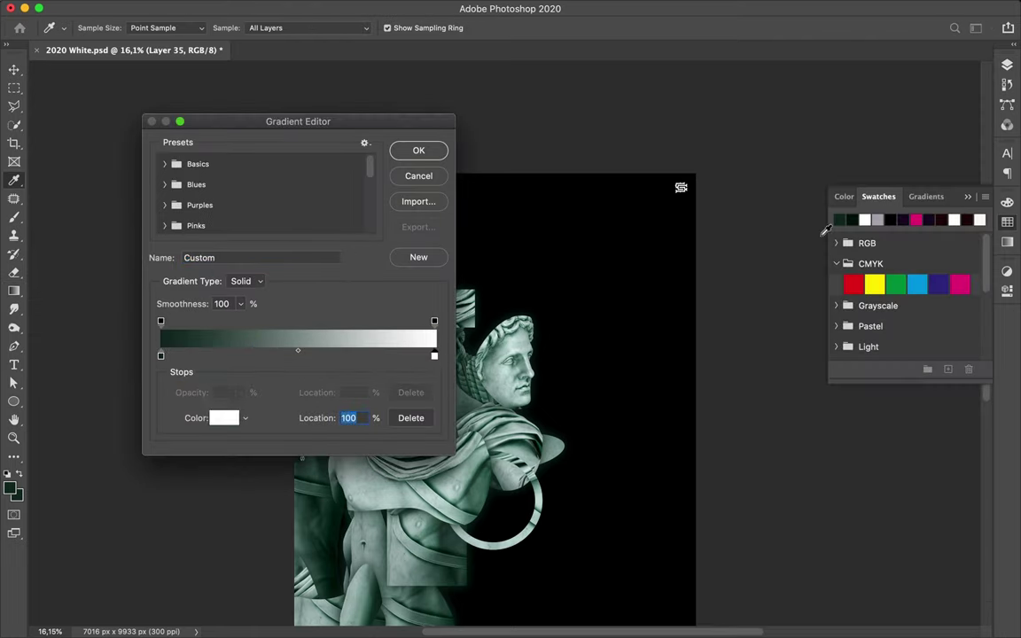
left_click(839, 220)
left_click(418, 151)
Step: Fade one gradient end to 0% opacity and drag the gradient diagonally across the poster
scroll(498, 443, "down", 3)
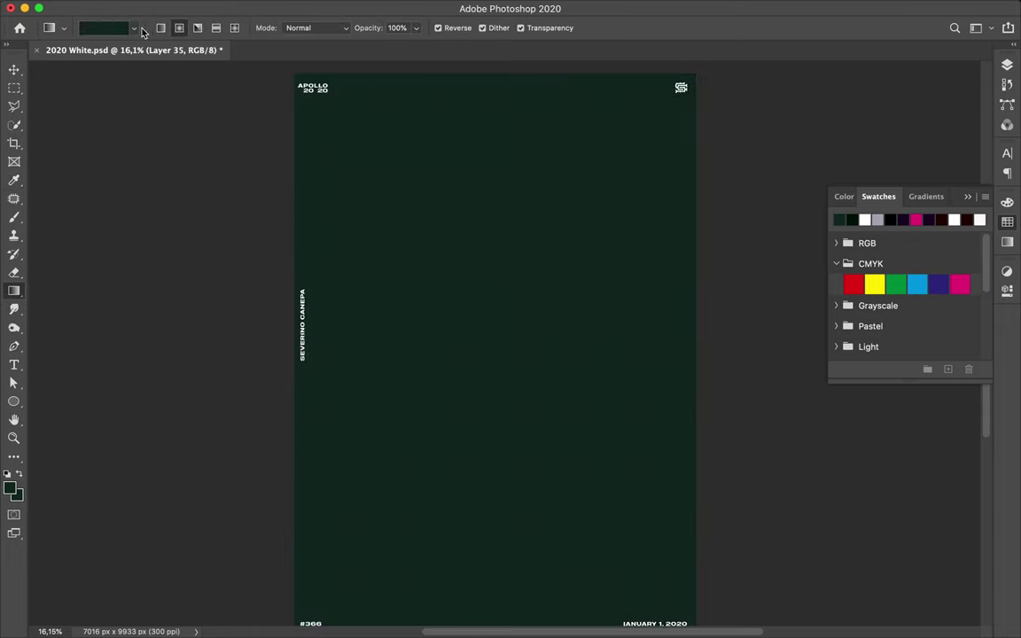
left_click(103, 28)
left_click_drag(217, 413, 168, 413)
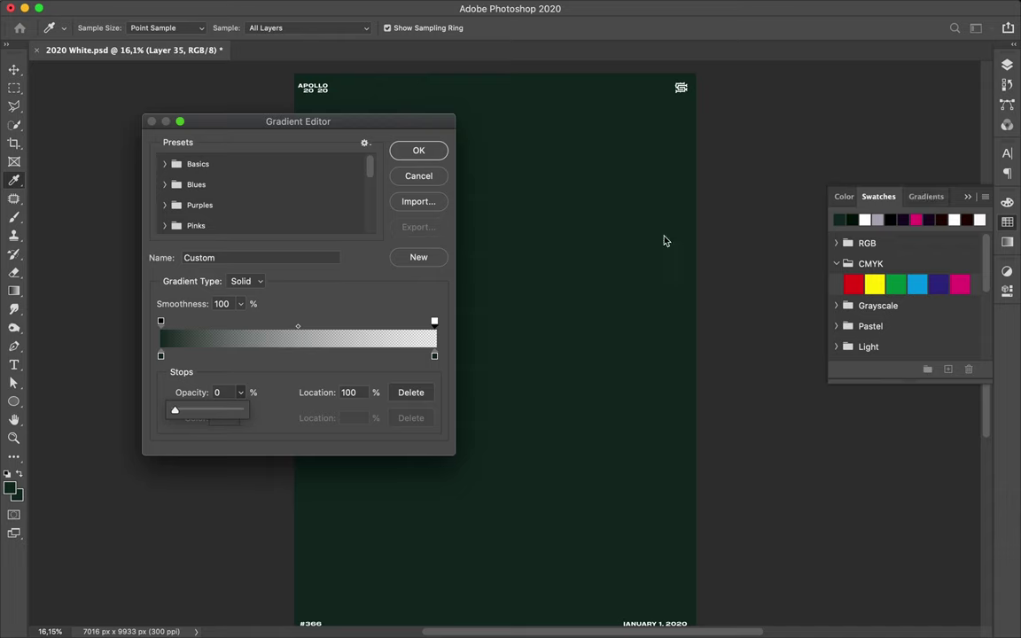
left_click(419, 151)
left_click(1007, 65)
left_click_drag(857, 166, 948, 609)
Step: On a new layer, draw a dark green rectangle covering the whole poster
left_click(949, 608)
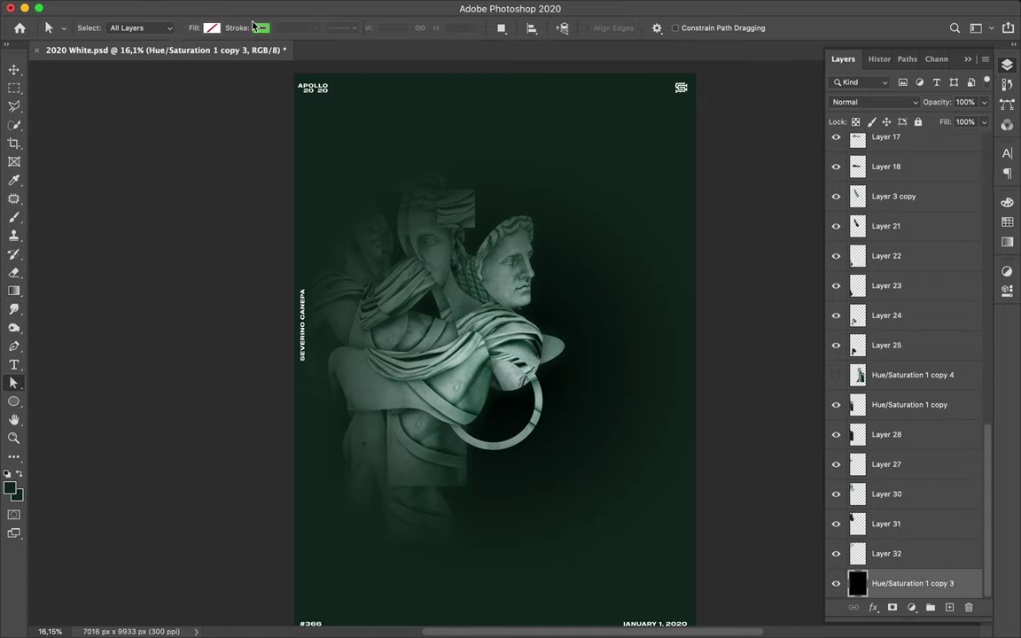
key("v")
key("u")
left_click(207, 28)
left_click_drag(700, 71, 305, 490)
right_click(14, 401)
left_click(53, 359)
left_click_drag(291, 71, 700, 621)
Step: Stretch the rectangle with Free Transform so it fills the full canvas
scroll(649, 392, "down", 3)
key("ctrl+t")
left_click_drag(485, 495, 485, 506)
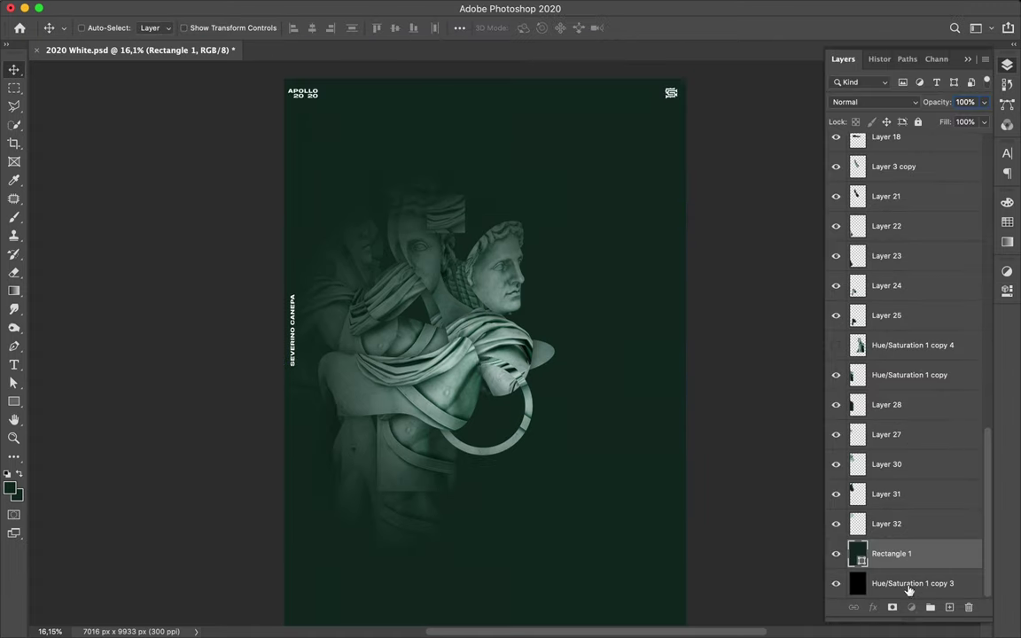
left_click(887, 165)
left_click(873, 102)
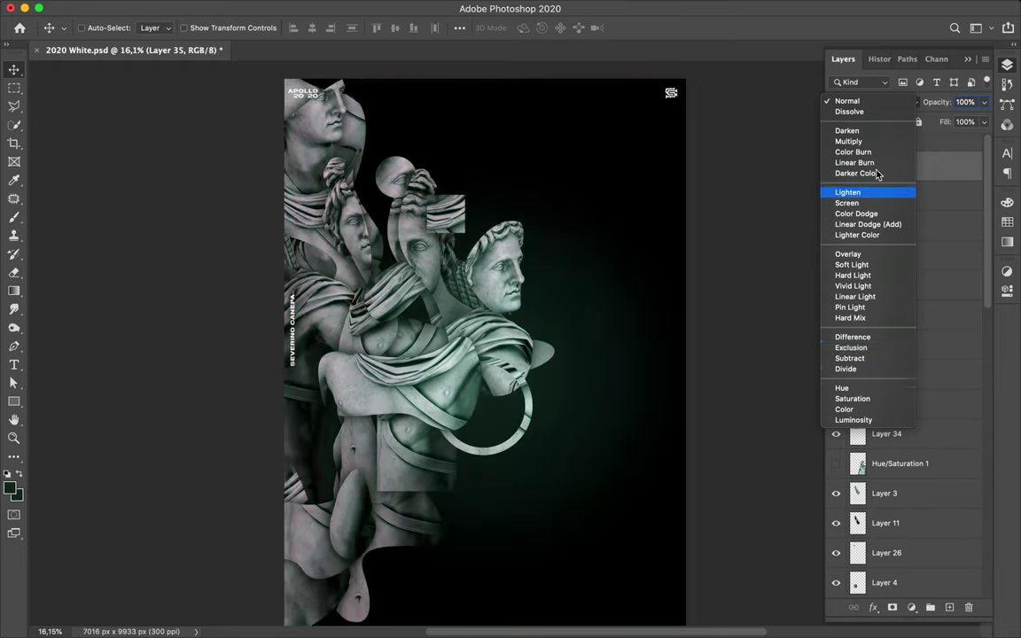
Step: Set Layer 35 to Multiply, duplicate it, and give the copy Linear Dodge (Add)
left_click(848, 141)
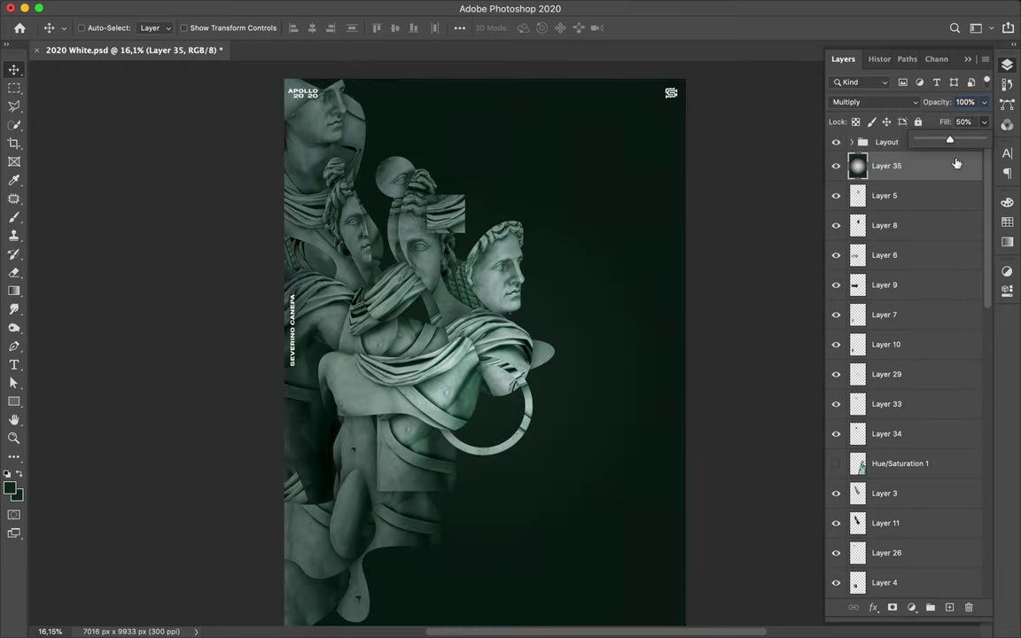
key("ctrl+j")
left_click(873, 101)
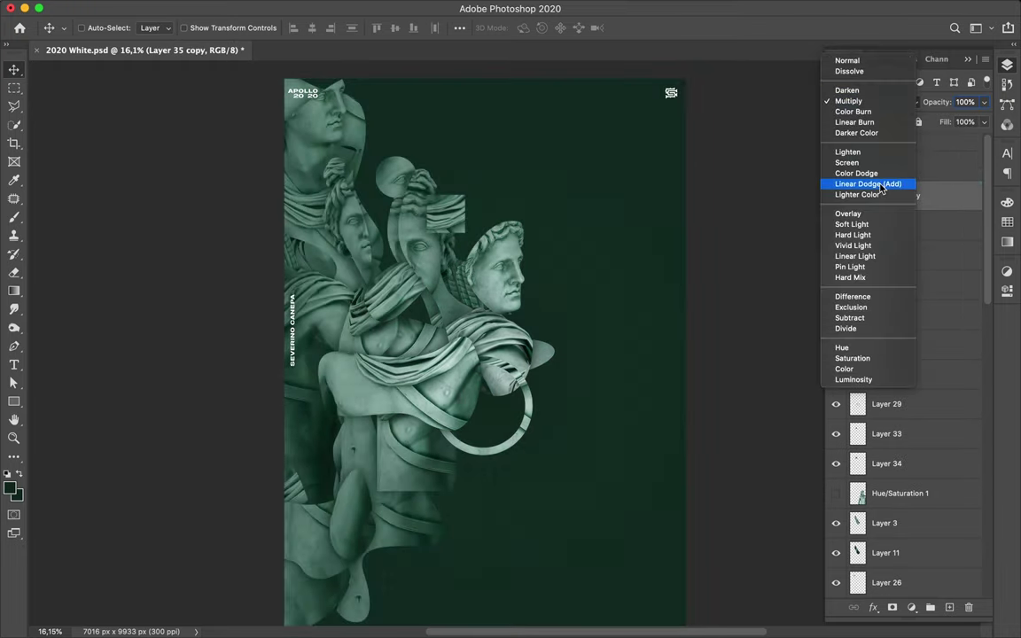
left_click(878, 213)
Step: Lower Layer 35's fill to 24%, save, and start a new text box
left_click(886, 166)
left_click(984, 122)
left_click_drag(948, 142, 933, 144)
scroll(661, 228, "down", 1)
key("super+s")
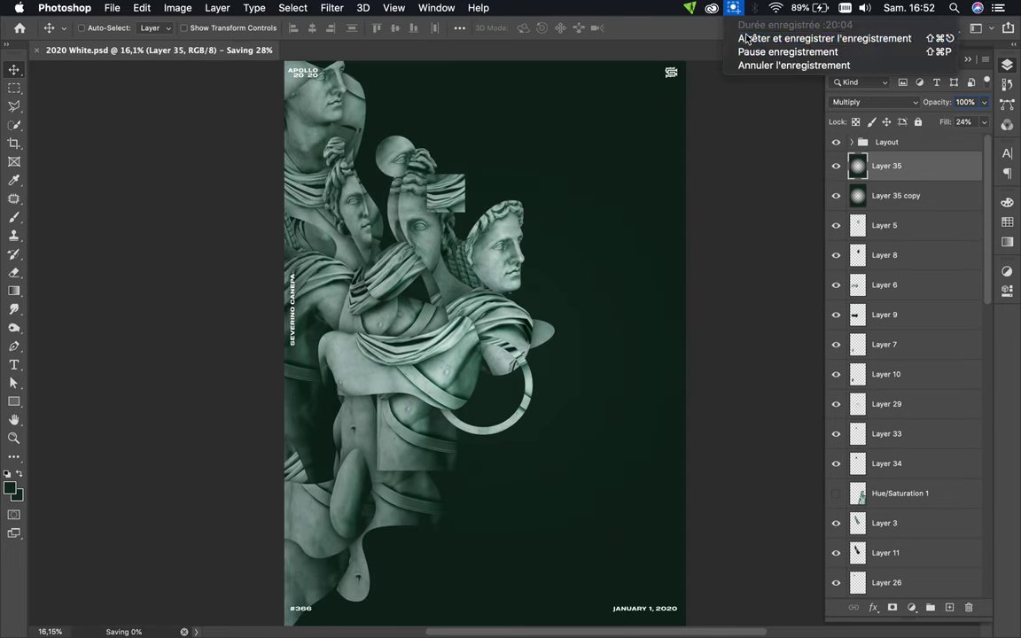
left_click(618, 251, "super")
key("t")
left_click(589, 143)
Step: Type DXXX and set the text colour to white (ffffff)
type("DXXX")
left_click(577, 27)
type("ffffff")
key("Return")
key("super+Return")
Step: Retype the text as 'D X X X' on separate lines with 1735 px leading
scroll(611, 134, "up", 2)
scroll(610, 133, "up", 1)
type("D X X X")
left_click(635, 28)
left_click(857, 147)
left_click(949, 191)
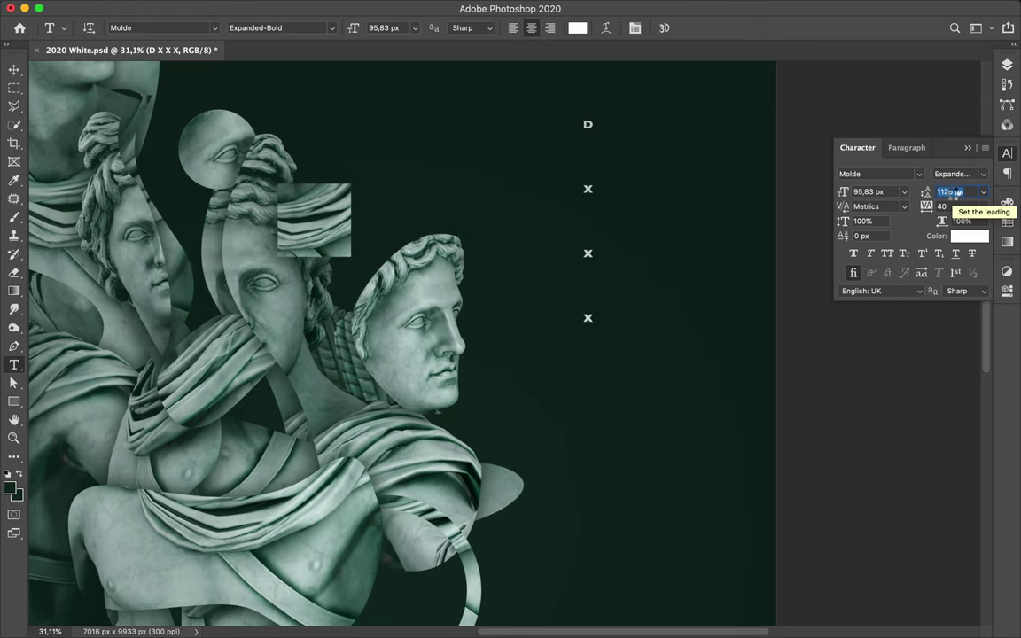
key("super+Return")
Step: Move the column up and right and set its font to TT Tsars E Bold
key("v")
scroll(542, 188, "down", 2)
left_click_drag(542, 188, 608, 122)
left_click(877, 173)
scroll(900, 303, "down", 15)
scroll(878, 381, "down", 10)
scroll(862, 455, "down", 5)
scroll(856, 532, "down", 10)
scroll(860, 531, "down", 10)
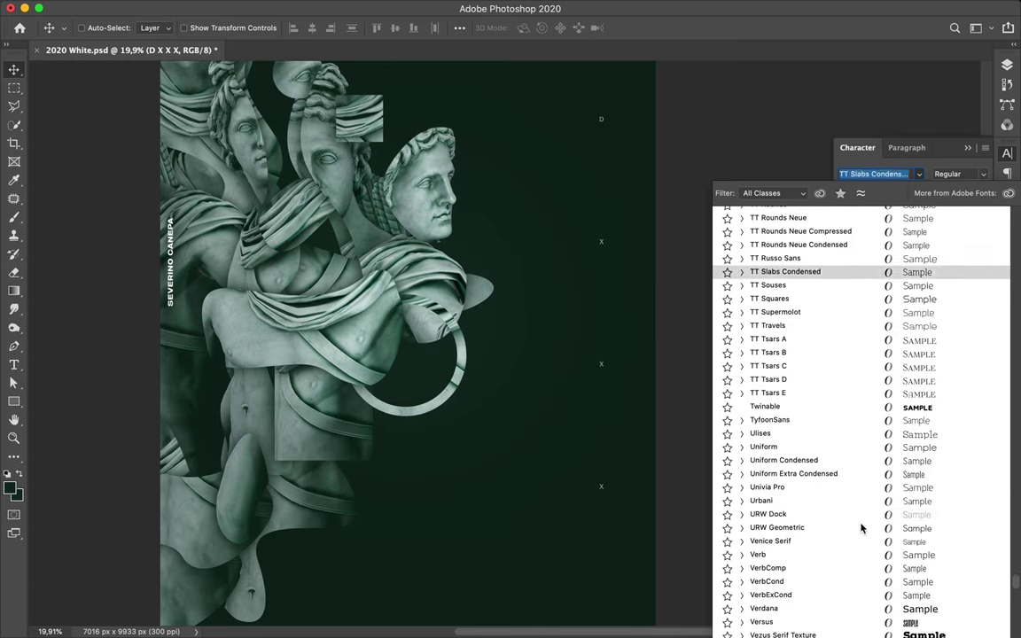
left_click(866, 392)
left_click(982, 175)
left_click(917, 188)
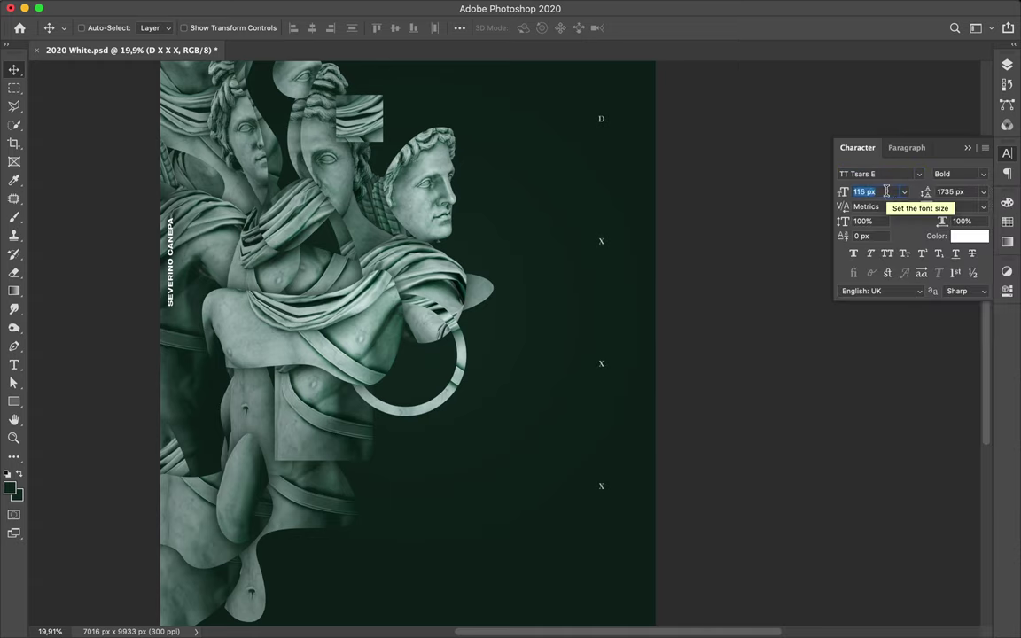
Step: Nudge the D X X X column down slightly and fit the poster in view
left_click_drag(602, 242, 605, 267)
key("super+0")
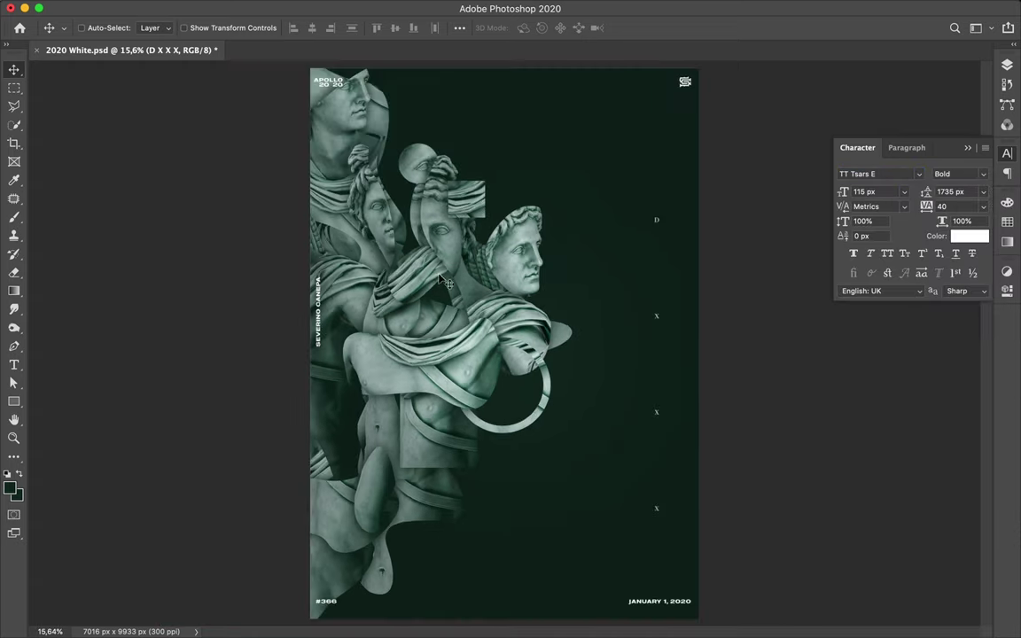
left_click(1007, 64)
scroll(904, 266, "down", 1)
Step: Select the Layer 6 and Layer 9 fragments and Alt-drag to duplicate them
left_click(894, 316)
left_click(894, 286, "shift")
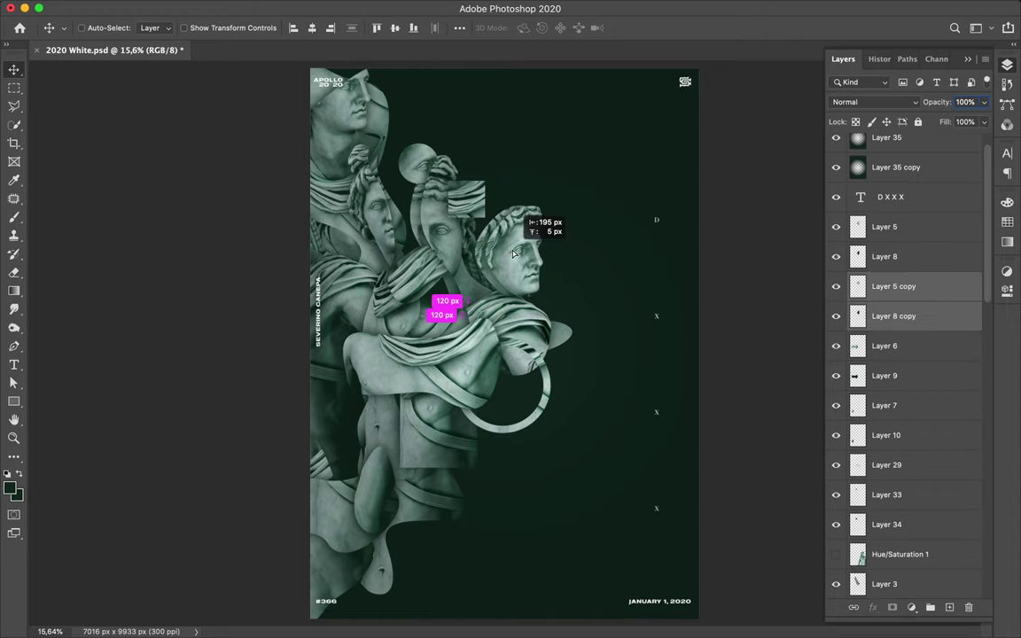
left_click(532, 410, "super")
left_click_drag(532, 410, 559, 361)
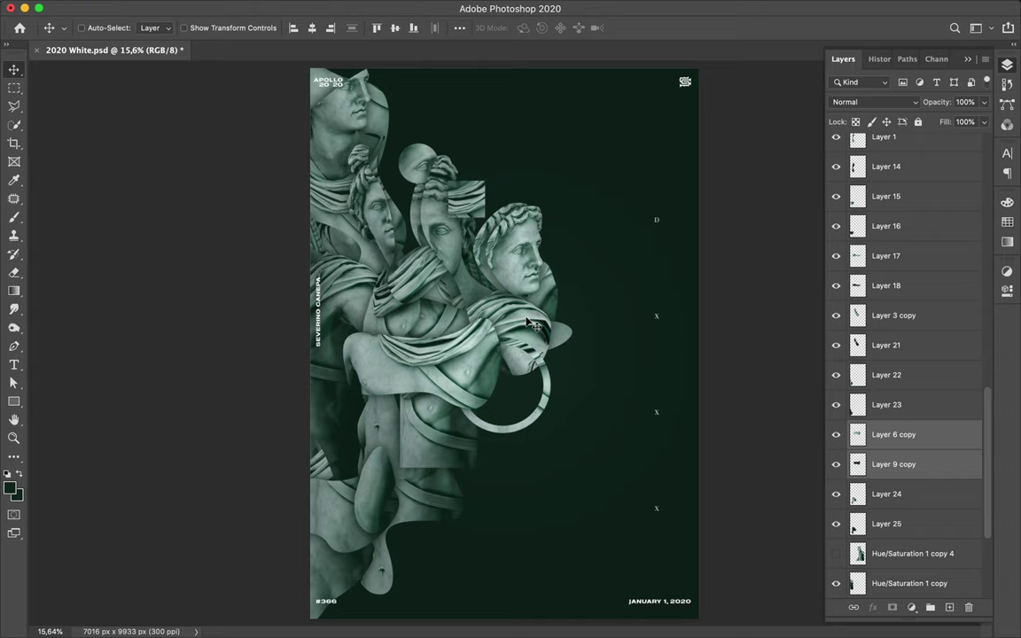
scroll(971, 490, "down", 5)
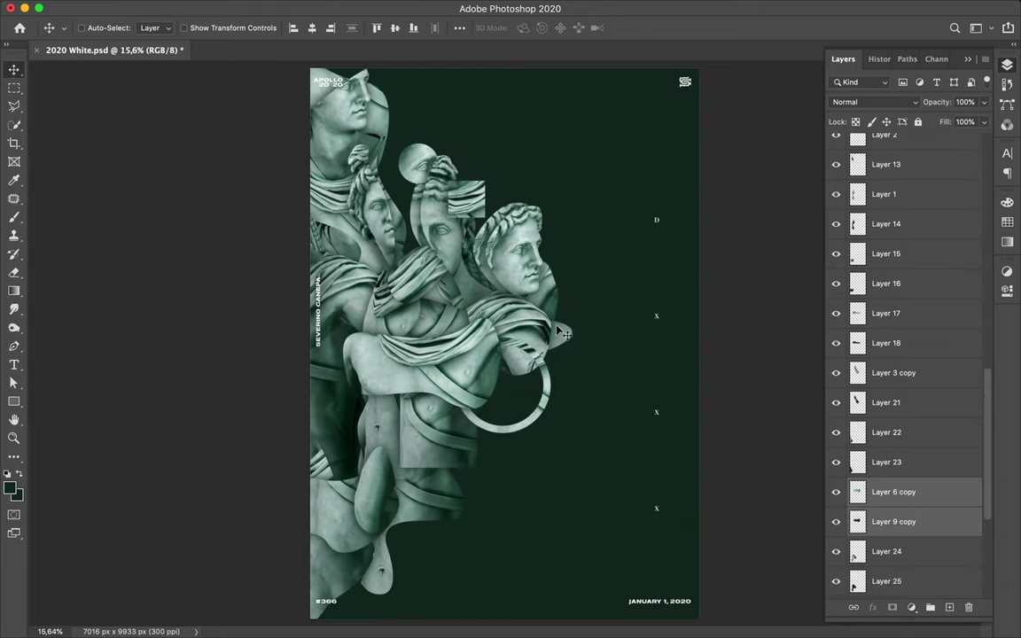
Step: Shift the Layer 17 ellipse piece right and down, then raise the D X X X column
left_click(500, 292, "super")
left_click_drag(554, 338, 592, 354)
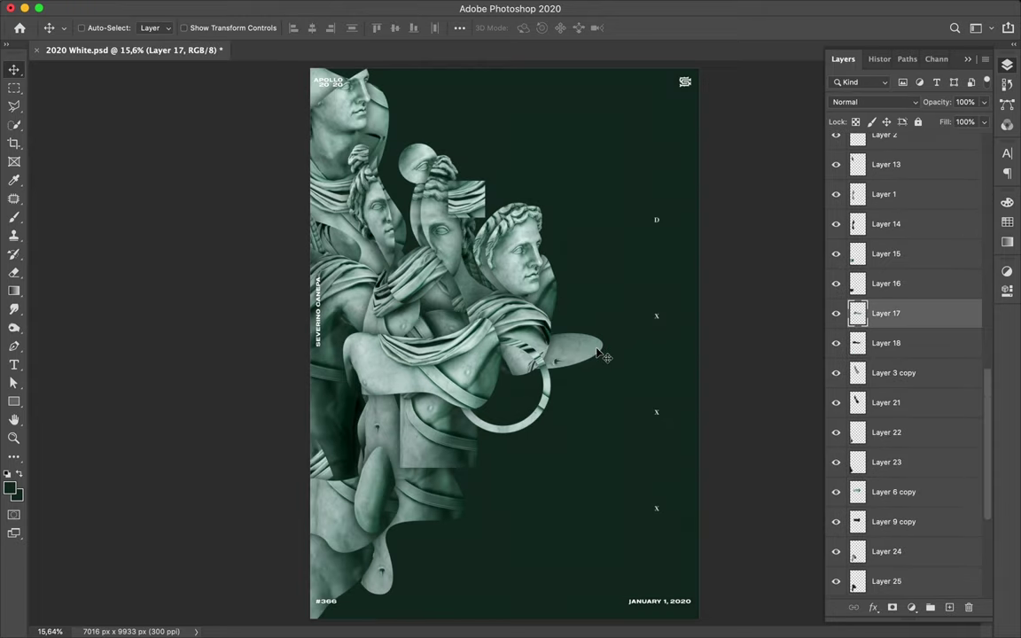
left_click(602, 213, "super")
left_click(460, 28)
left_click(457, 67)
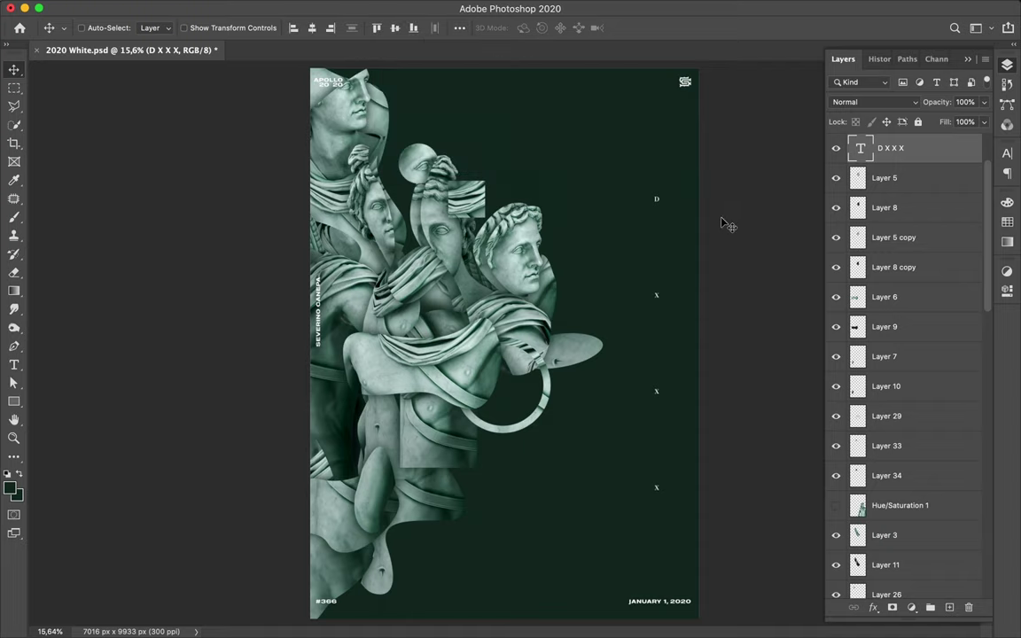
Step: Set the selected text labels' font to TT Tsars E Black
left_click(1007, 154)
left_click(910, 175)
key("F7")
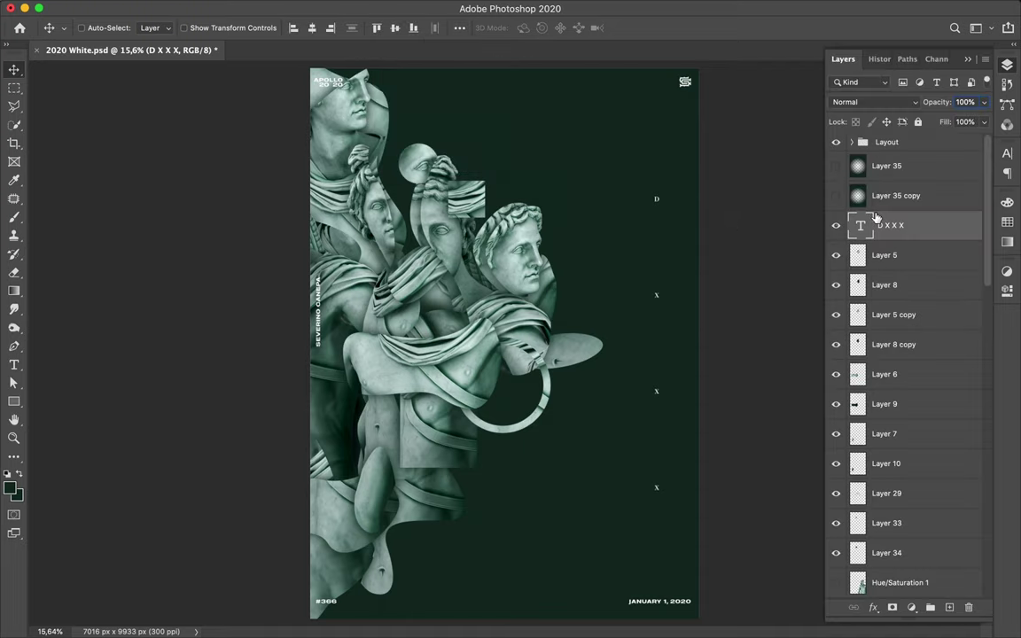
left_click(901, 296, "shift")
key("F7")
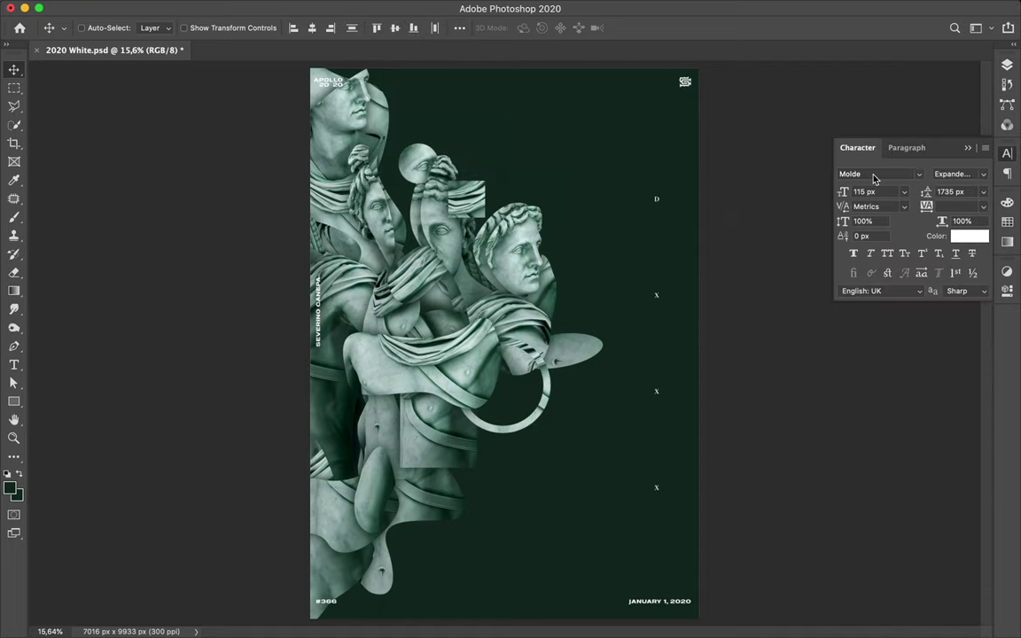
type("TT Tsars A")
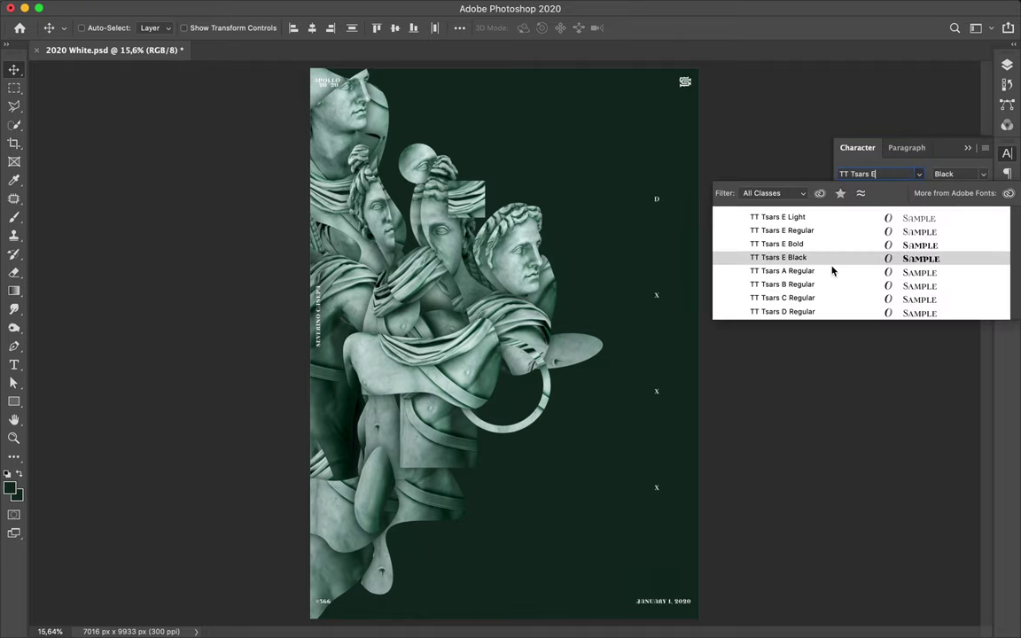
left_click(829, 257)
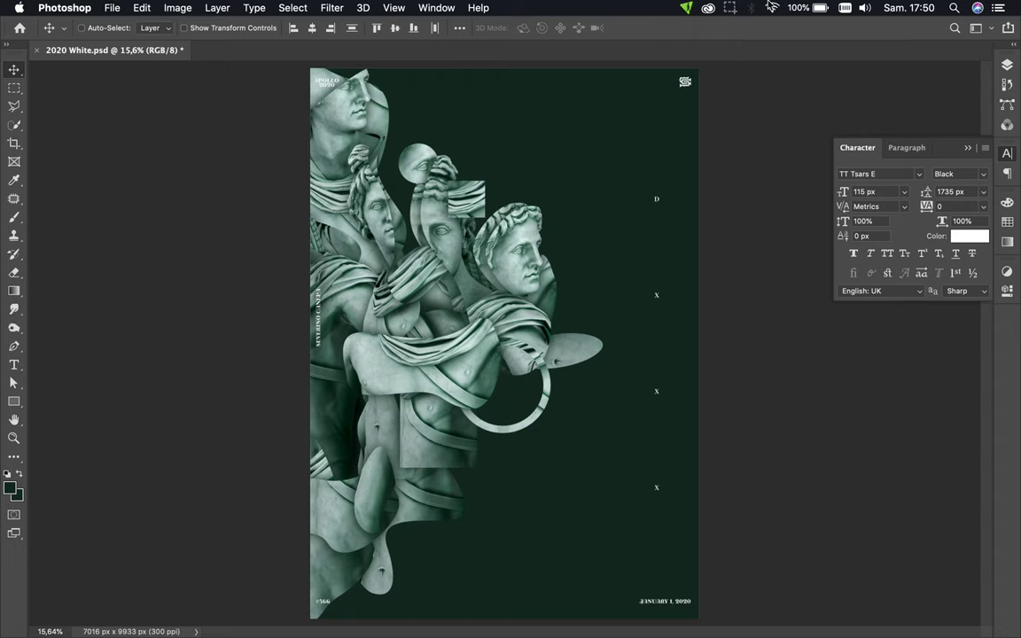
Step: Change the date label to JUNE 13, 2020 and review the APOLLO title text
double_click(674, 601)
scroll(673, 598, "down", 2)
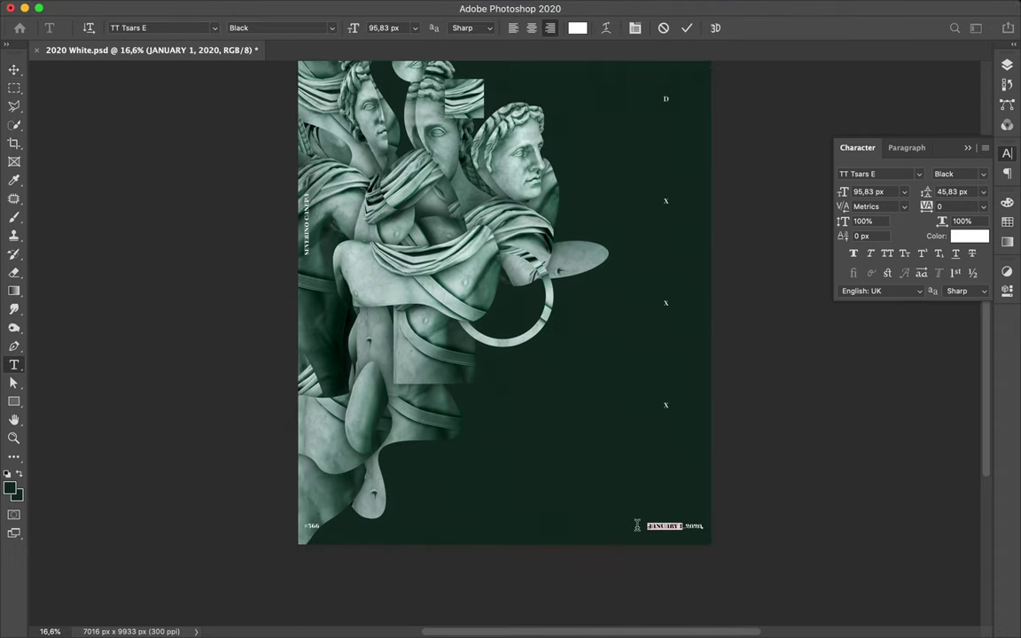
key("ctrl+Return")
scroll(525, 476, "up", 3)
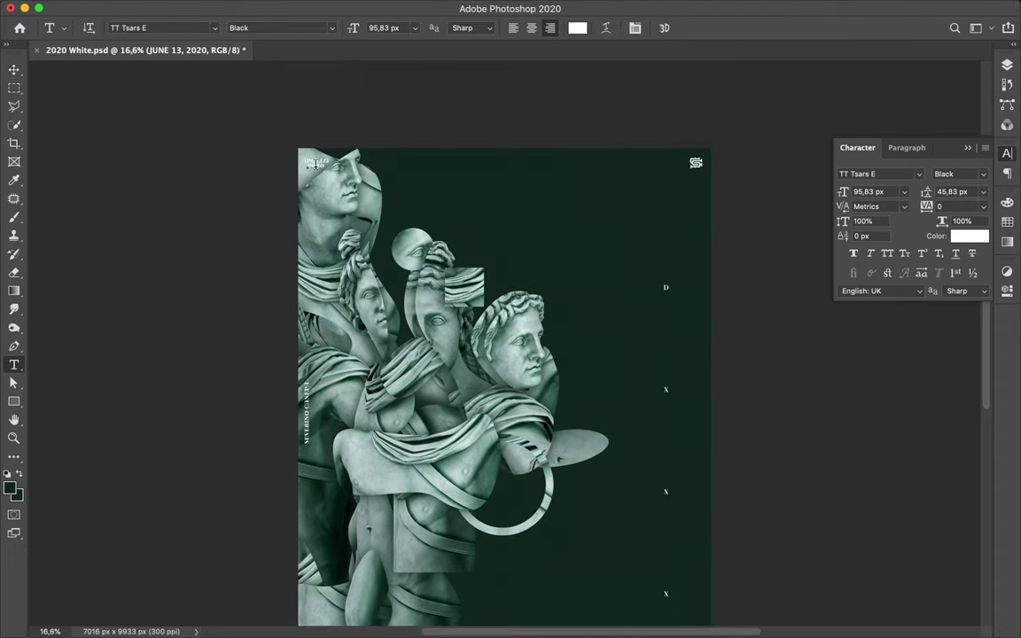
double_click(317, 162)
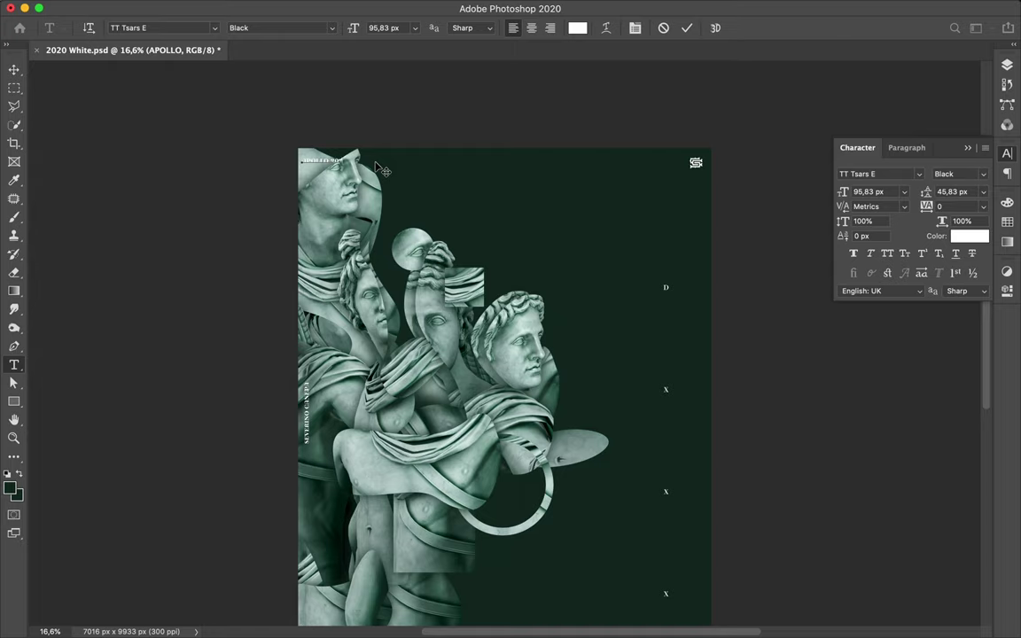
scroll(375, 165, "up", 2)
scroll(378, 168, "up", 2)
scroll(408, 173, "up", 2)
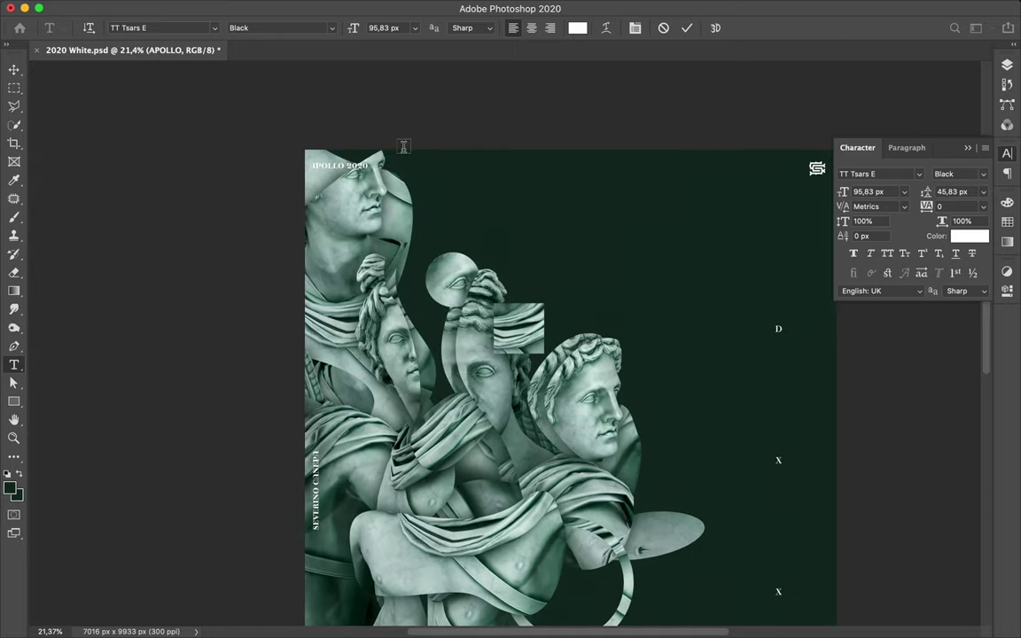
scroll(331, 97, "down", 10)
scroll(251, 312, "up", 5)
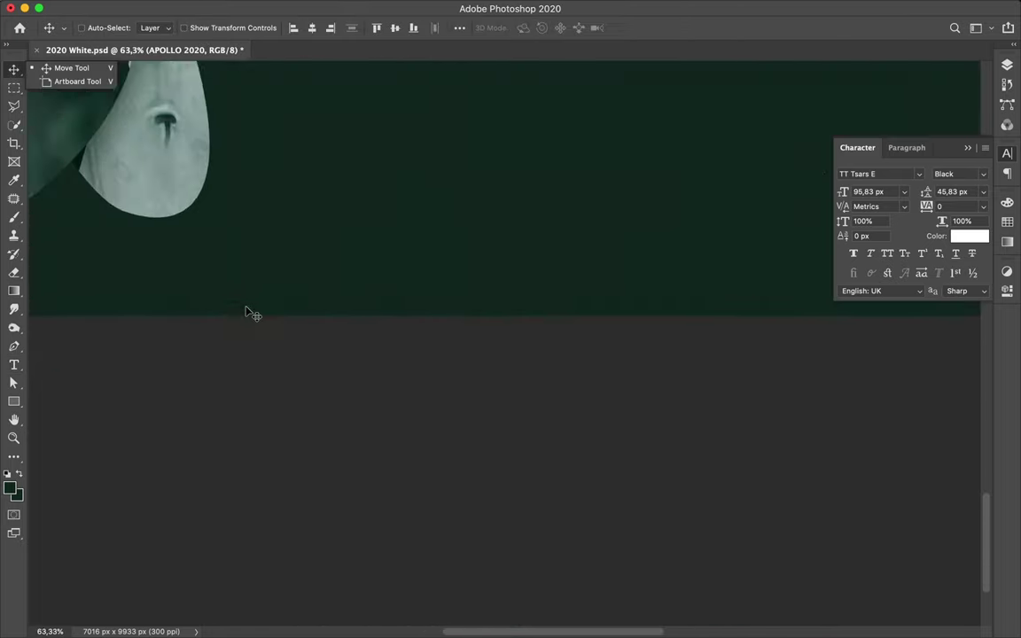
Step: Change the number label from #366 to #530, fit the poster in view, and save
double_click(108, 302)
type("500")
key("ctrl+Return")
double_click(118, 302)
type("3")
key("ctrl+Return")
key("v")
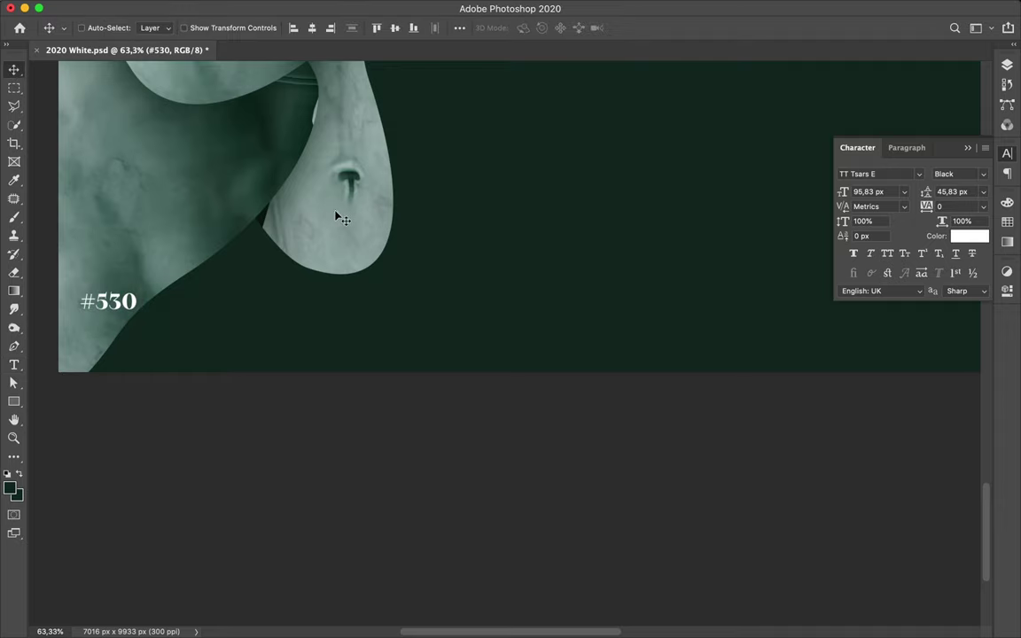
left_click(328, 213)
key("ctrl+0")
key("ctrl+s")
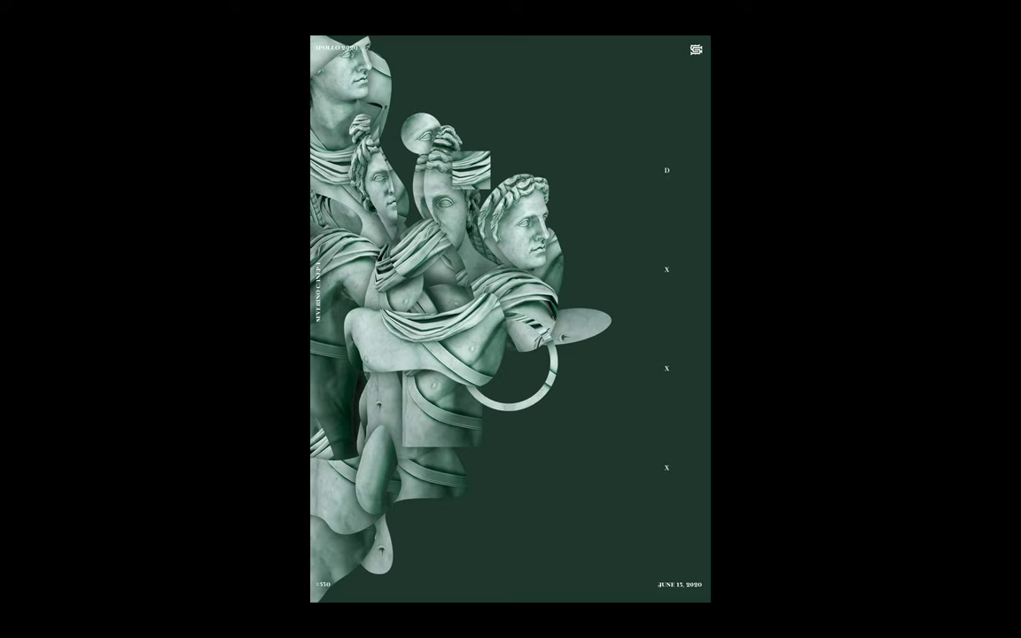